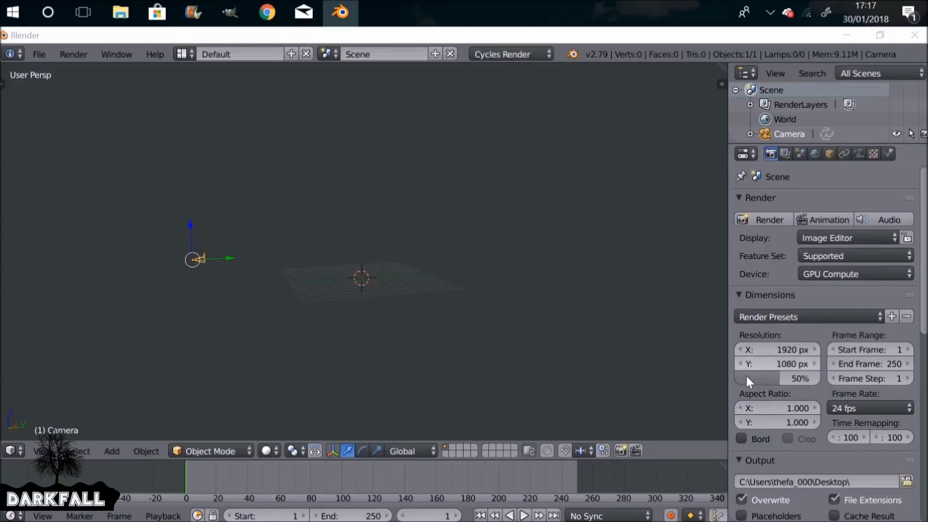
Step: Set the render resolution percentage to 100% and switch the 3D viewport to the Movie Clip Editor
left_click_drag(779, 378, 812, 376)
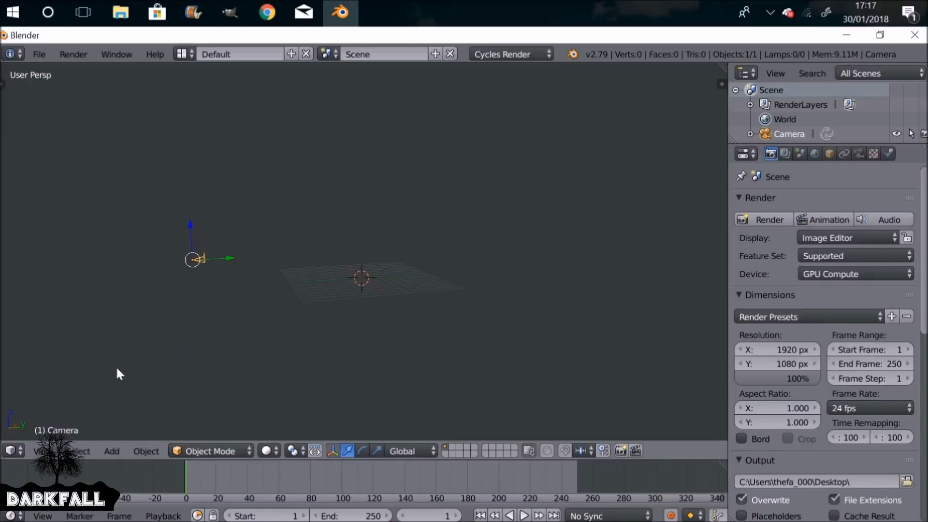
left_click(19, 448)
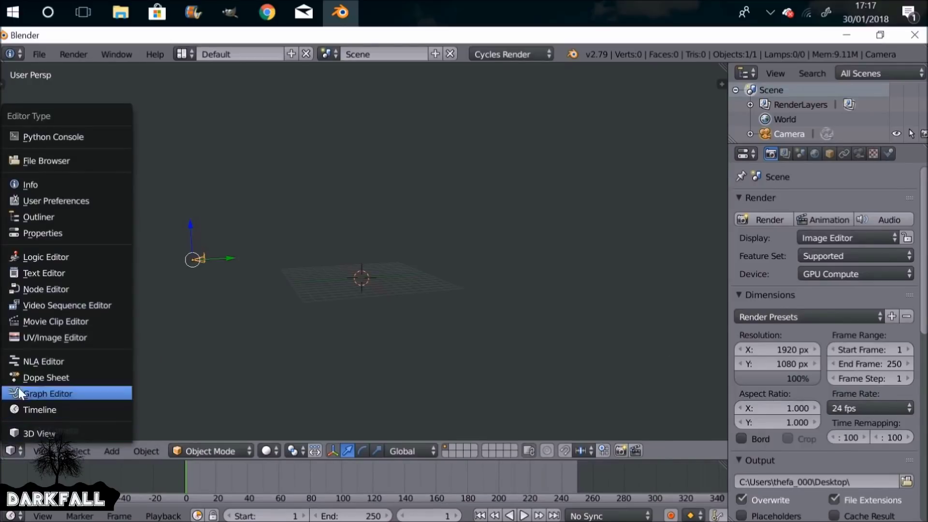
left_click(107, 323)
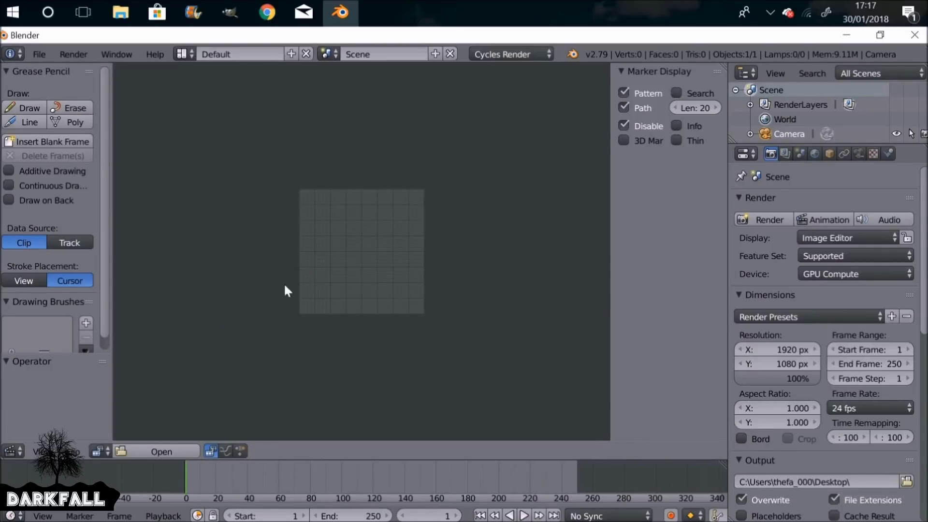
Step: Open the clip 342933669.mp4 from the Desktop folder and fit the whole frame in the editor
left_click(161, 452)
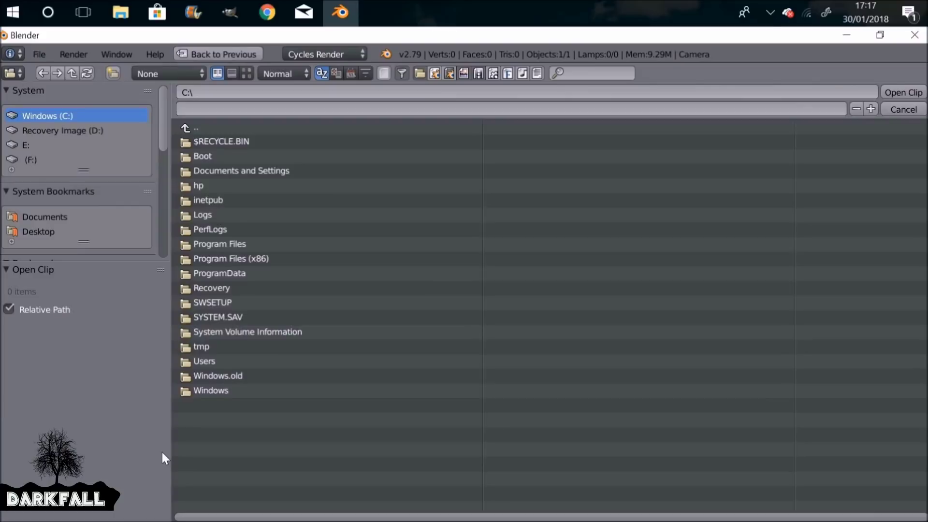
left_click(36, 233)
left_click(523, 201)
left_click(321, 202)
left_click(900, 93)
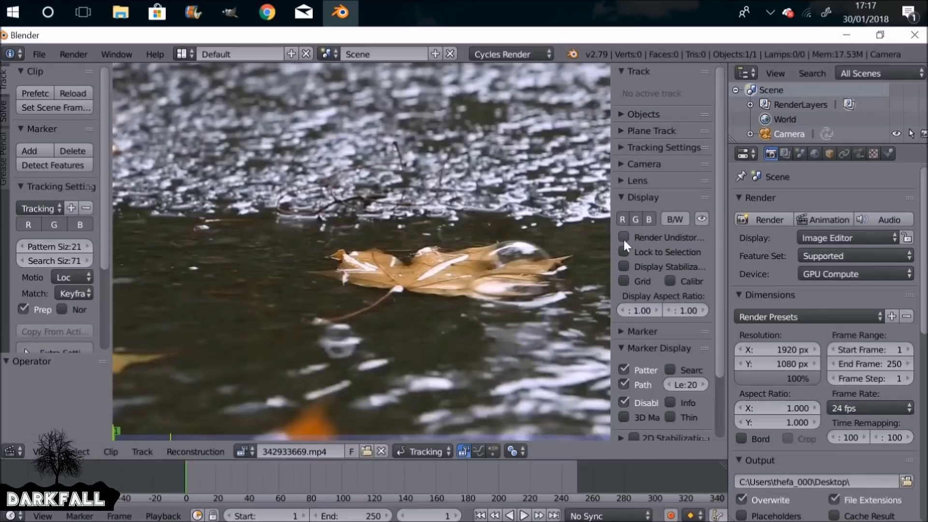
scroll(361, 303, "down", 4)
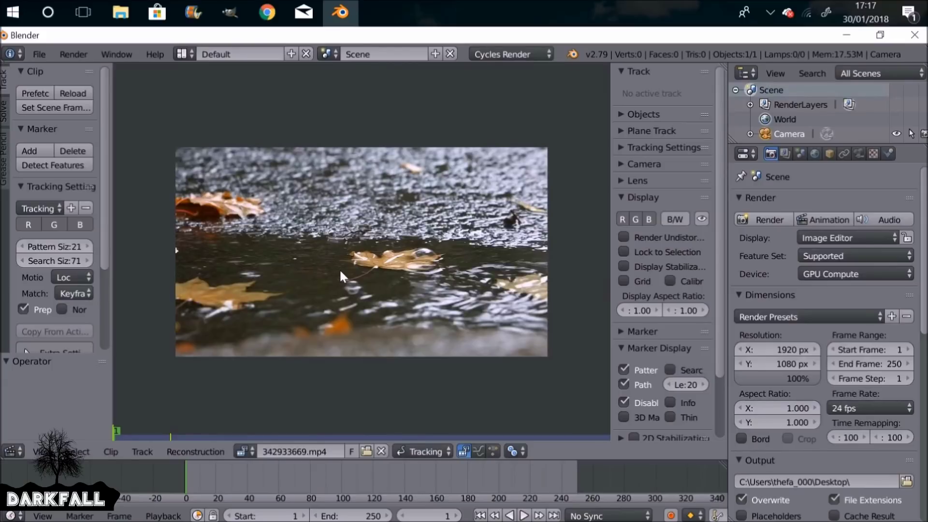
Step: Save the project as OffsetxandY
key("ctrl+s")
type("OffsetxandY")
key("Return")
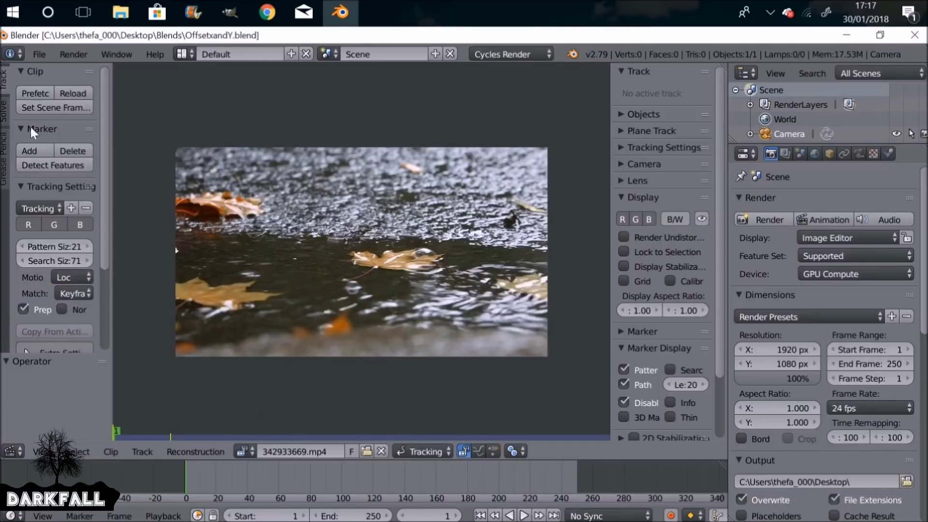
Step: Set the scene frames from the loaded clip and change the end frame to 250
left_click(76, 106)
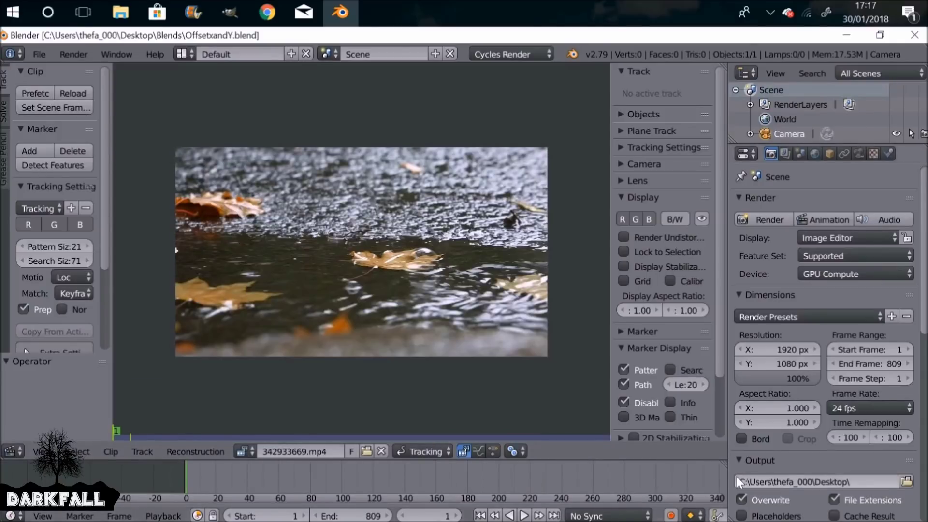
left_click(356, 515)
type("250")
key("Return")
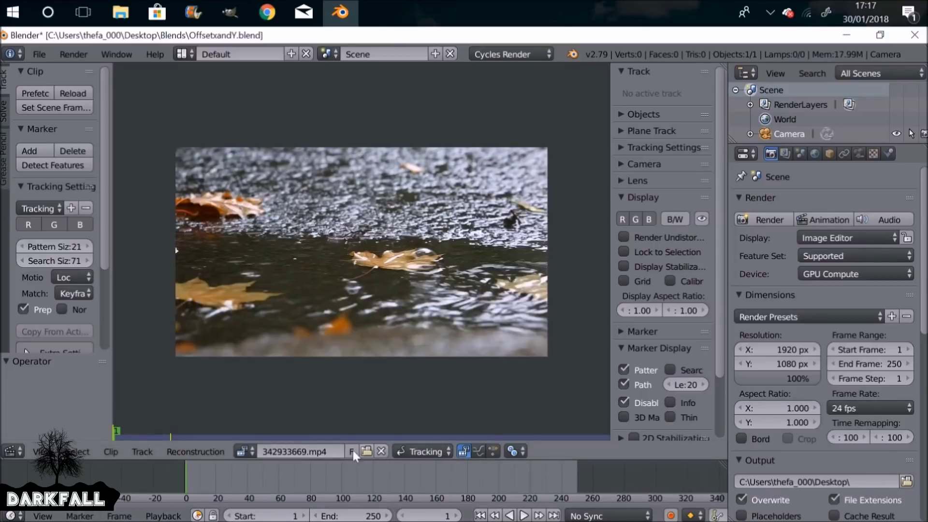
Step: Halve the scene's end frame to 125 and prefetch the clip's frames into memory
left_click(375, 515)
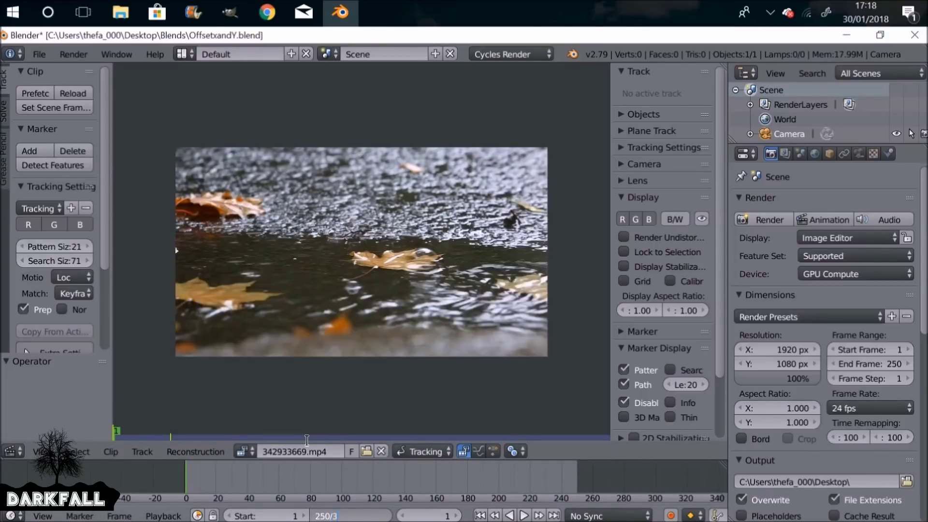
type("/2")
key("Return")
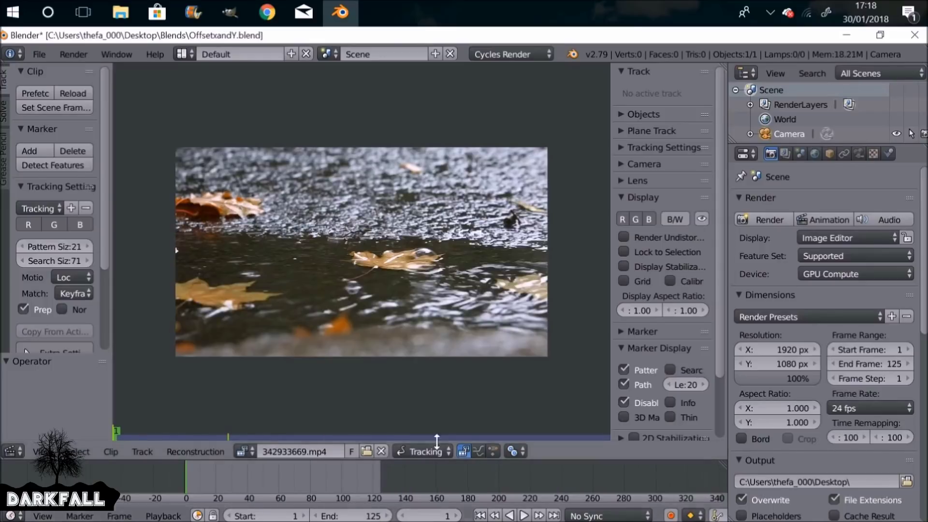
scroll(425, 472, "up", 3)
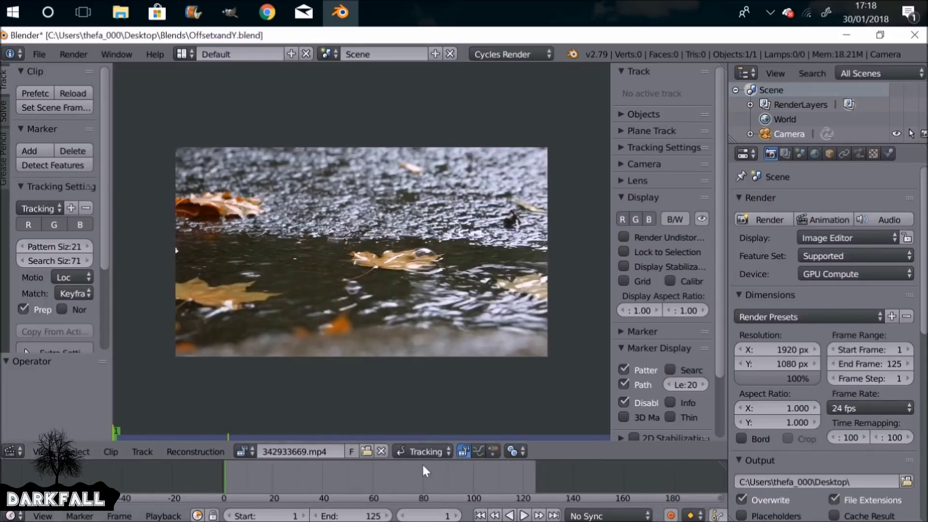
left_click(35, 94)
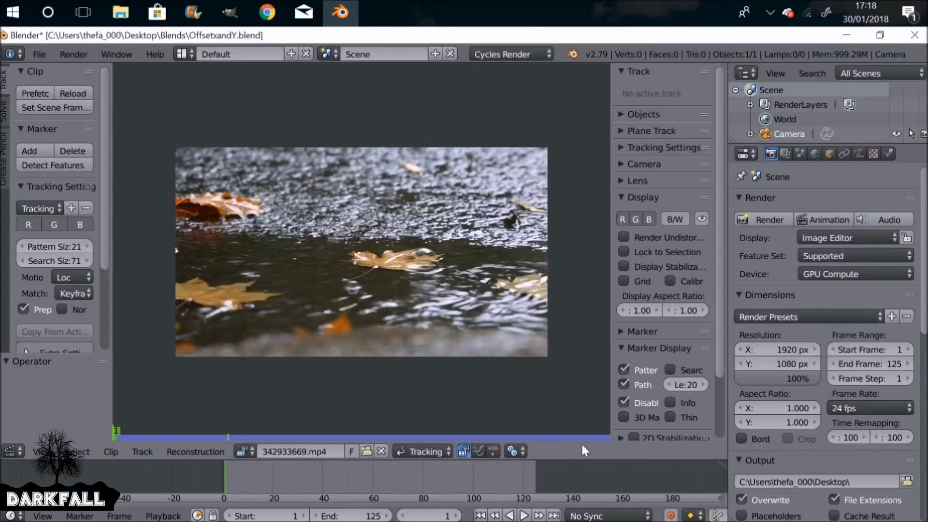
Step: Raise the Sequencer/Clip Editor memory cache limit to 22312 in the system preferences and save the user settings
left_click(39, 55)
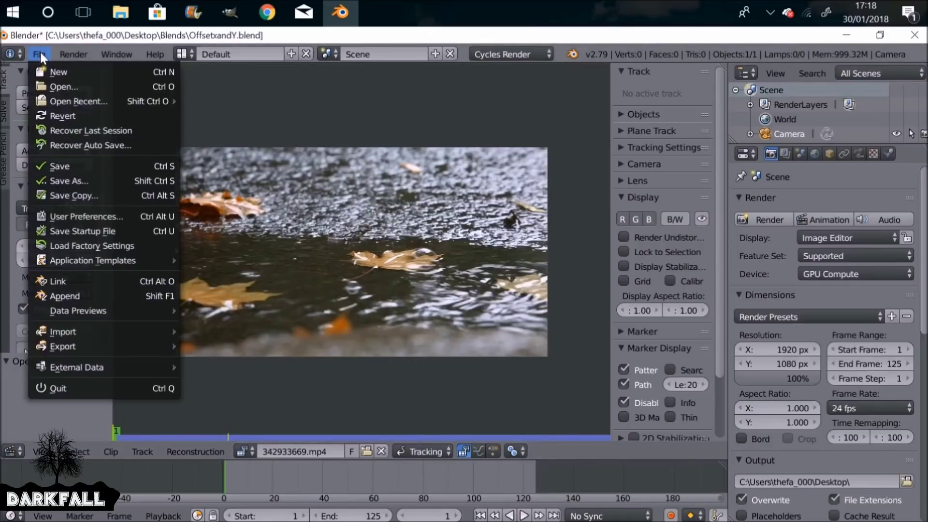
left_click(127, 216)
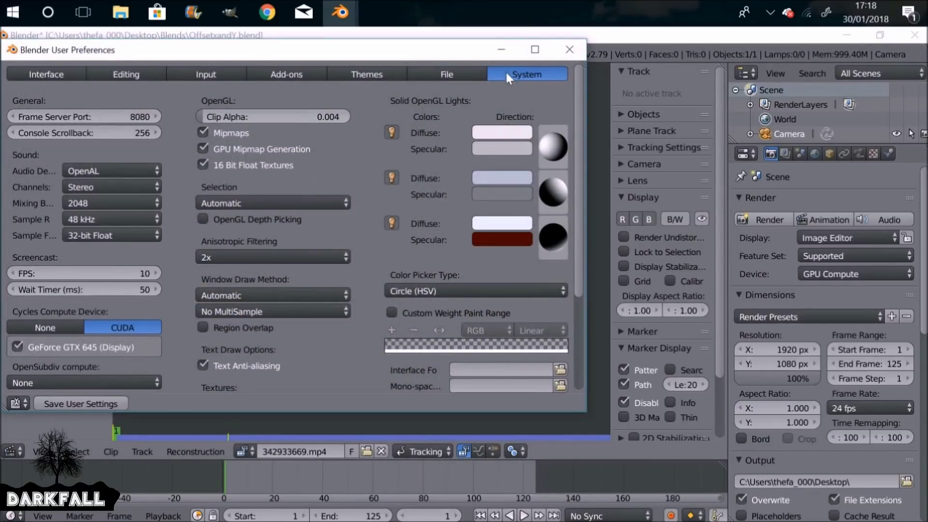
left_click_drag(577, 92, 575, 199)
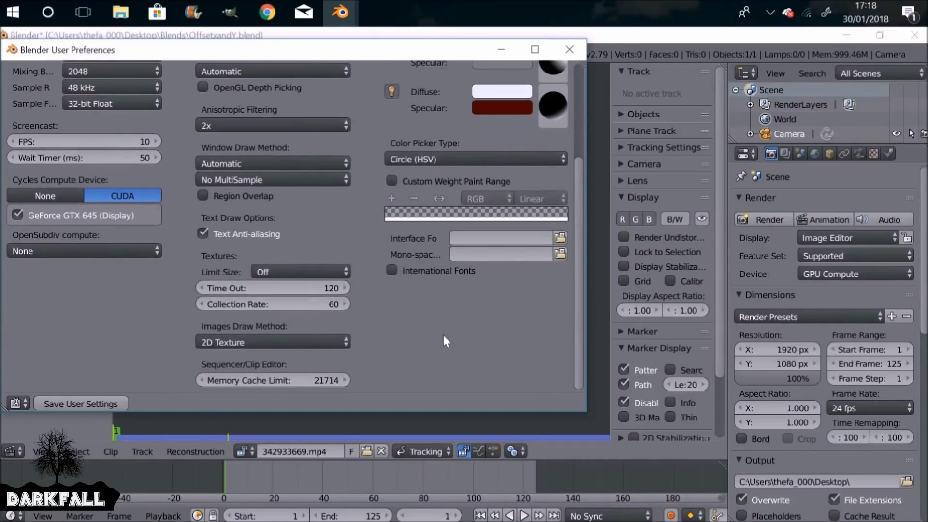
left_click_drag(259, 382, 278, 377)
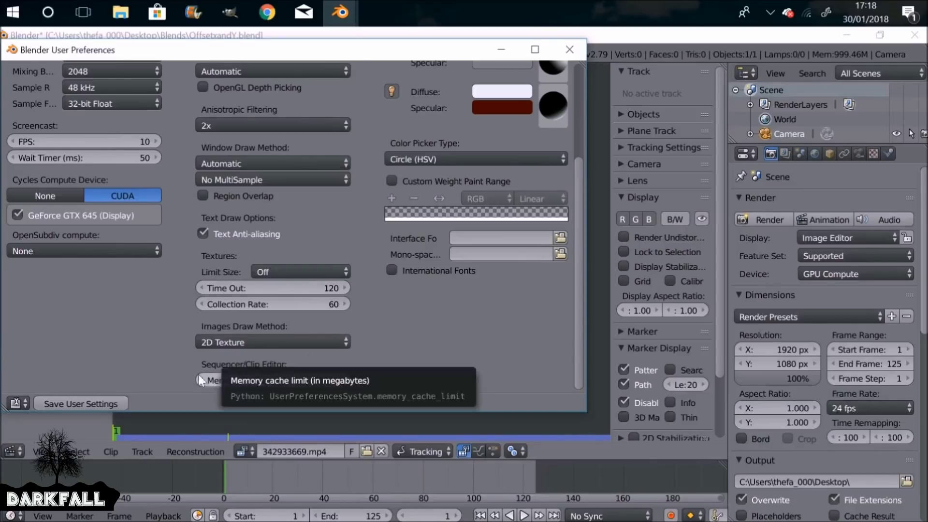
left_click(66, 404)
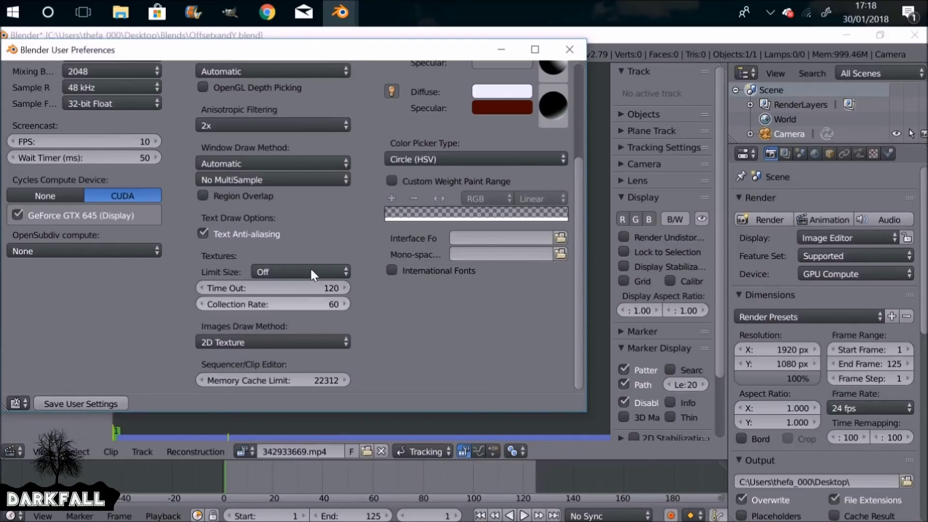
left_click(568, 48)
Step: Play and scrub through the clip to examine the footage and its camera movement, returning to frame 1
key("alt+a")
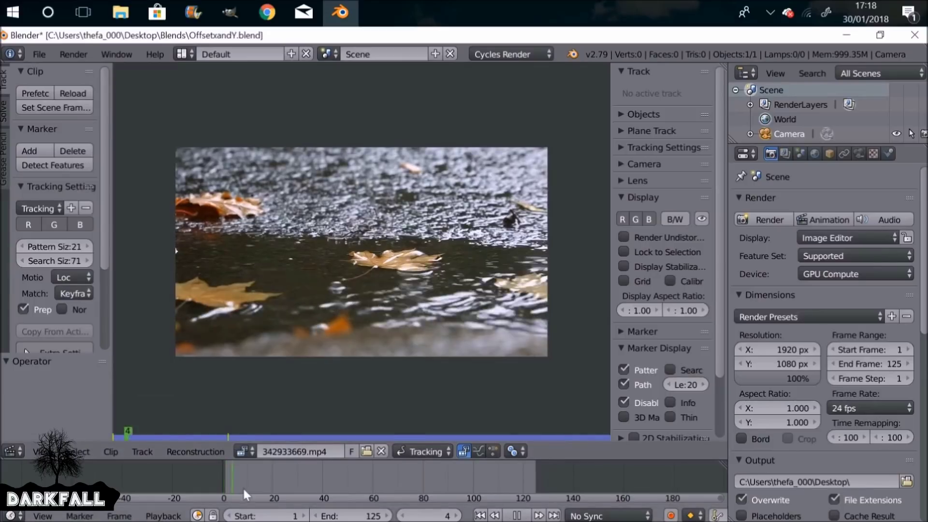
left_click_drag(388, 471, 436, 465)
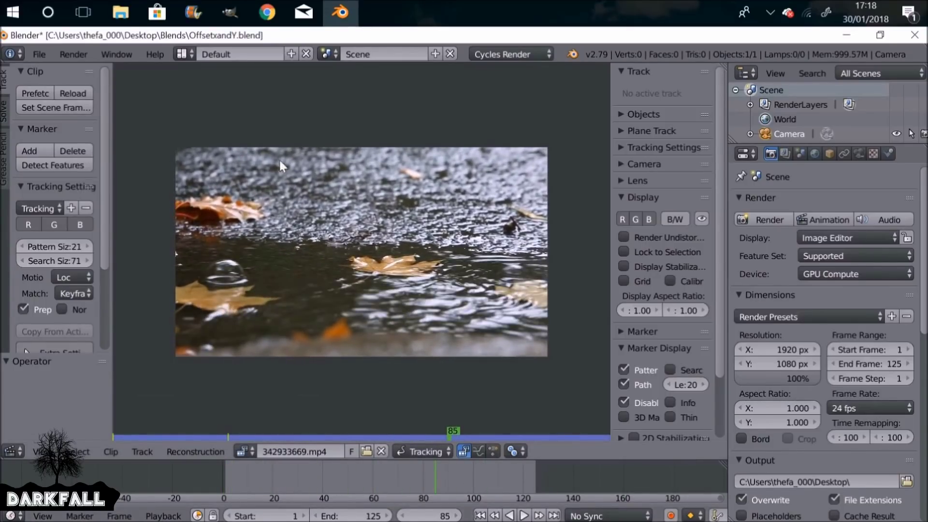
left_click_drag(436, 464, 379, 478)
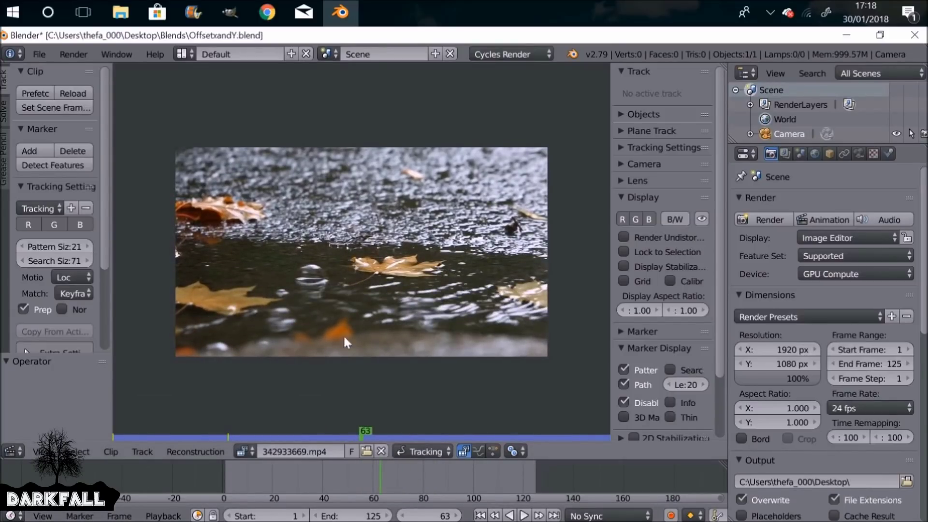
left_click(480, 515)
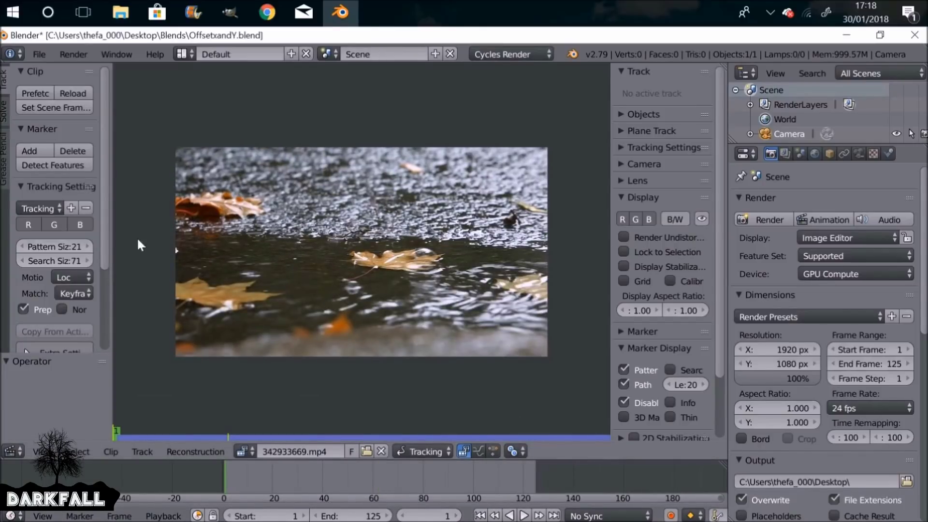
Step: Set the tracking pattern match to Previous frame and enable Normalize, keeping Prepass on
left_click_drag(110, 228, 126, 230)
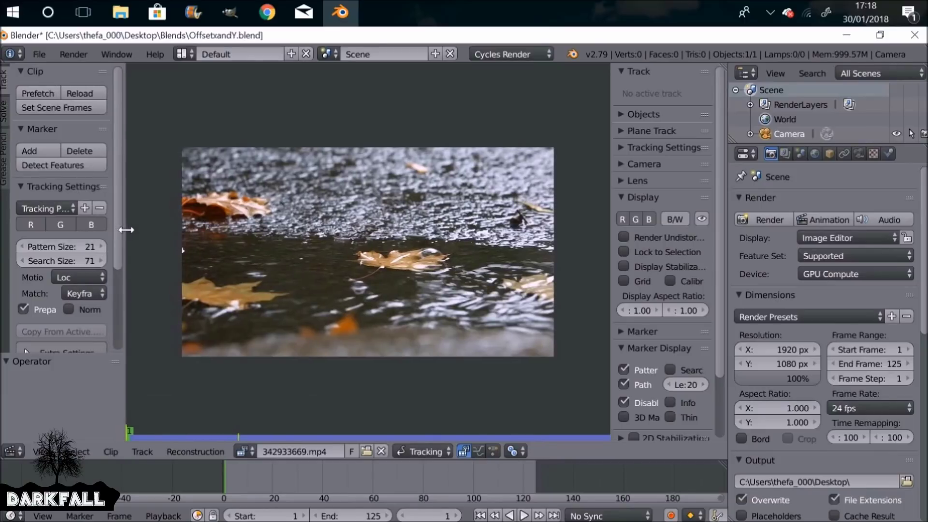
left_click(68, 280)
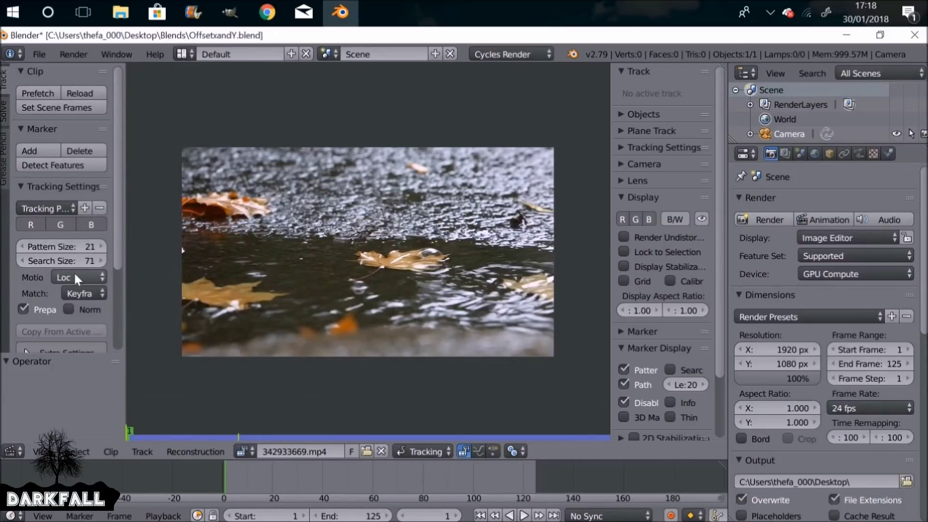
left_click(82, 294)
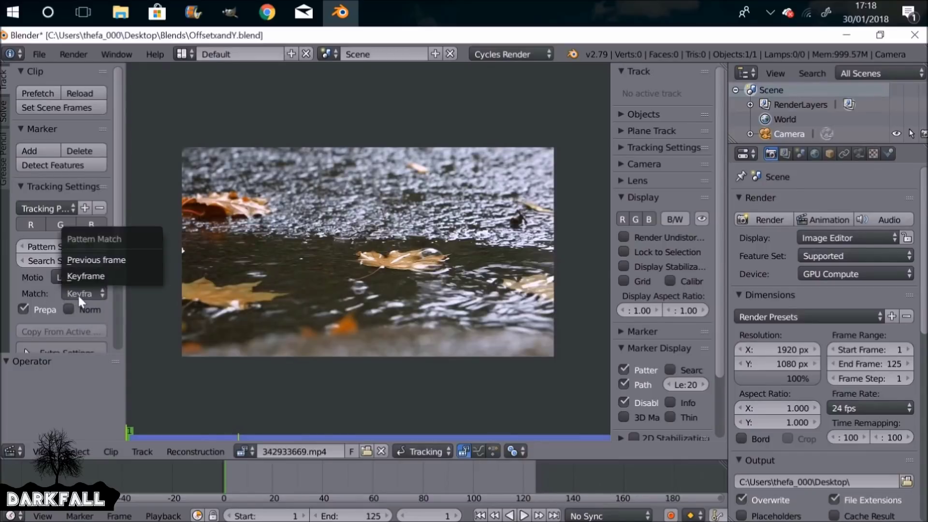
left_click(130, 260)
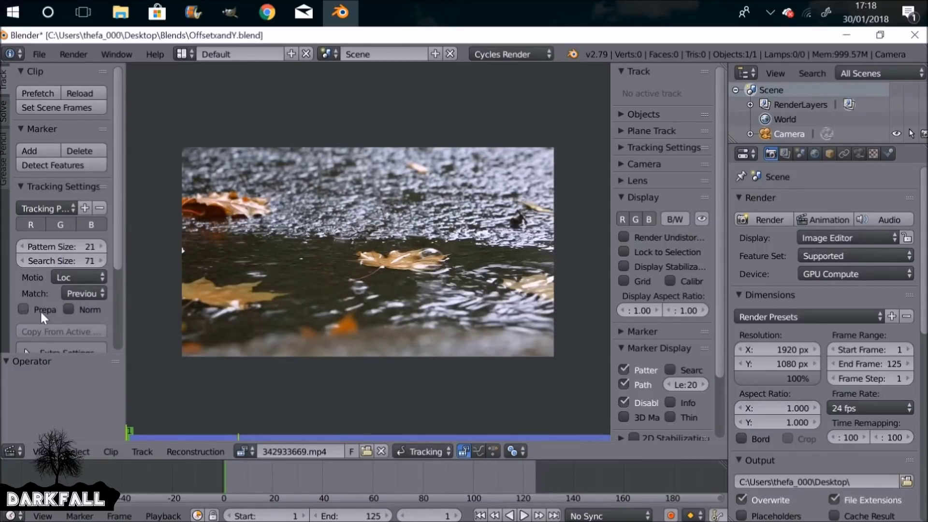
left_click(69, 309)
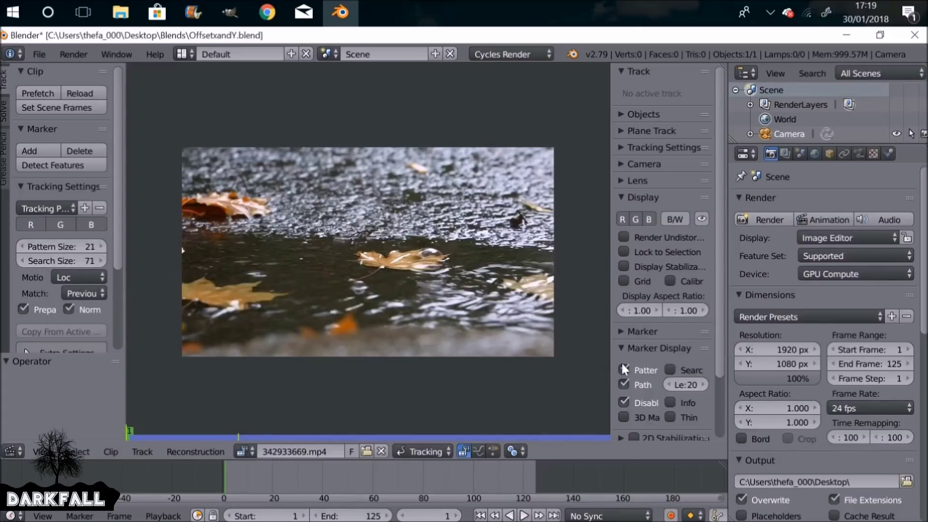
Step: Enable the search area in the marker display options
left_click(645, 349)
left_click(650, 349)
left_click(689, 371)
Step: Add a tracking marker on frame 1 and move it just beneath the brown leaf near the clip's left edge
left_click(289, 247, "ctrl")
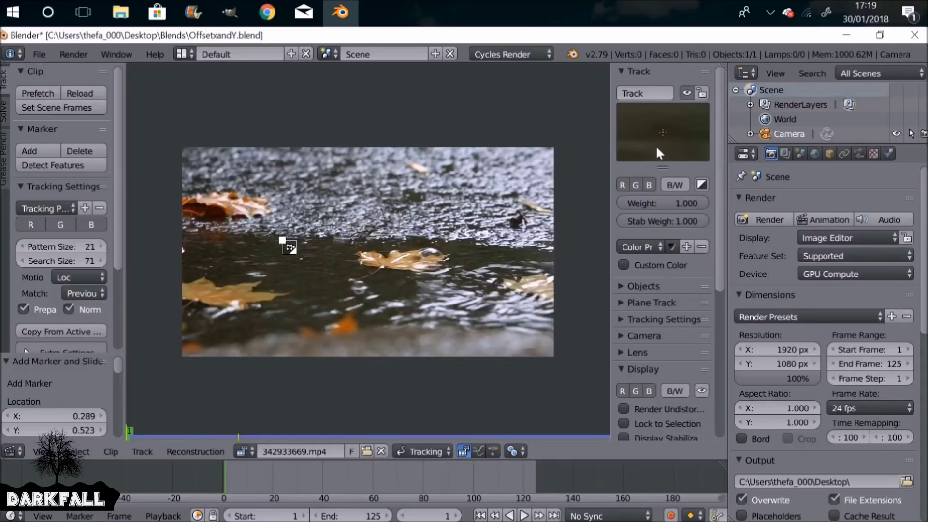
scroll(265, 259, "up", 4)
middle_click_drag(265, 260, 385, 260)
scroll(384, 260, "up", 2)
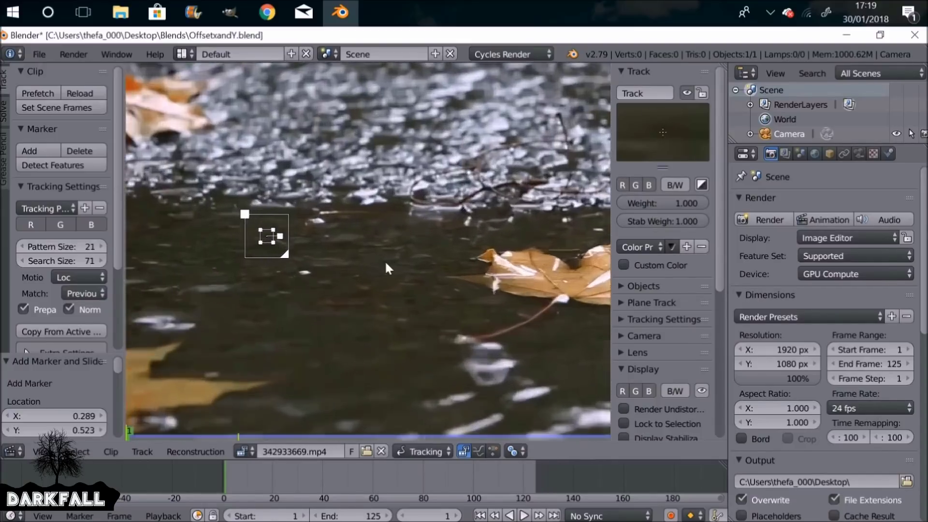
scroll(292, 251, "down", 1)
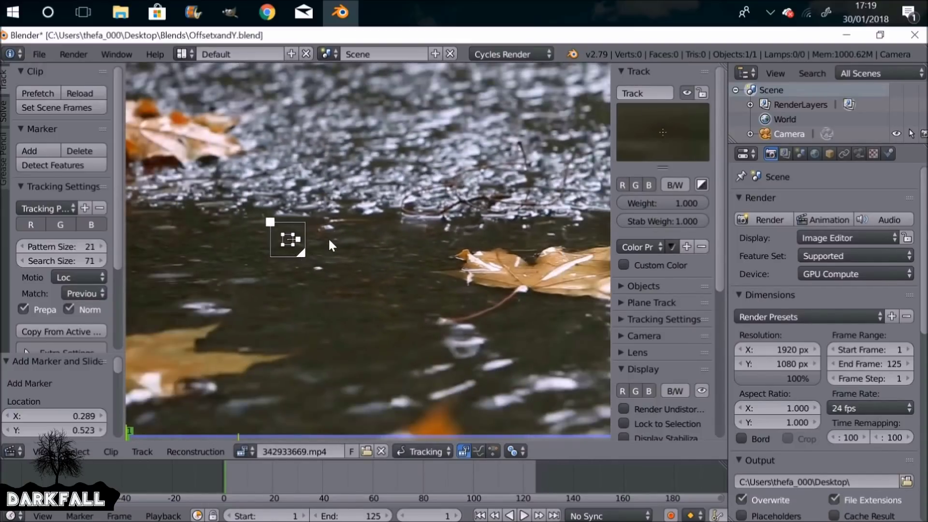
scroll(334, 239, "down", 3)
key("g")
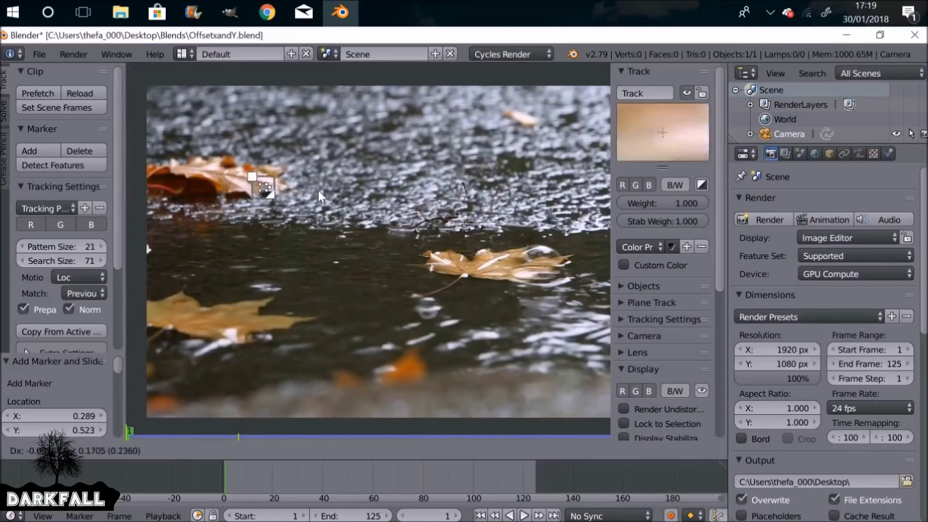
left_click(255, 216)
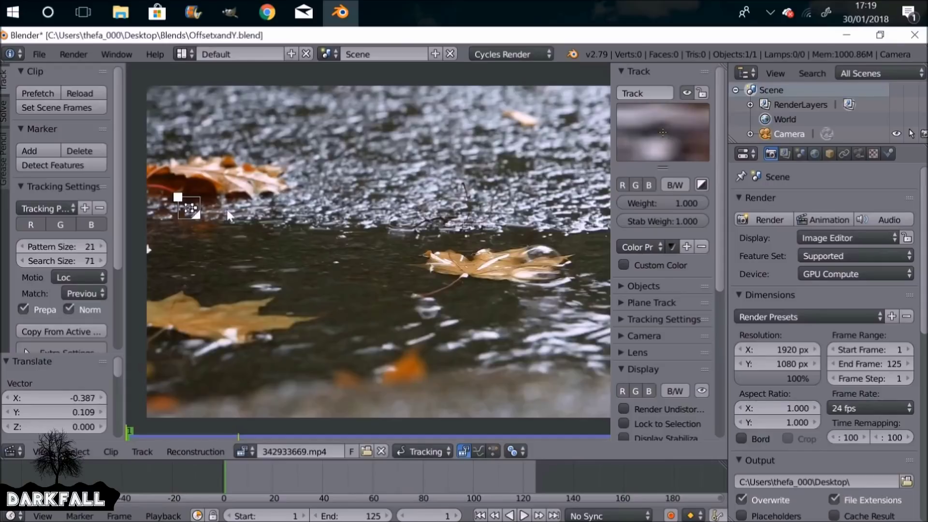
Step: Scale the tracking marker up by about 2.68 and shrink its search area closer around the pattern
key("s")
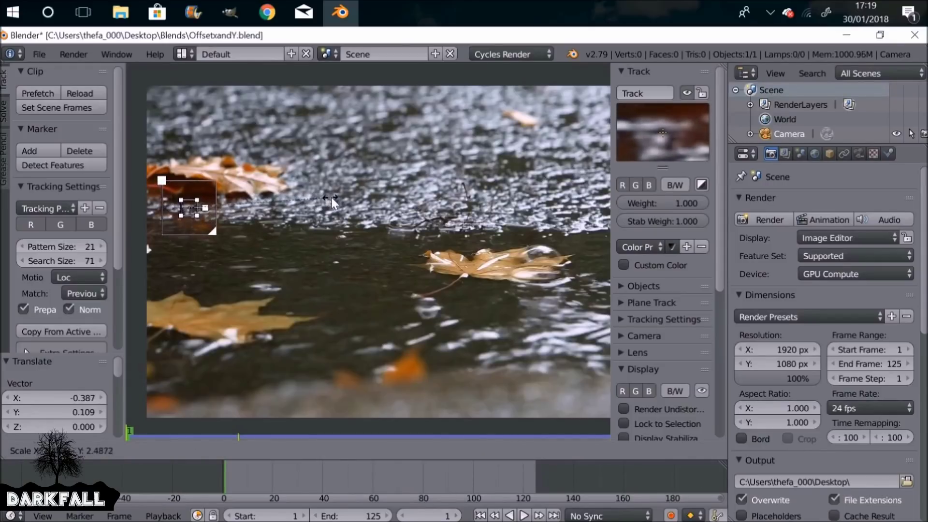
left_click(340, 194)
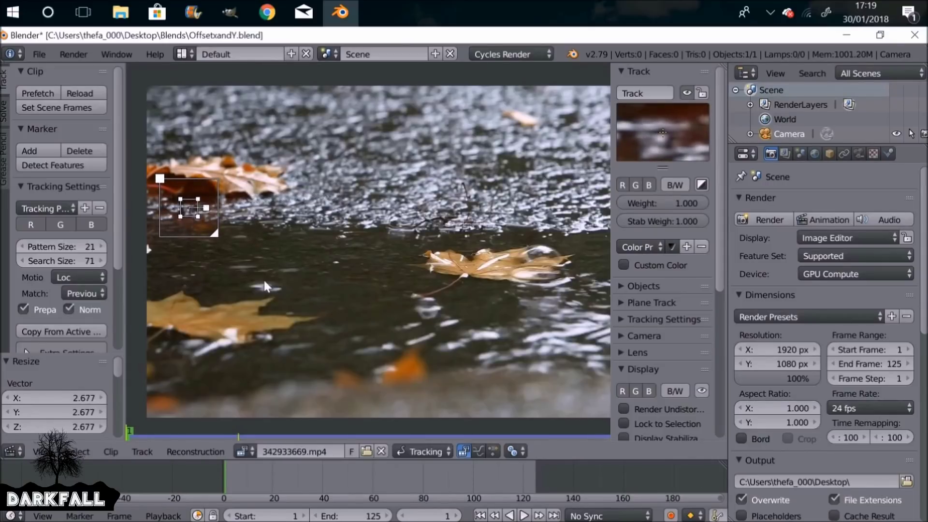
left_click_drag(216, 234, 207, 225)
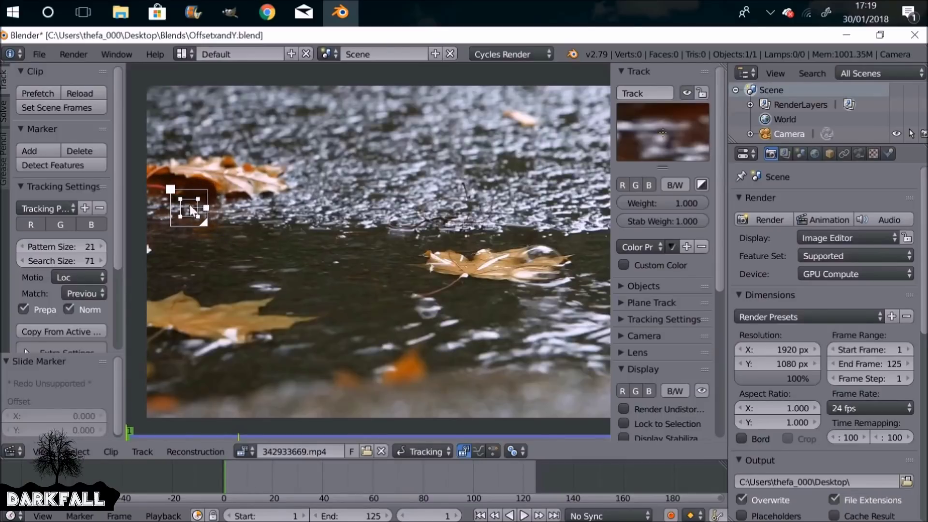
Step: Move the tracking marker by about -0.025 in X and 0.053 in Y onto the stem tip under the brown leaf
middle_click_drag(244, 220, 344, 237)
scroll(344, 237, "up", 5)
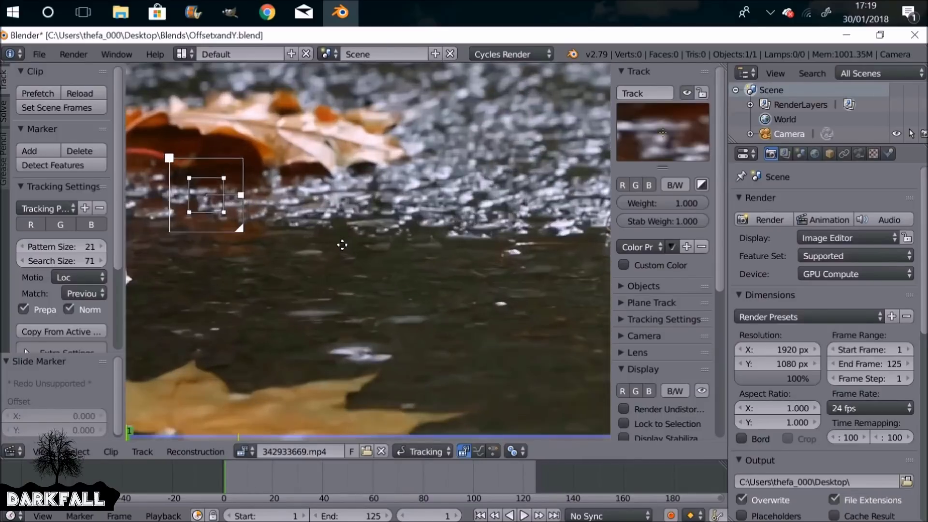
key("g")
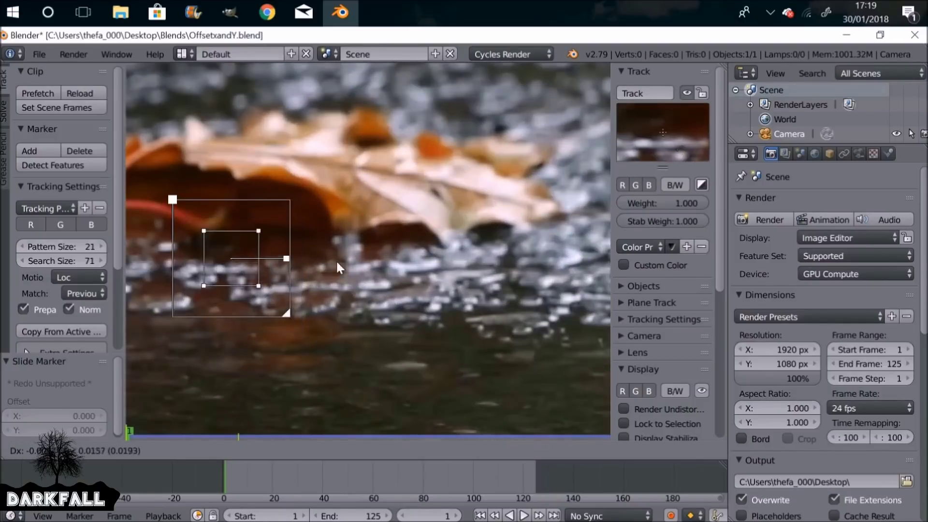
left_click(320, 228)
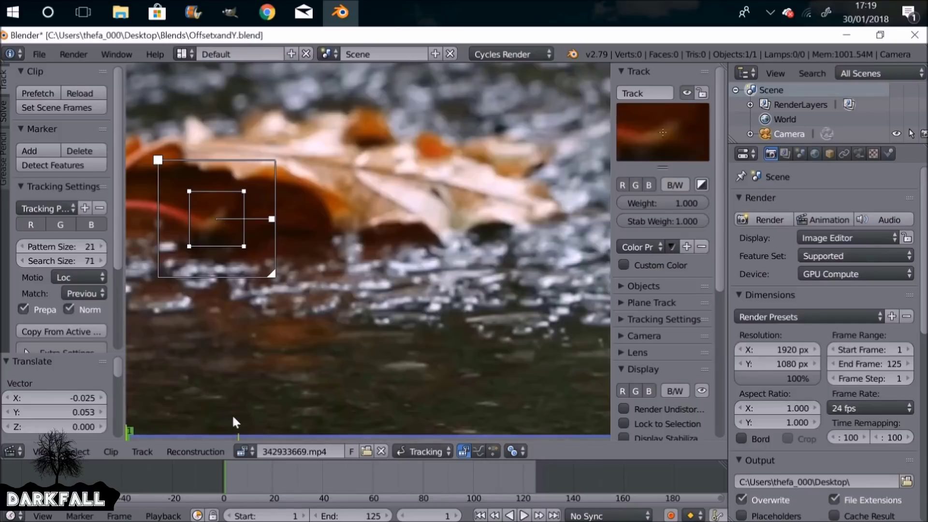
Step: Copy the leaf marker's pattern and search sizes into the default tracking settings from the active track
scroll(247, 415, "down", 4)
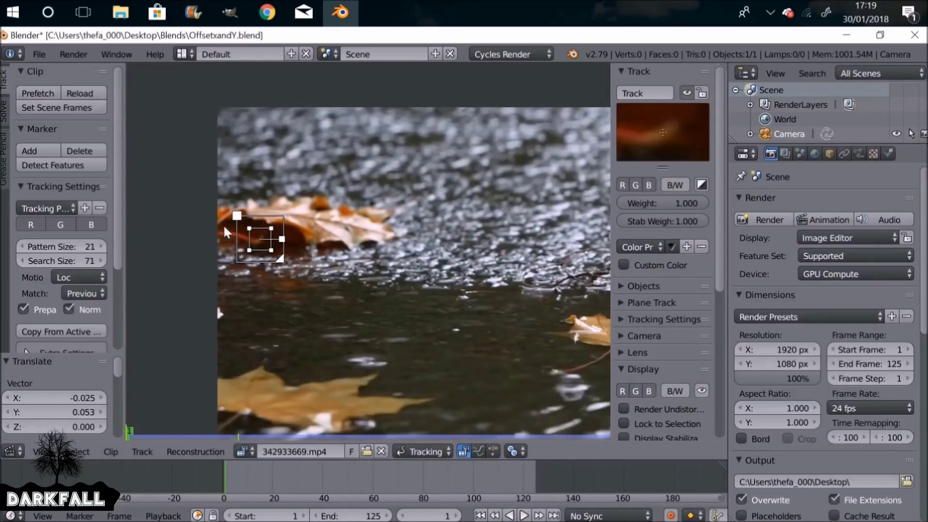
scroll(111, 305, "down", 2)
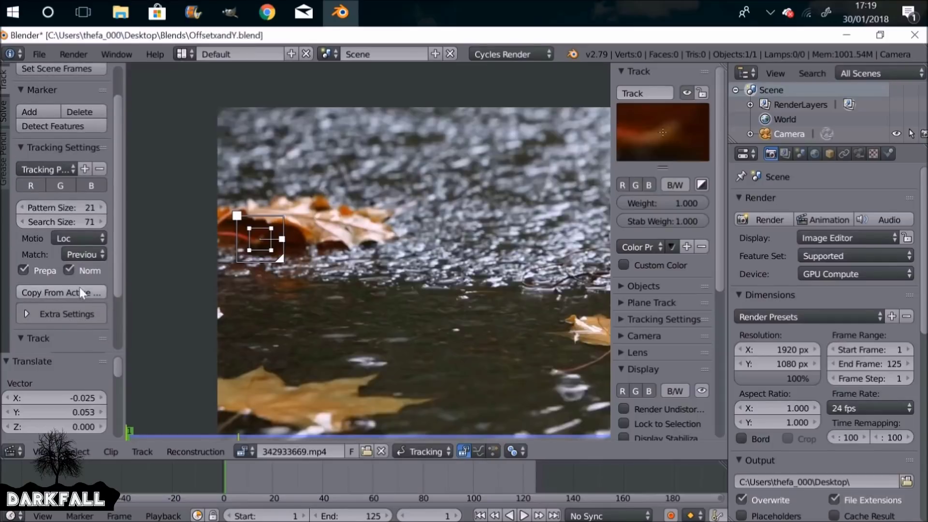
left_click(89, 294)
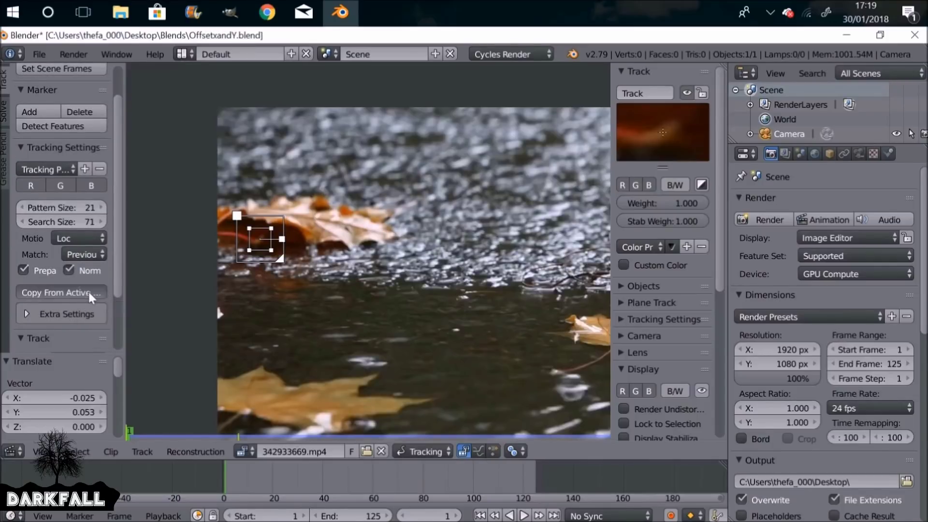
left_click(415, 256, "ctrl")
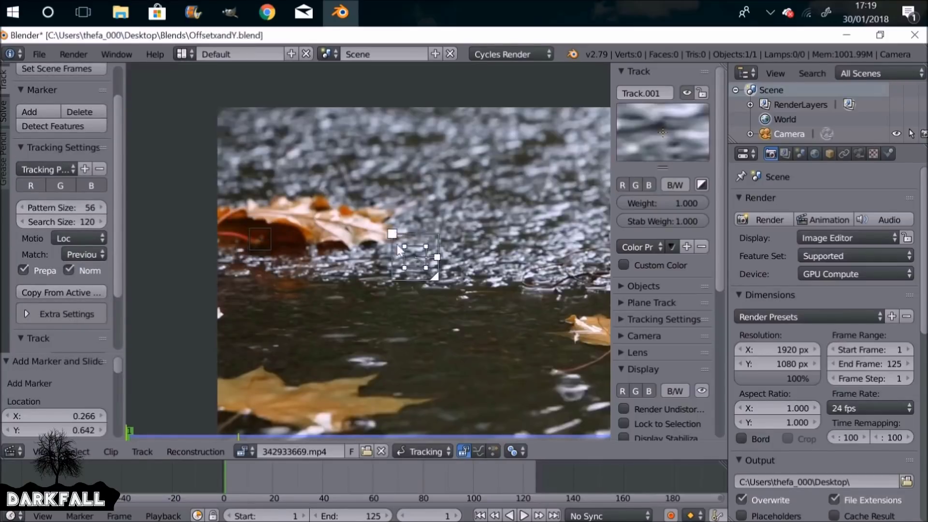
scroll(412, 260, "down", 4)
middle_click_drag(471, 278, 388, 288)
key("x")
left_click(389, 292)
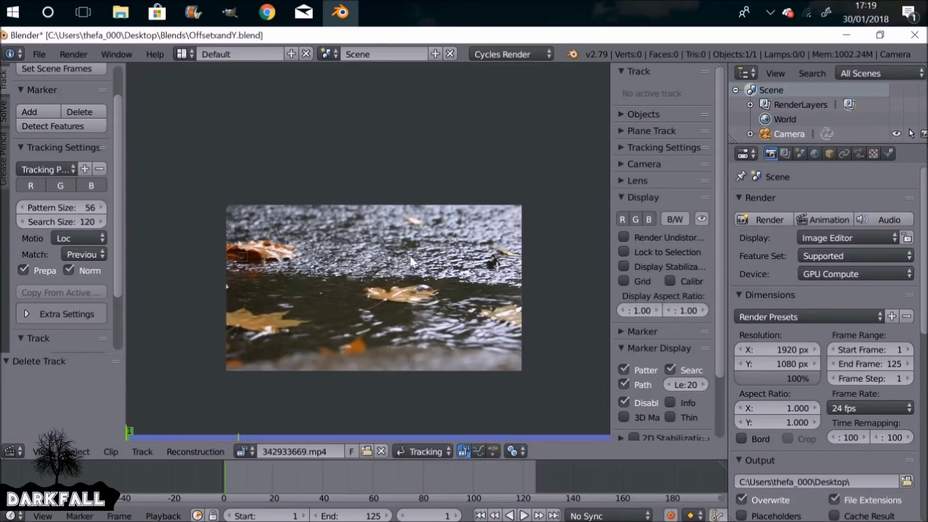
Step: Add a second tracking marker on the dark object near the clip's right edge and center it over the object's bright-to-dark edge
scroll(412, 262, "up", 6)
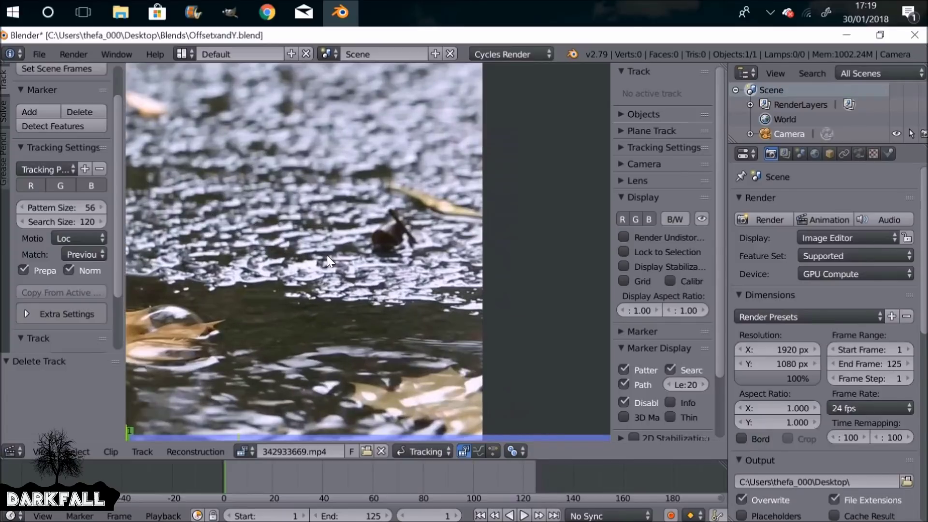
scroll(377, 271, "up", 4)
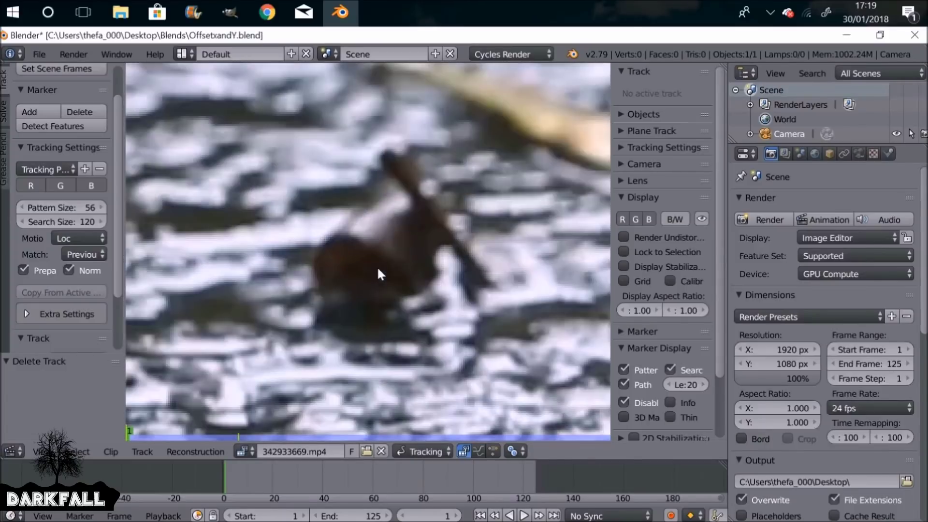
left_click(365, 268, "ctrl")
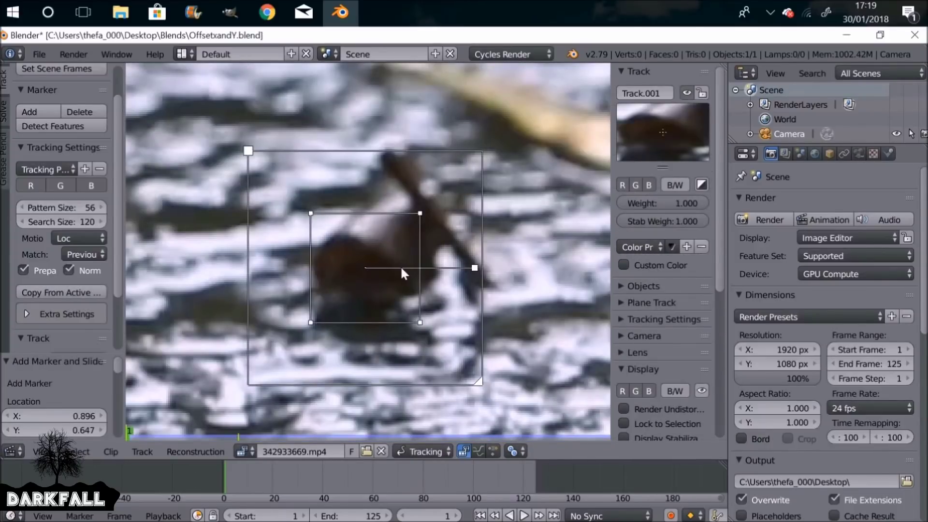
key("g")
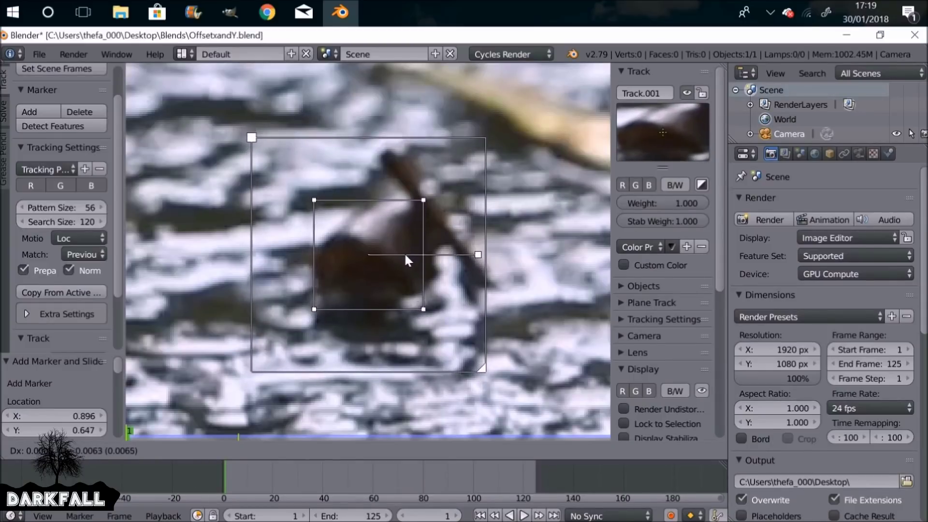
left_click(404, 253)
Step: Select both tracking markers and track them forward through the whole clip from frame 1
scroll(320, 277, "down", 8)
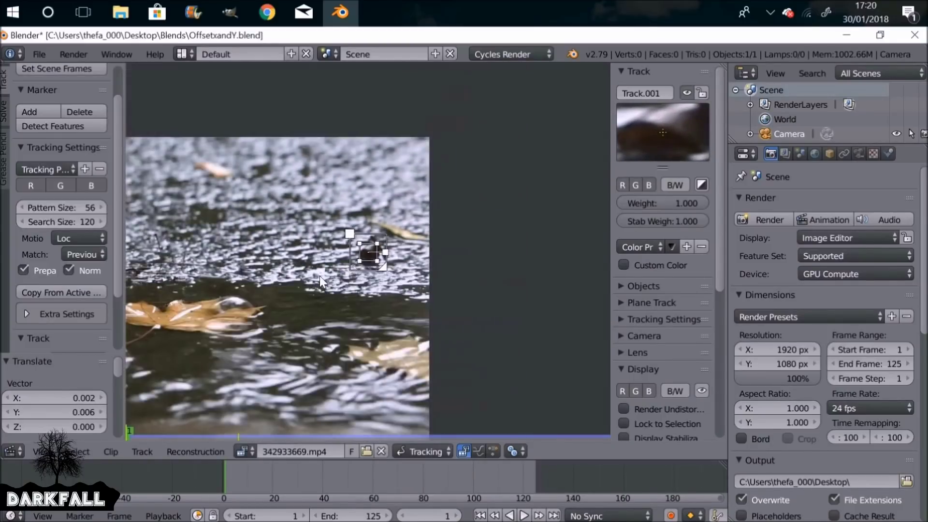
scroll(409, 276, "down", 5)
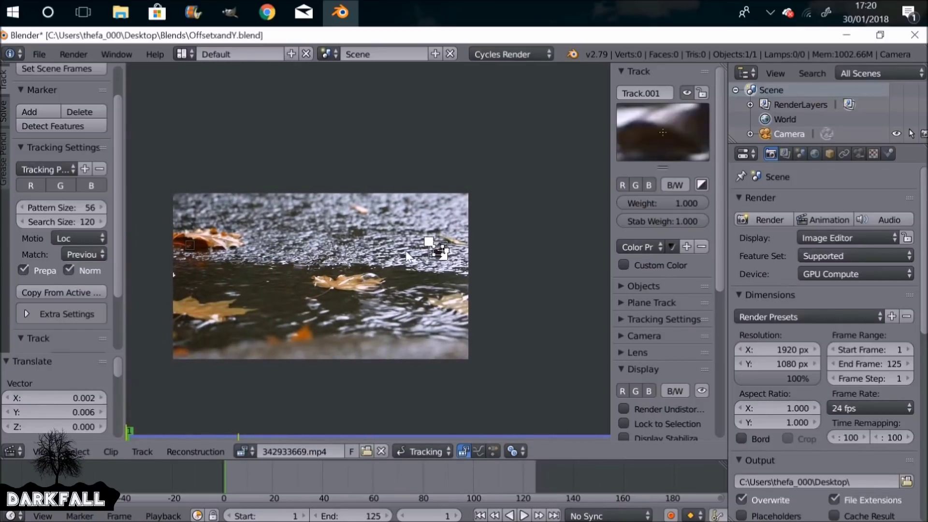
key("a")
key("a")
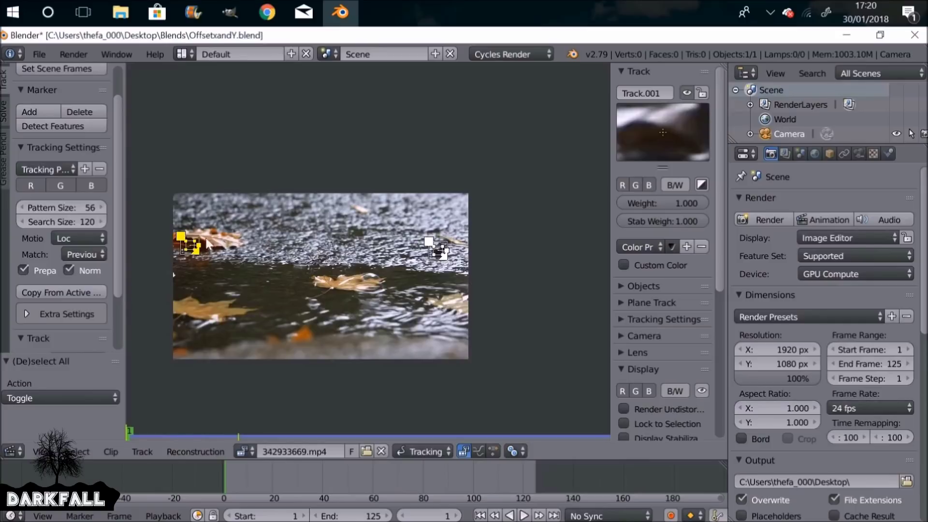
scroll(114, 219, "down", 5)
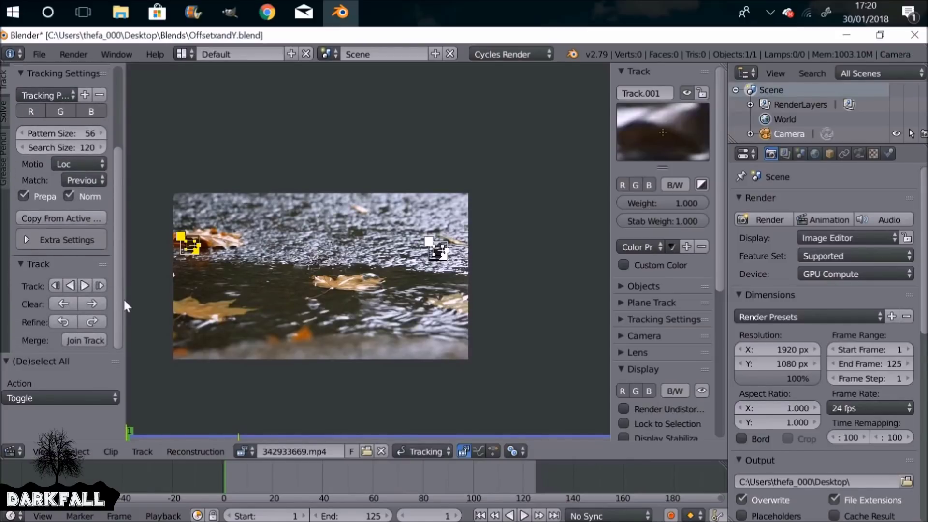
left_click(84, 285)
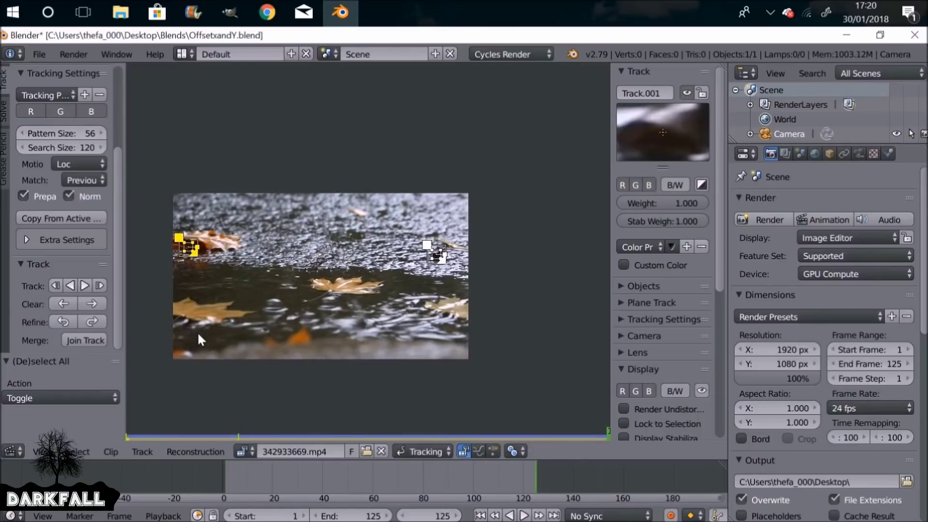
Step: Review each tracked marker in turn by playing and scrubbing the clip to check that it follows its feature
right_click(442, 254)
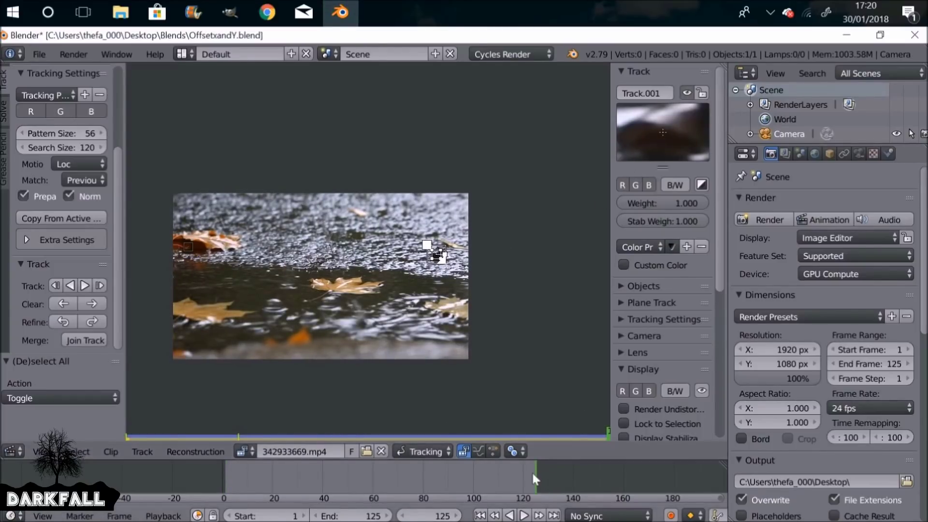
key("shift+alt+a")
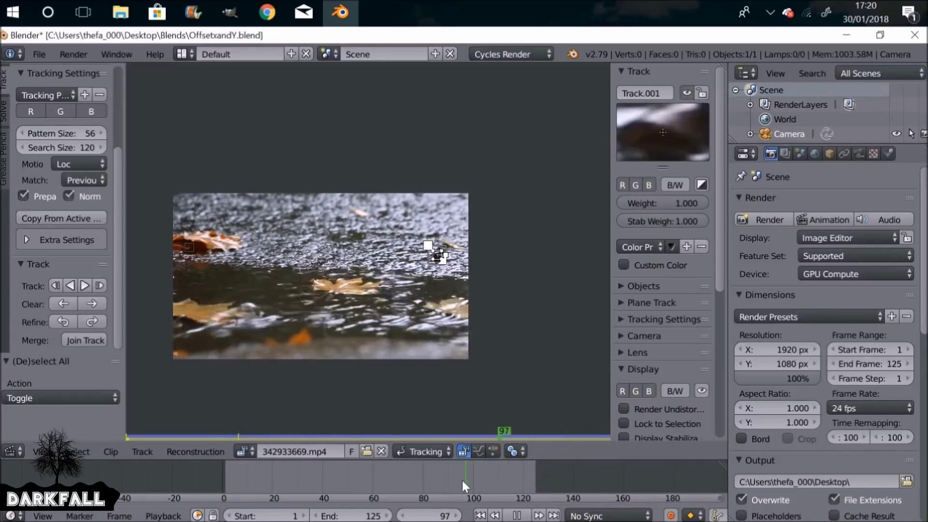
mouse_move(466, 481)
left_mouse_down()
mouse_move(479, 477)
mouse_move(349, 471)
mouse_move(398, 467)
mouse_move(291, 474)
left_mouse_up()
left_click(185, 247)
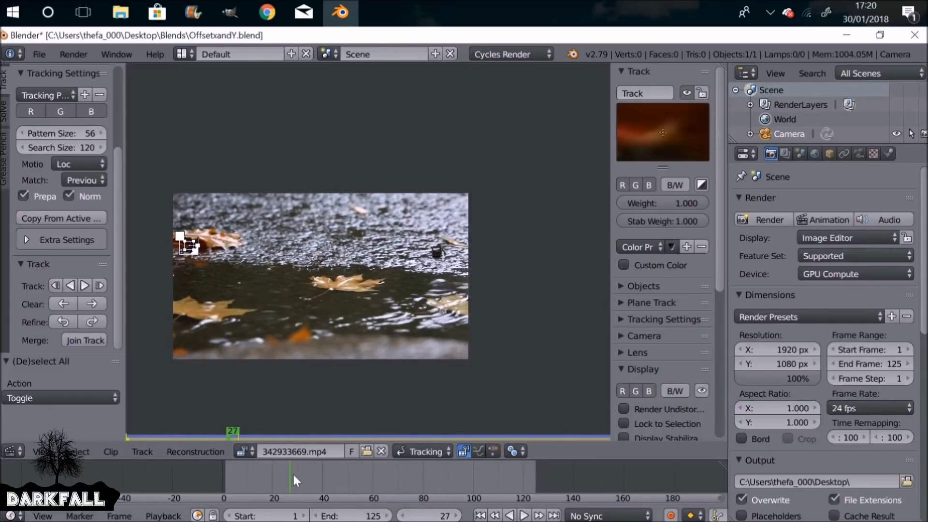
key("alt+a")
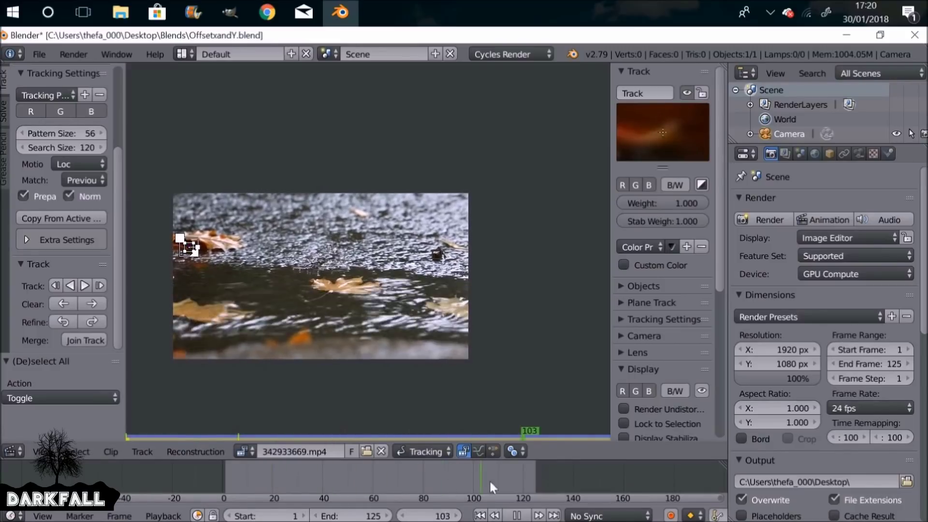
key("alt+a")
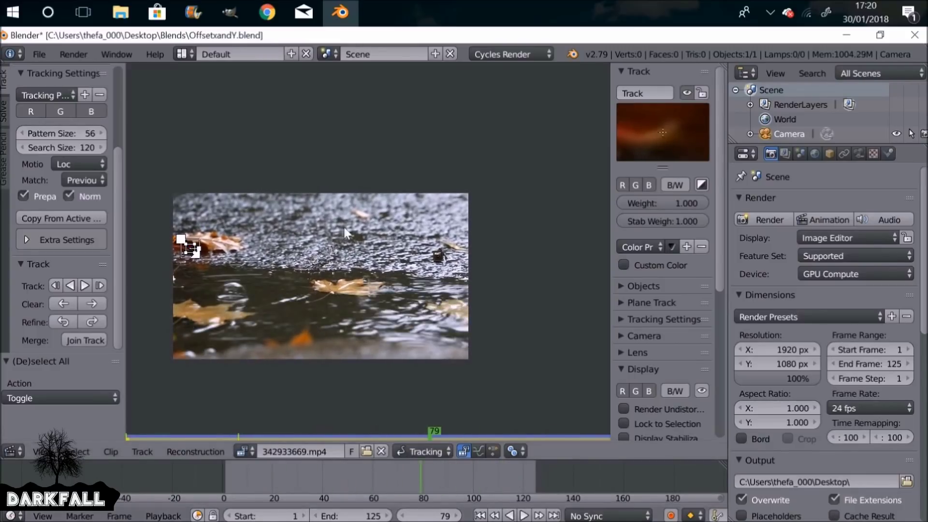
Step: Return to frame 1 and select both tracking markers
left_click(480, 516)
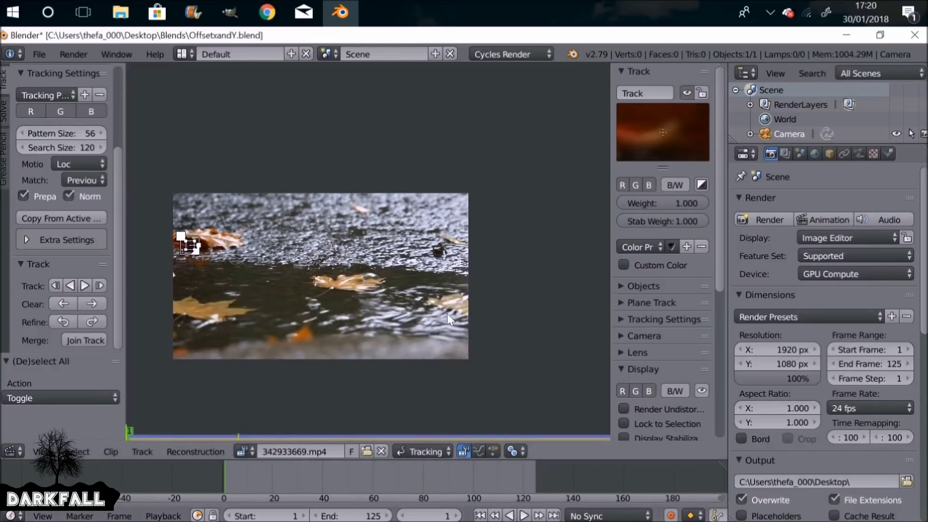
key("a")
key("a")
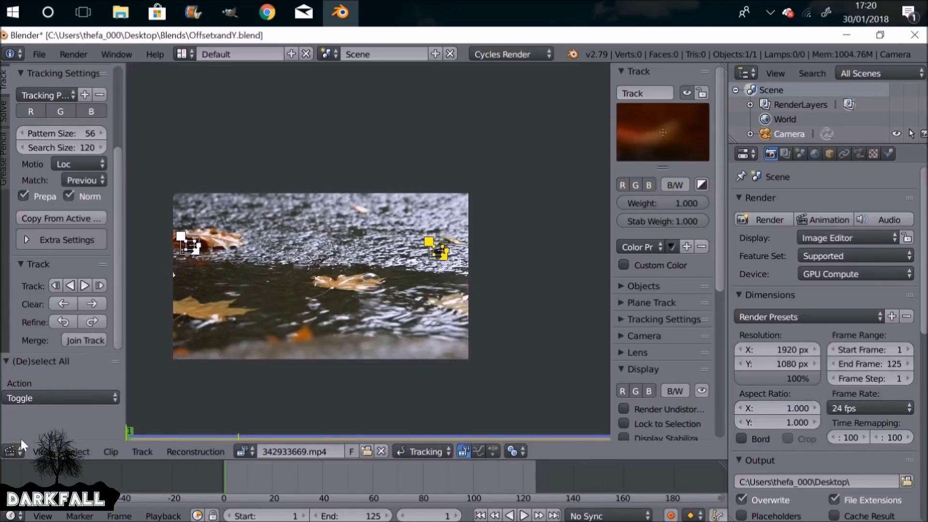
Step: Switch the Movie Clip Editor area to the Node Editor's compositing tree and enable Use Nodes and Backdrop
left_click(11, 450)
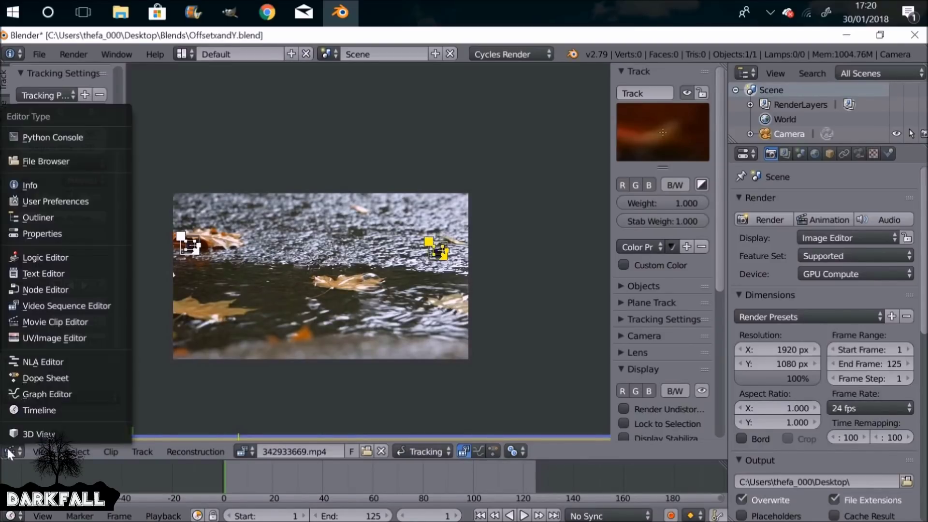
left_click(88, 290)
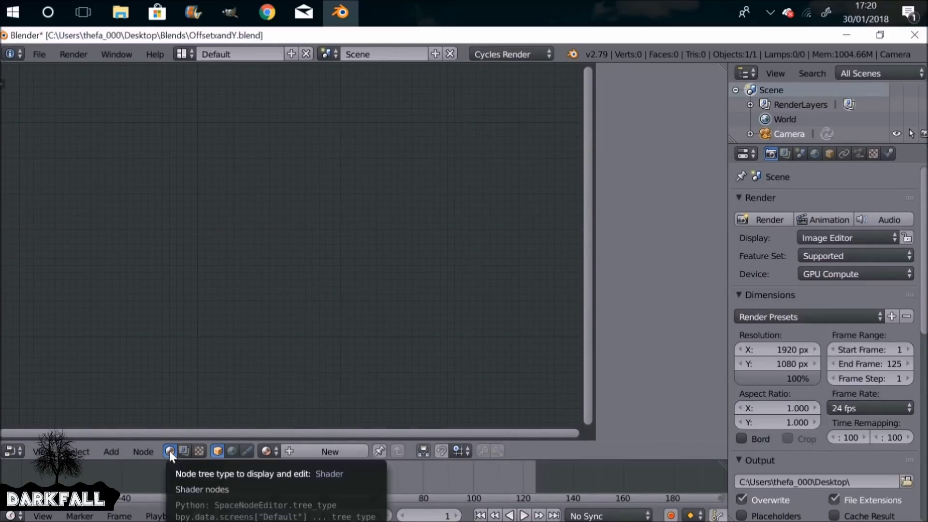
left_click(184, 451)
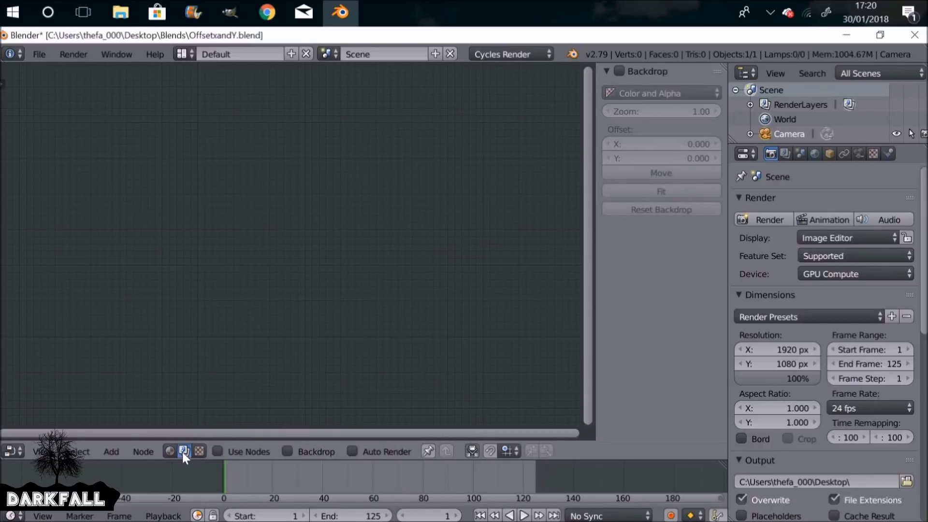
left_click(219, 450)
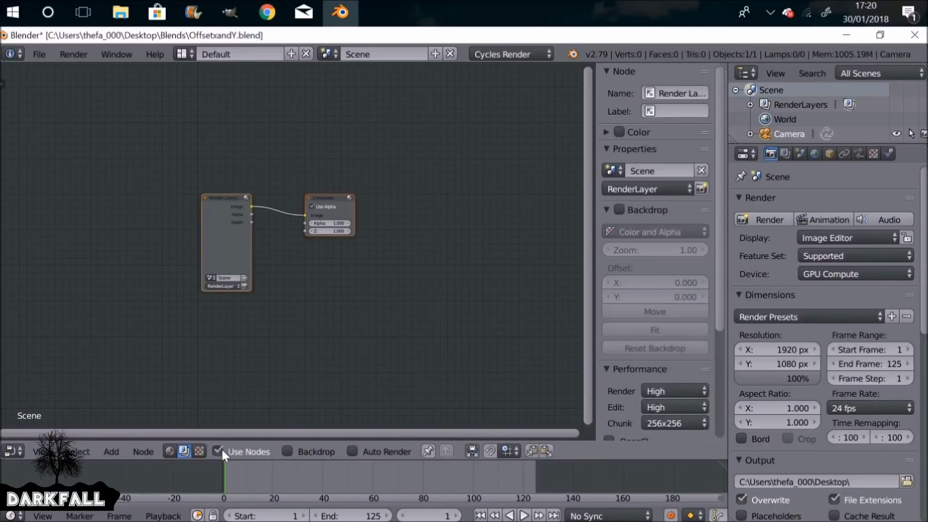
left_click(287, 451)
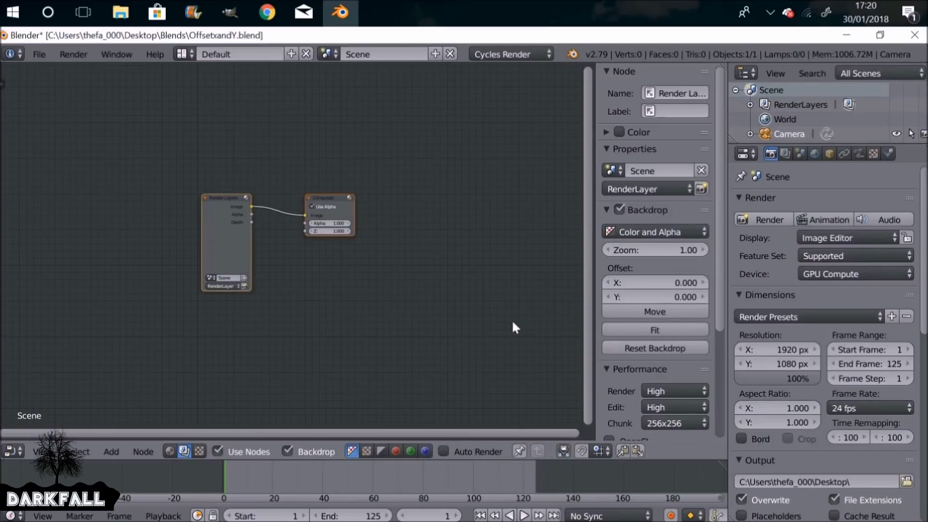
Step: Delete the Render Layers node and move the Composite node farther right to make room
left_click_drag(227, 224, 195, 215)
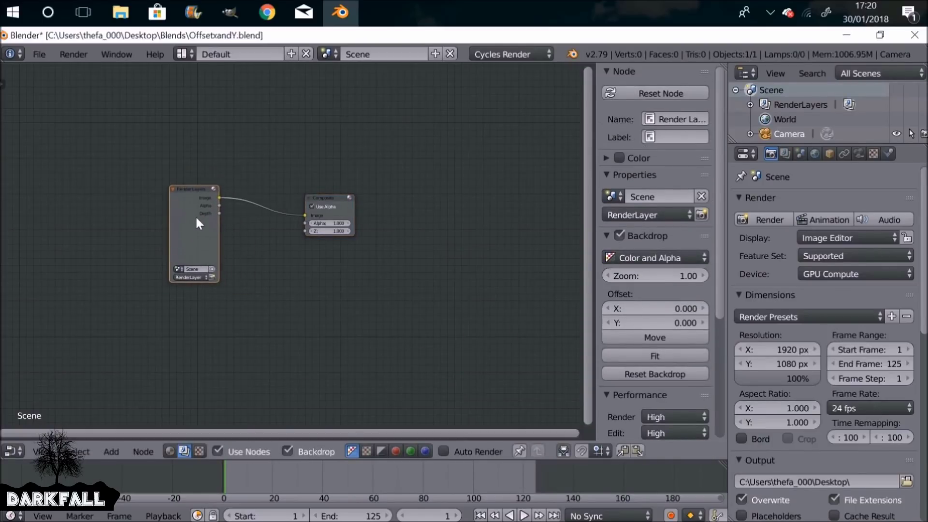
key("x")
left_click_drag(333, 198, 411, 236)
Step: Add a Movie Clip input node and connect its Image output to the Composite node's Image input
key("shift+a")
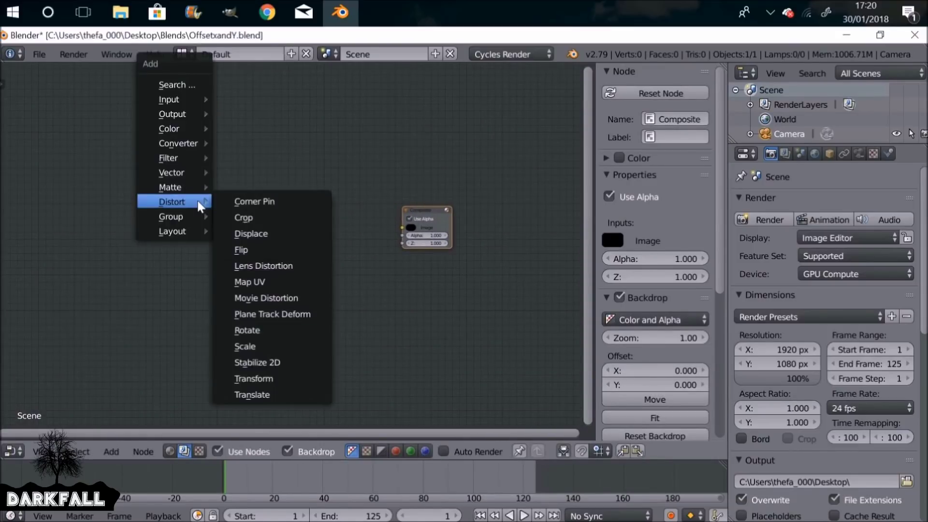
mouse_move(172, 99)
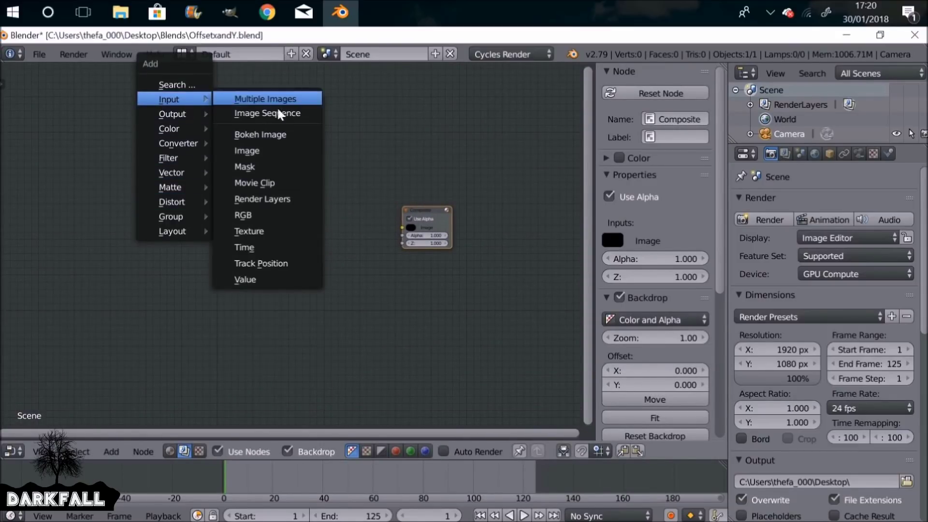
left_click(294, 183)
left_click(265, 219)
left_click_drag(284, 218, 401, 227)
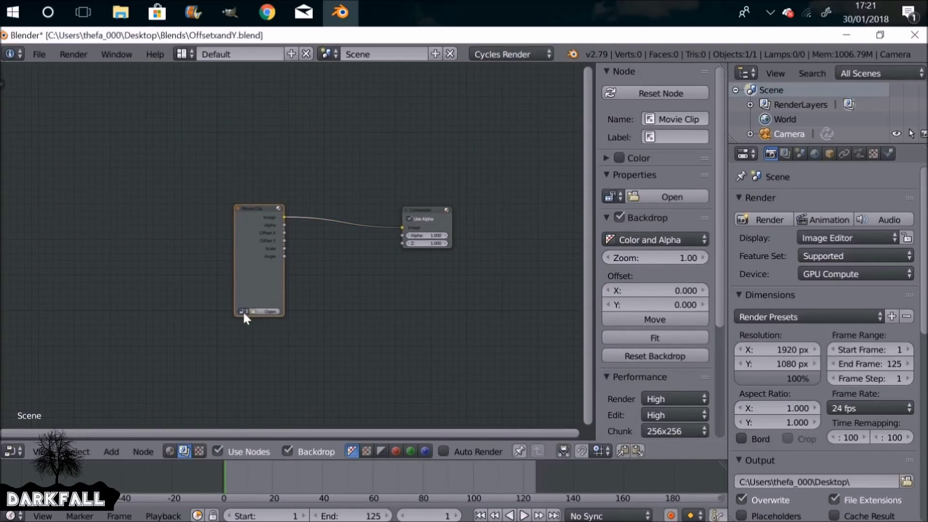
Step: Load the 342933669.mp4 clip in the Movie Clip node and move the node farther left of the Composite node
scroll(244, 317, "up", 3)
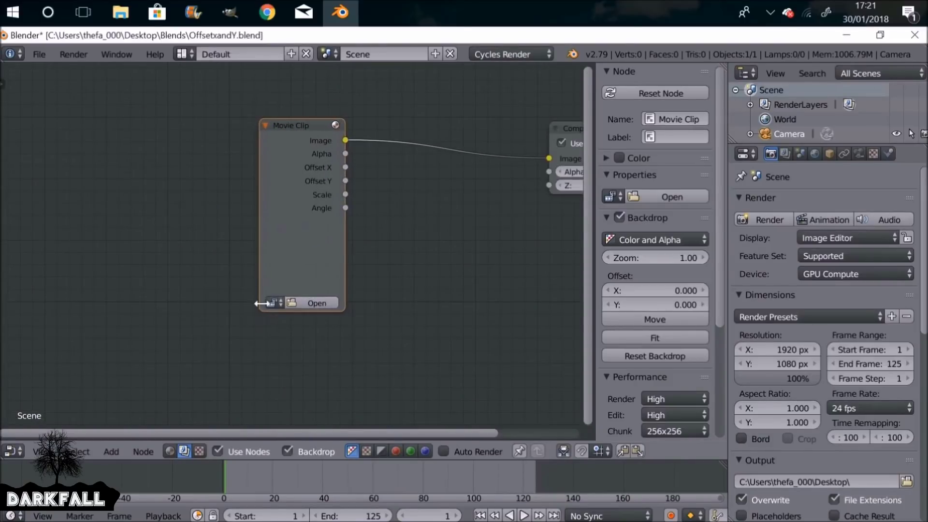
left_click(272, 303)
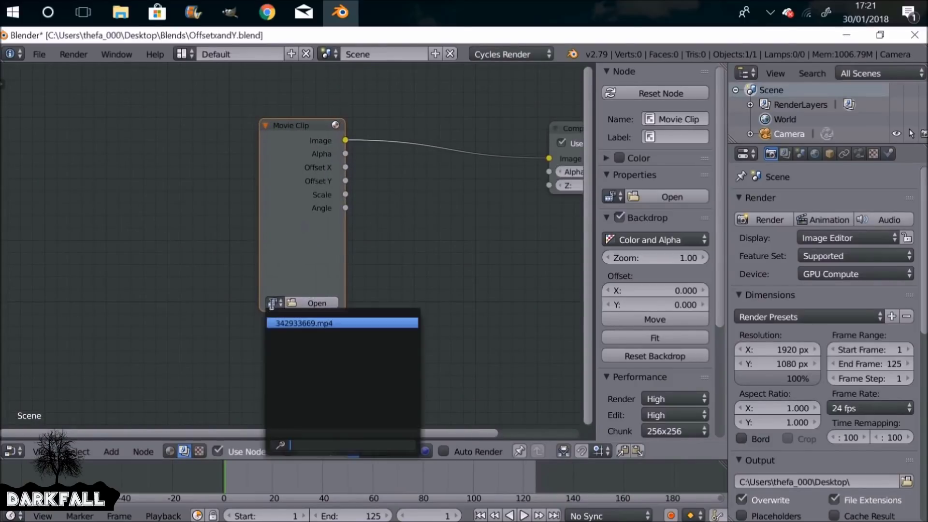
left_click(356, 322)
scroll(378, 286, "down", 3)
middle_click_drag(388, 275, 282, 298)
key("g")
left_click(89, 199)
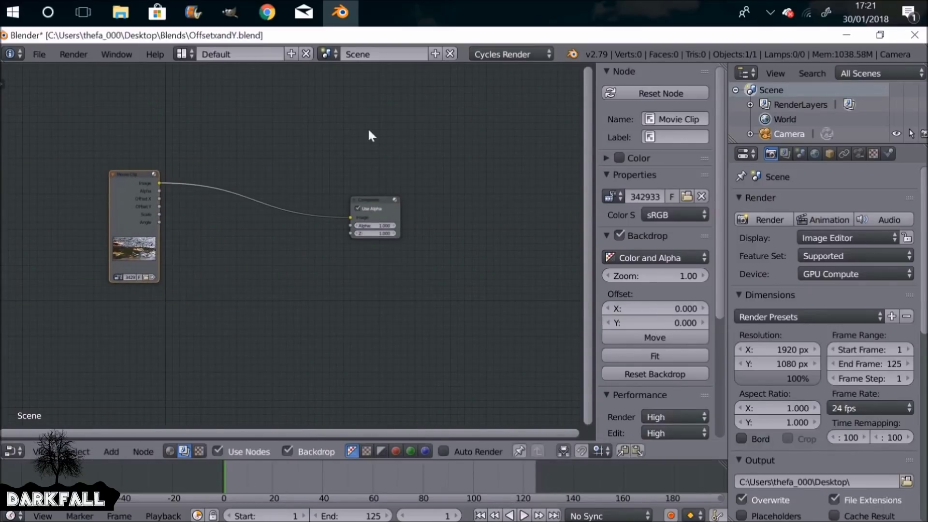
Step: Add a Viewer output node above the Composite node and connect the Movie Clip's Image output to its Image input
key("shift+a")
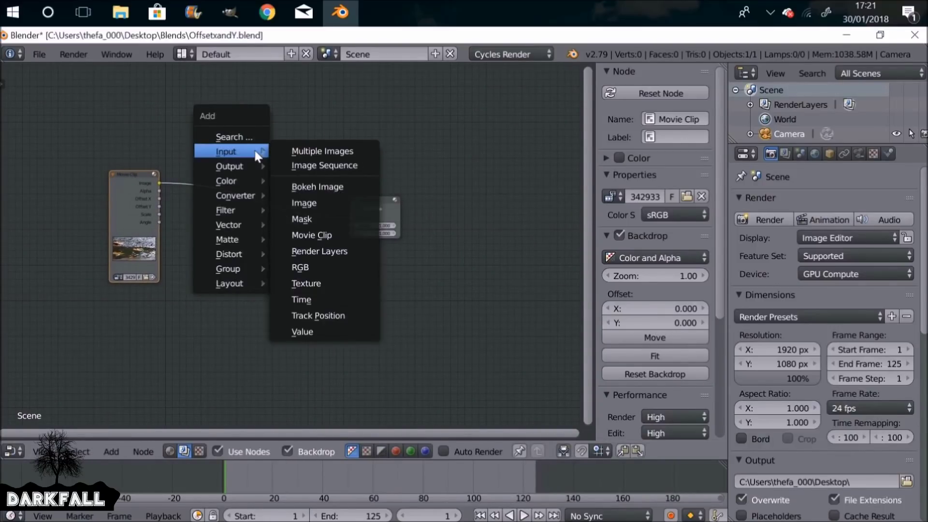
mouse_move(226, 167)
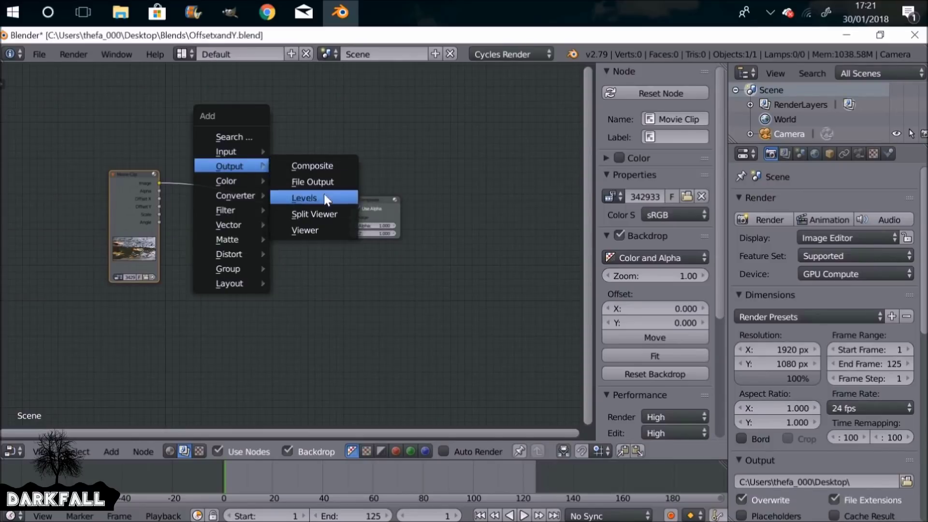
left_click(333, 229)
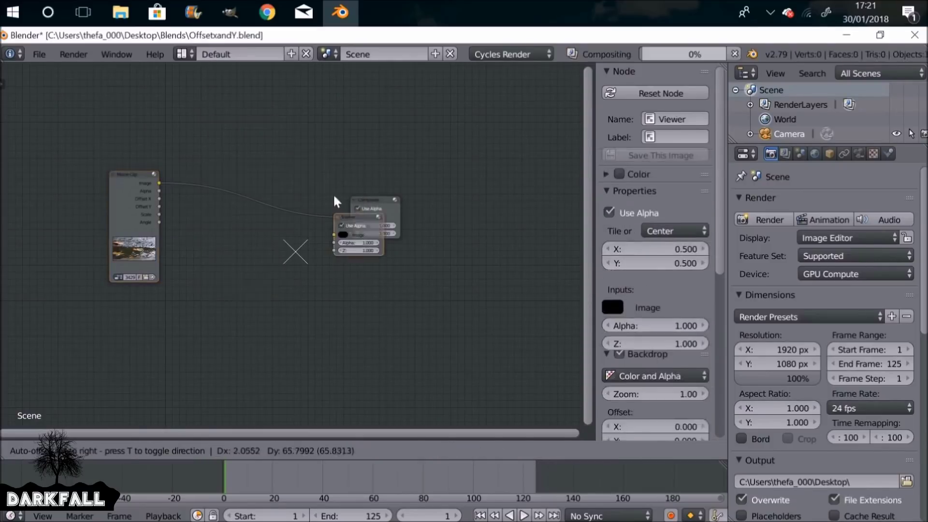
left_click(346, 144)
left_click_drag(160, 183, 347, 167)
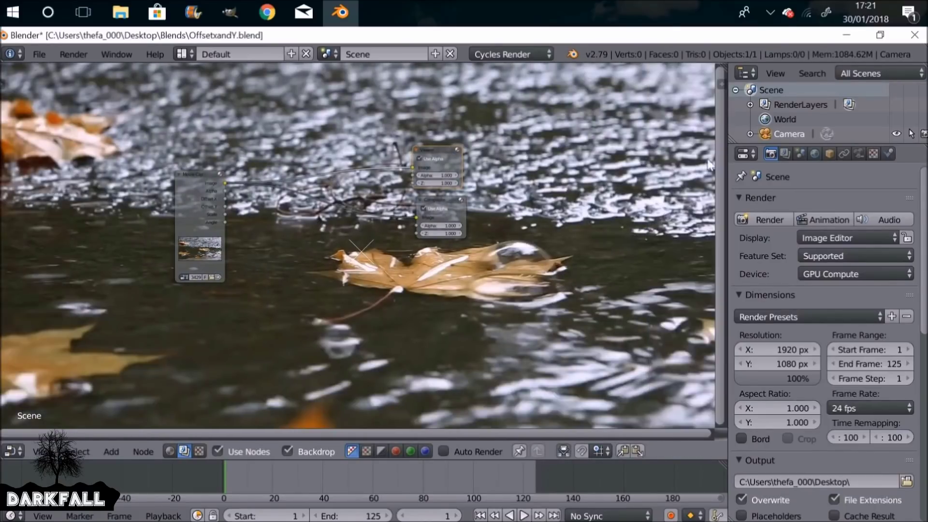
Step: Reduce the backdrop zoom until the whole footage frame fits in the editor, and hide the node properties sidebar
scroll(685, 277, "down", 4)
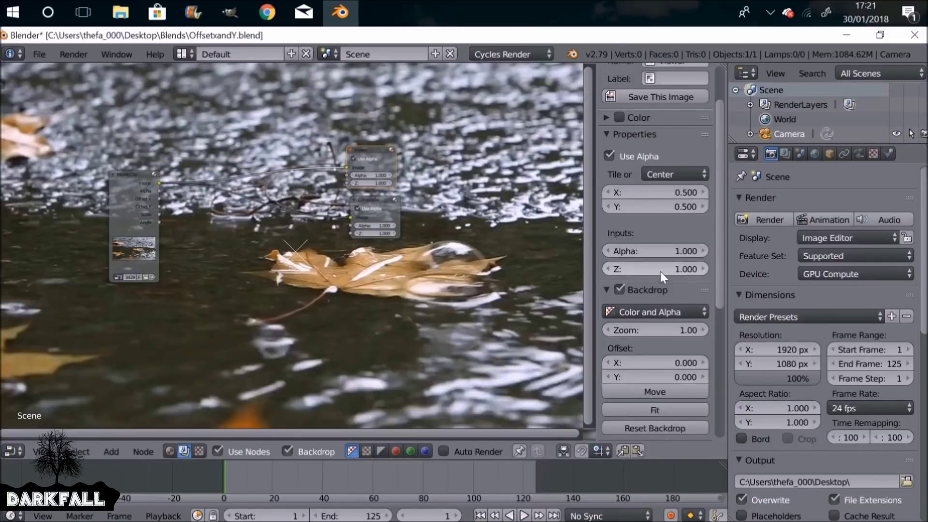
scroll(660, 271, "down", 2)
left_click_drag(677, 291, 619, 291)
key("n")
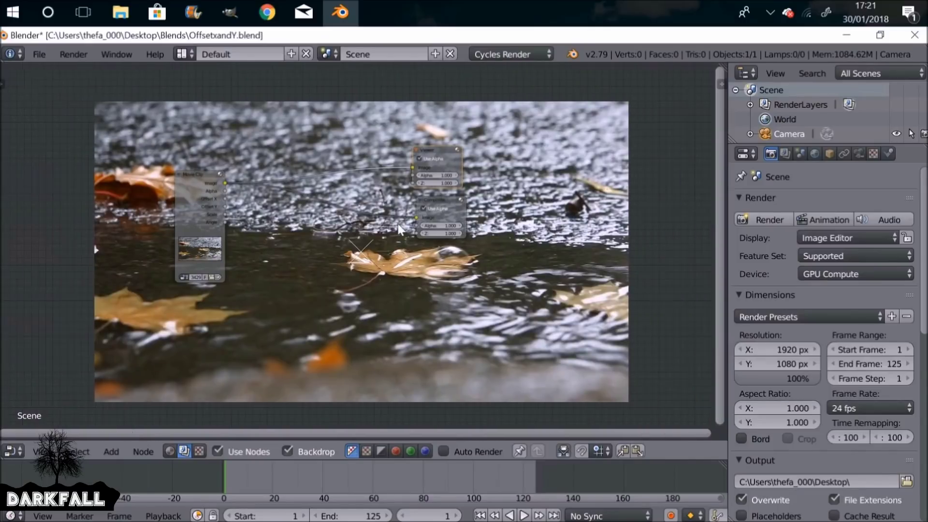
Step: Spread the nodes to opposite sides of the backdrop, with Movie Clip on the left and Viewer and Composite on the right
left_click_drag(182, 181, 93, 152)
left_click_drag(454, 153, 682, 139)
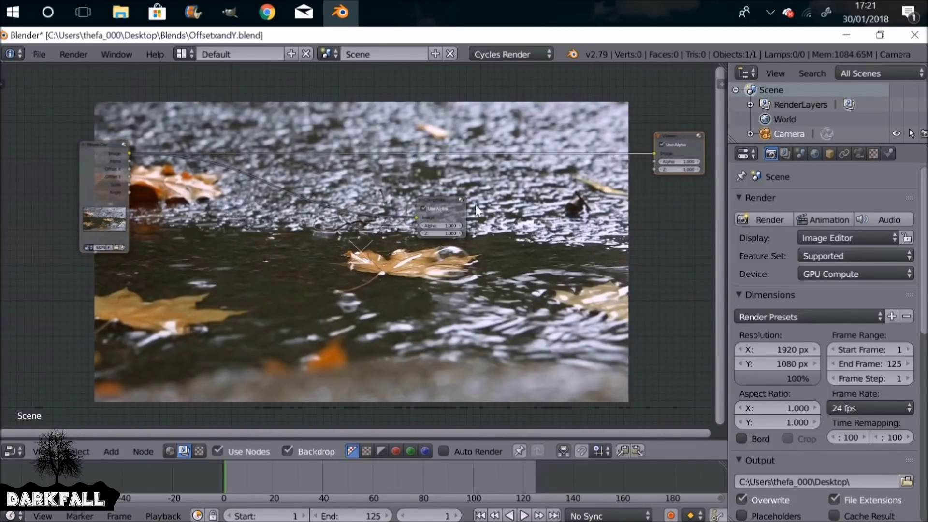
left_click_drag(447, 205, 679, 188)
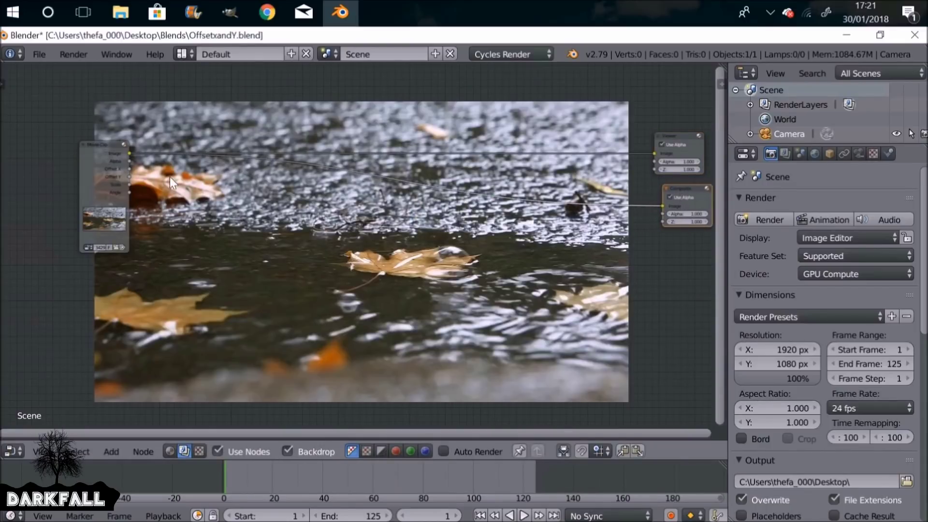
left_click_drag(103, 171, 39, 163)
middle_click_drag(283, 240, 321, 233)
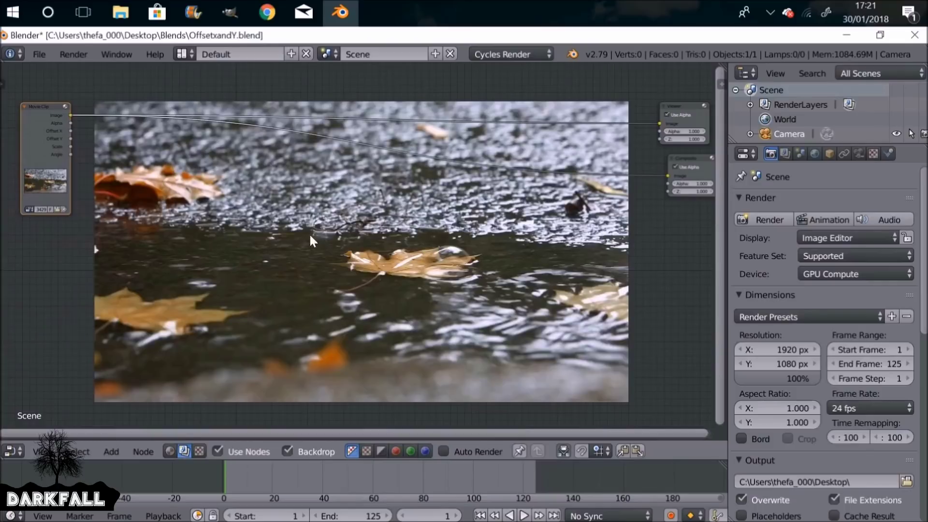
Step: Insert a Mix color node on the link to the Composite node and connect its Image output to the Viewer
key("shift+a")
mouse_move(165, 258)
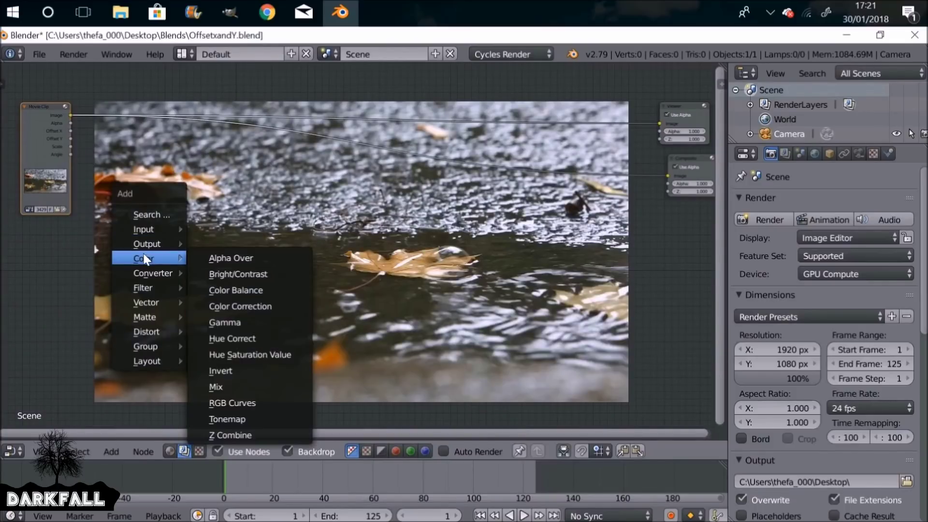
left_click(253, 387)
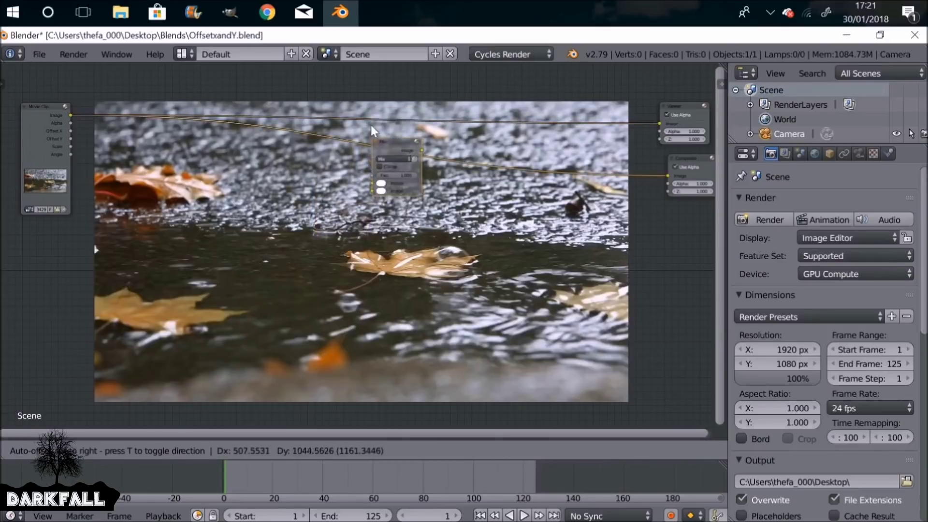
left_click(446, 149)
left_click_drag(469, 158, 649, 124)
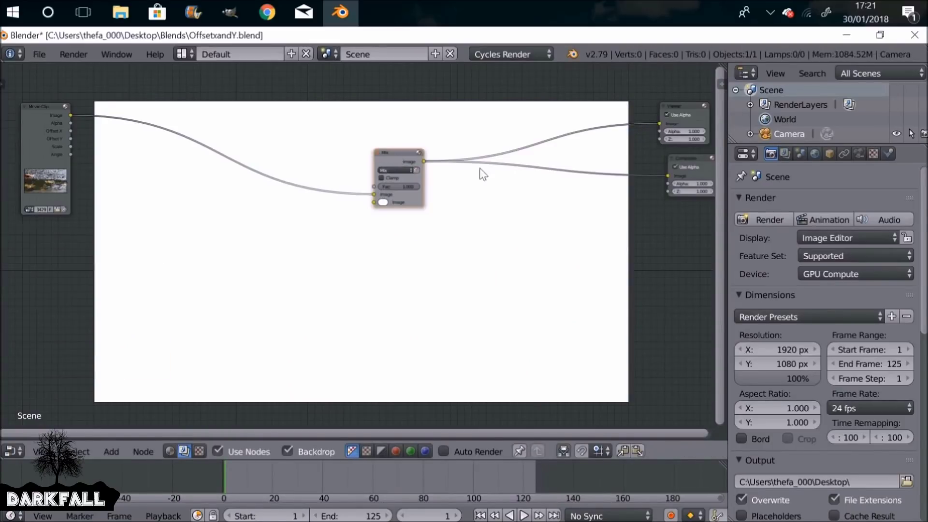
Step: Add an Image input node below the Movie Clip node and connect its Image output to the Mix node's second Image input
middle_click_drag(136, 193, 155, 198)
key("shift+a")
mouse_move(127, 167)
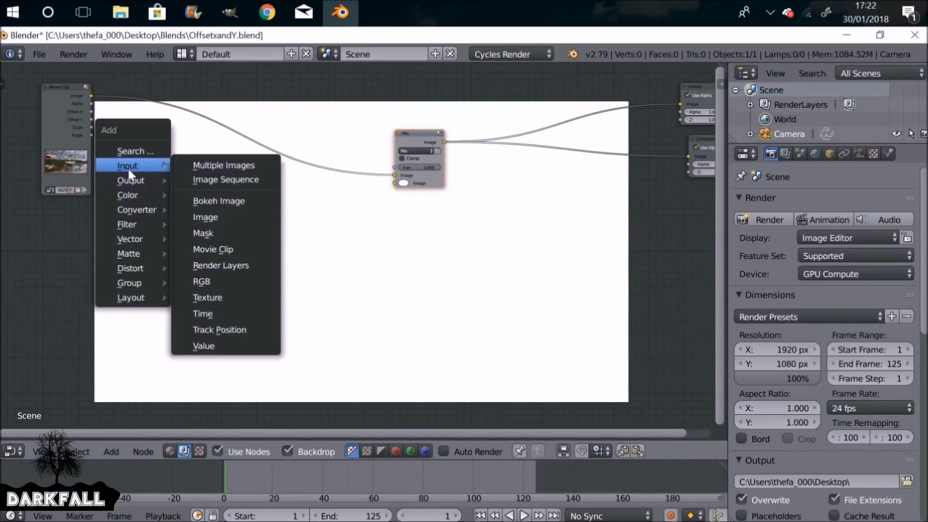
left_click(229, 216)
left_click(163, 228)
key("shift+a")
mouse_move(128, 248)
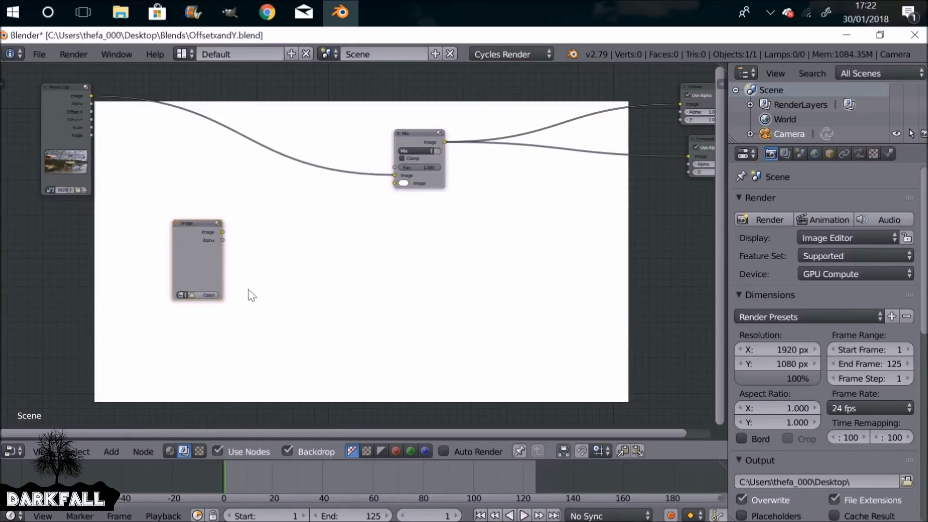
left_click_drag(223, 233, 395, 183)
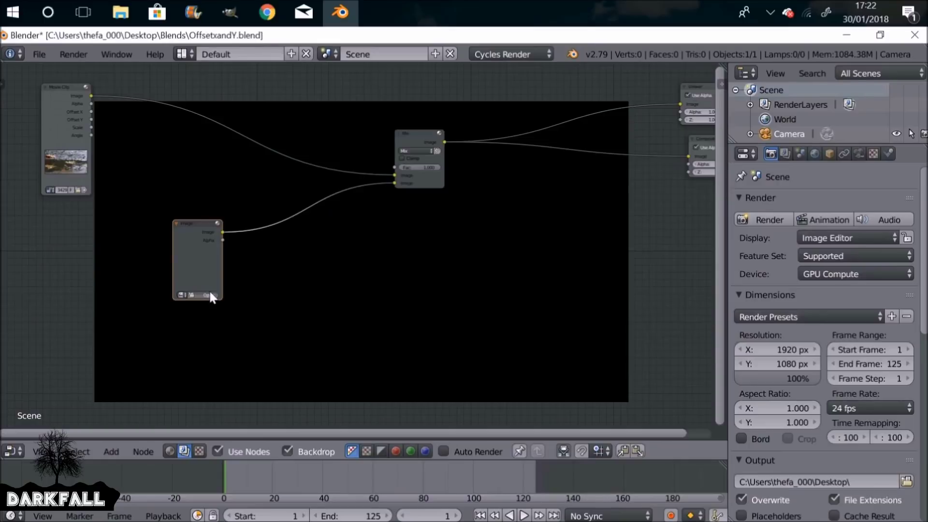
Step: Load untitled2.png from the Desktop\Tutorials\Statue folder into the Image node
left_click(210, 292)
left_click(38, 230)
left_click(531, 176)
left_click_drag(413, 516, 717, 516)
left_click(667, 229)
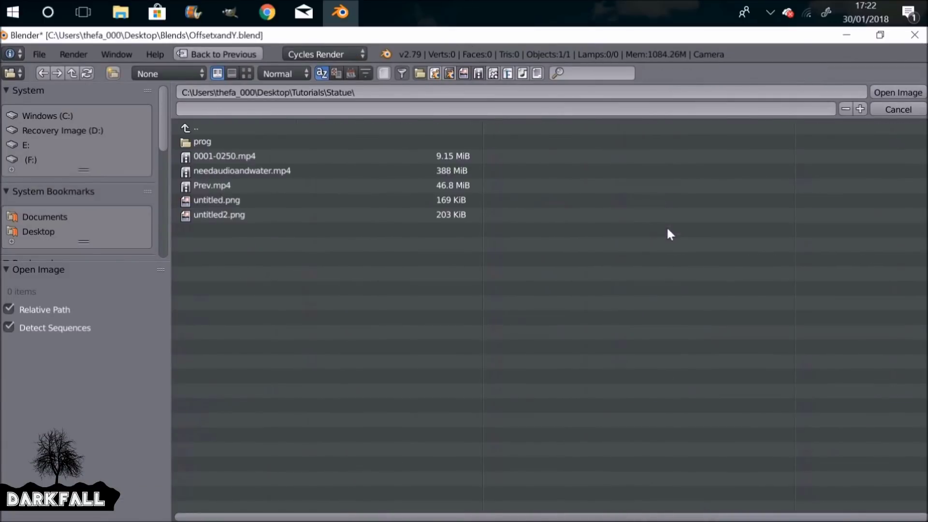
left_click(315, 213)
left_click(895, 92)
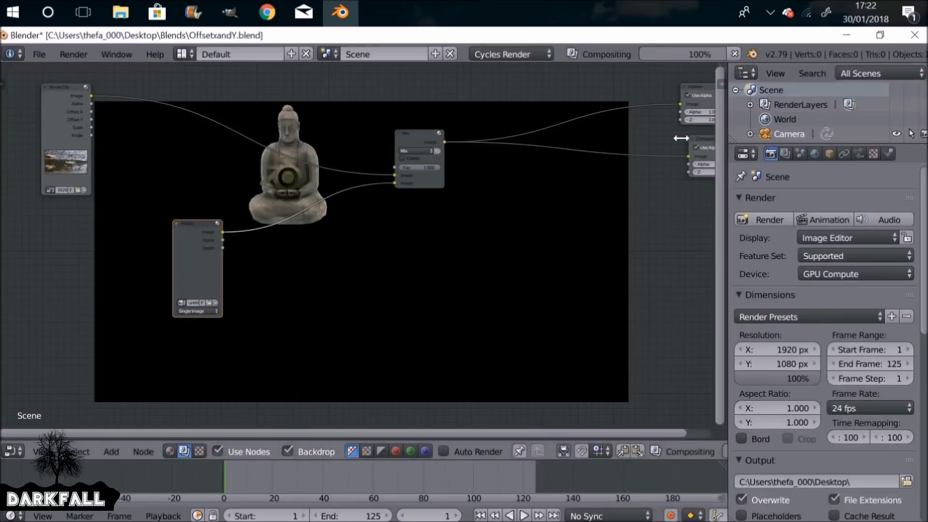
key("Home")
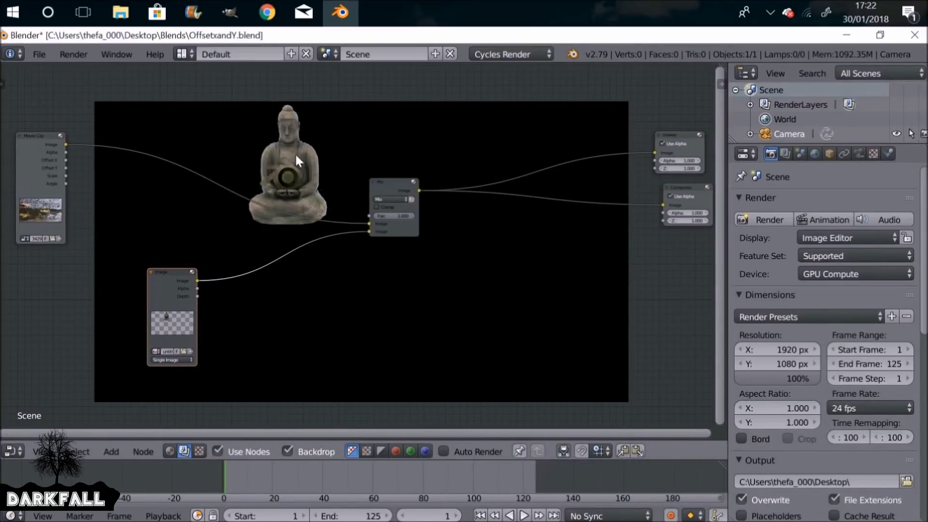
Step: Include the statue image's alpha in the Mix node and preview the Image node's output alone in the Viewer
left_click_drag(398, 190, 403, 187)
middle_click_drag(176, 289, 190, 188)
left_click(188, 188, "ctrl+shift")
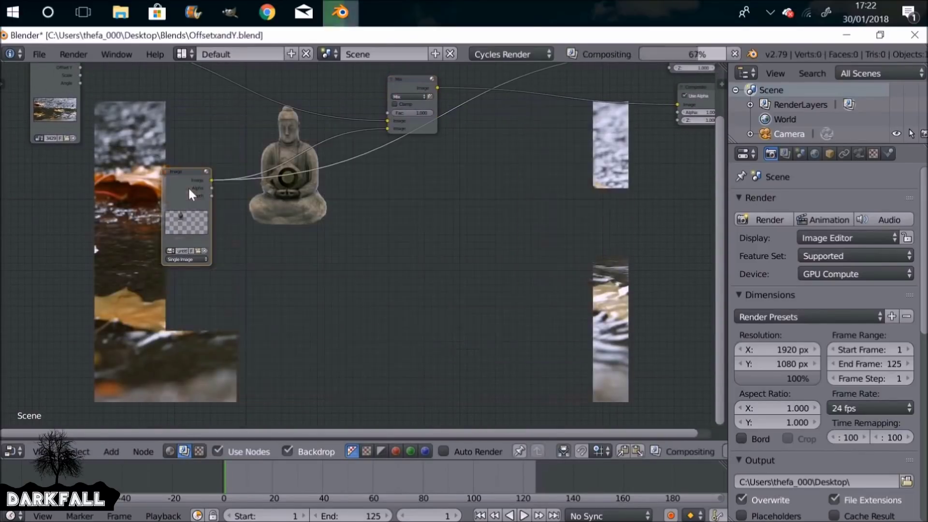
Step: Reconnect the Mix node's output to the Viewer and move the Image node lower
middle_click_drag(315, 188, 230, 255)
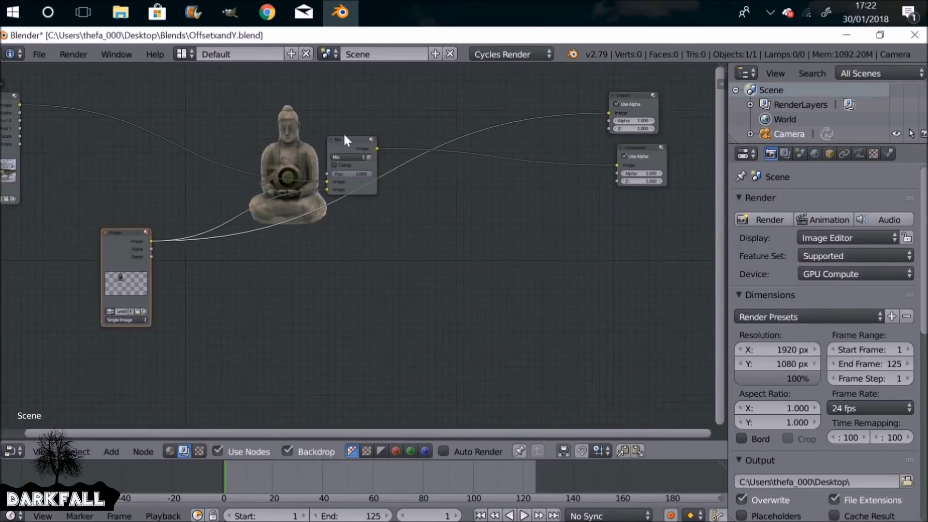
middle_click_drag(291, 185, 349, 128)
left_click_drag(191, 184, 191, 234)
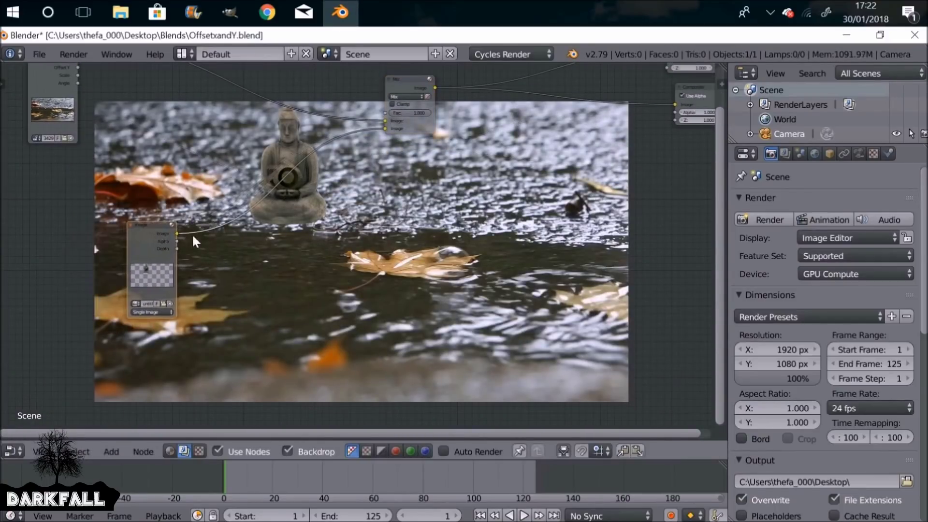
Step: Play the composited footage to check the statue's motion against the background, then return to frame 1
middle_click_drag(409, 263, 338, 189)
key("alt+a")
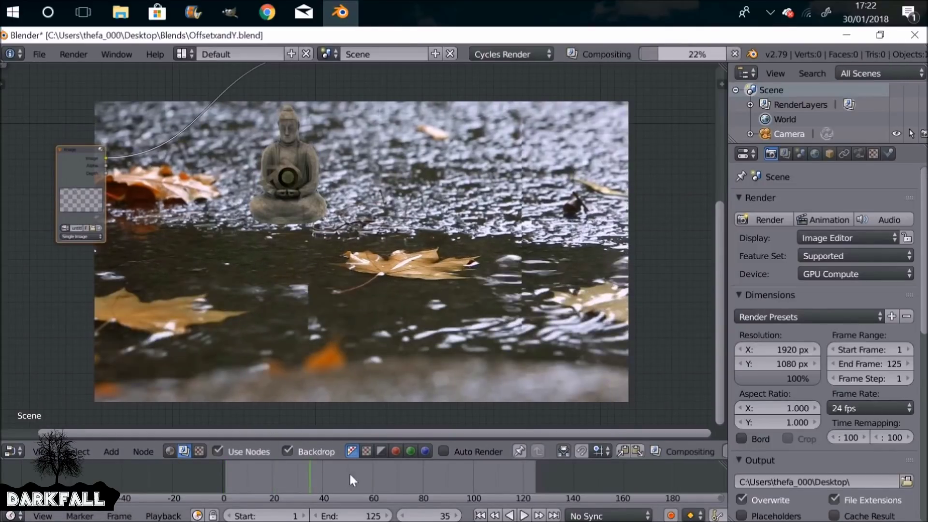
key("alt+a")
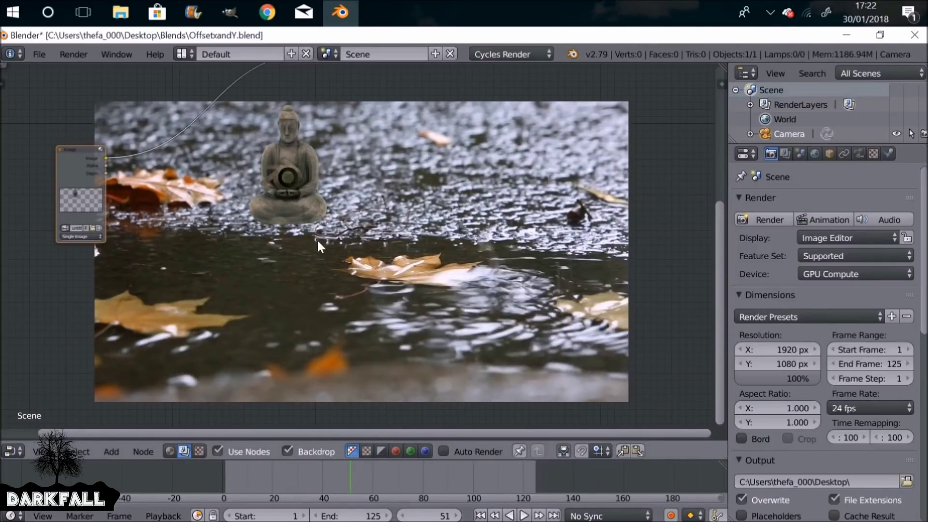
left_click(480, 516)
Step: Insert a Transform distort node on the link between the Image node and the Mix node
middle_click_drag(332, 179, 391, 315)
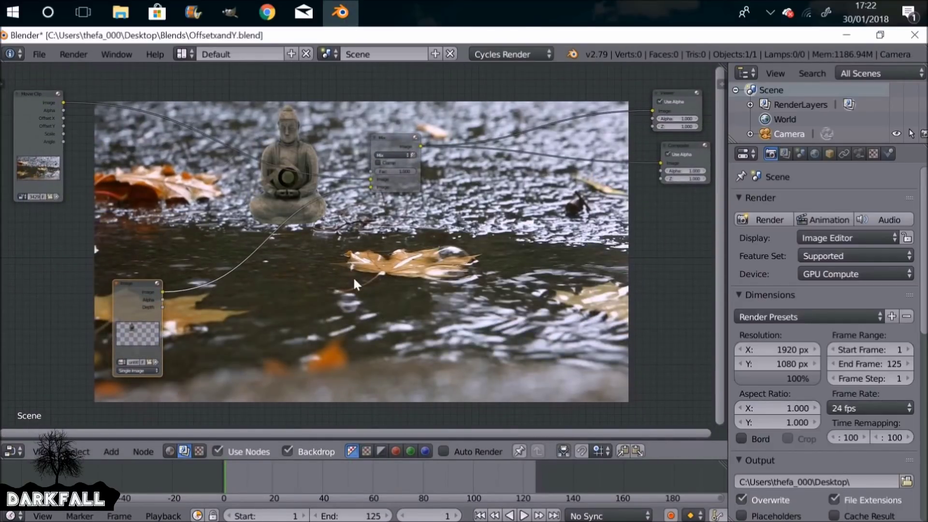
key("shift+a")
mouse_move(353, 276)
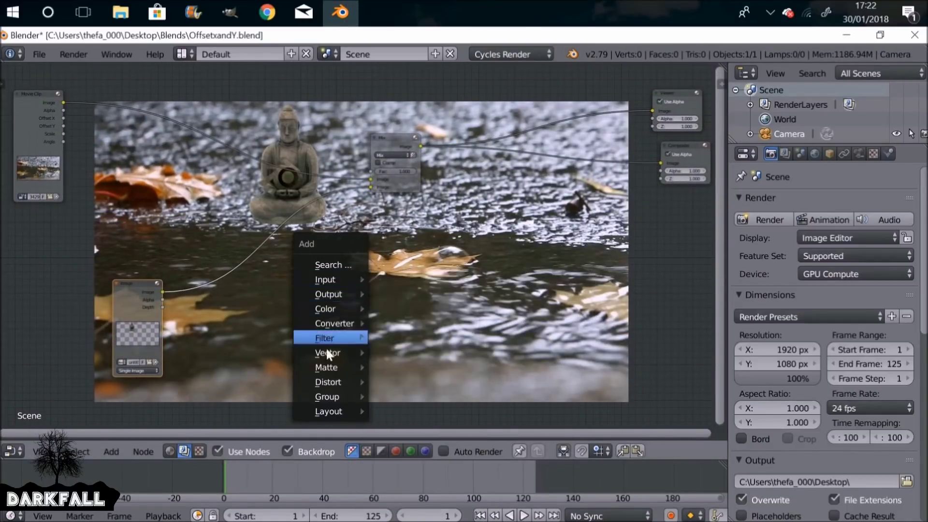
mouse_move(319, 397)
mouse_move(320, 382)
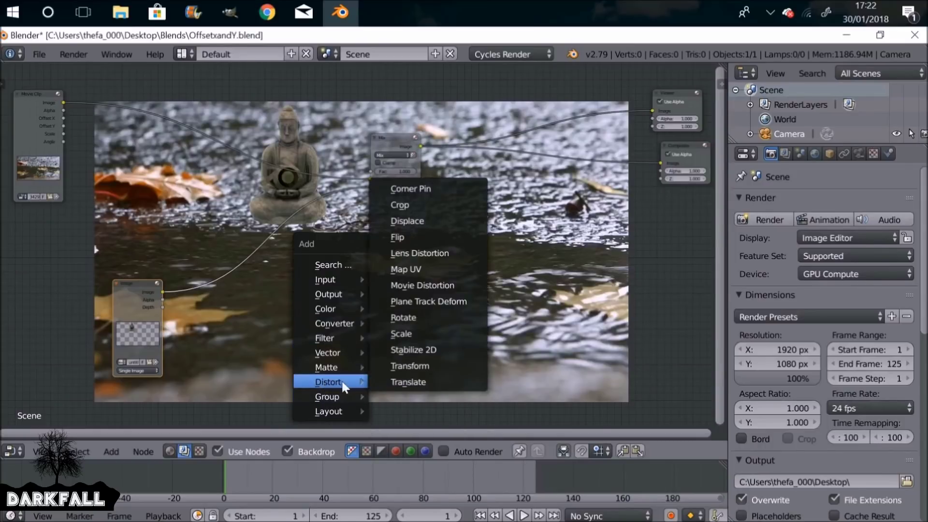
left_click(435, 365)
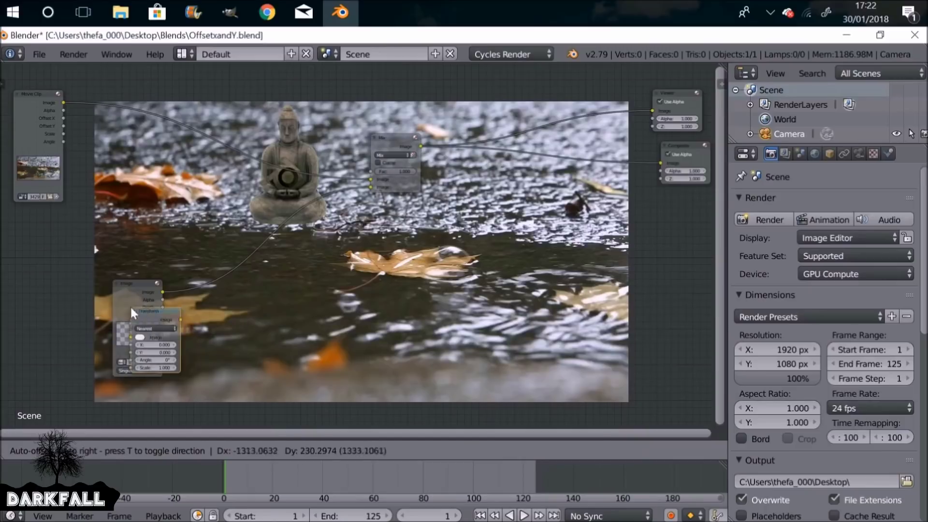
left_click(268, 206)
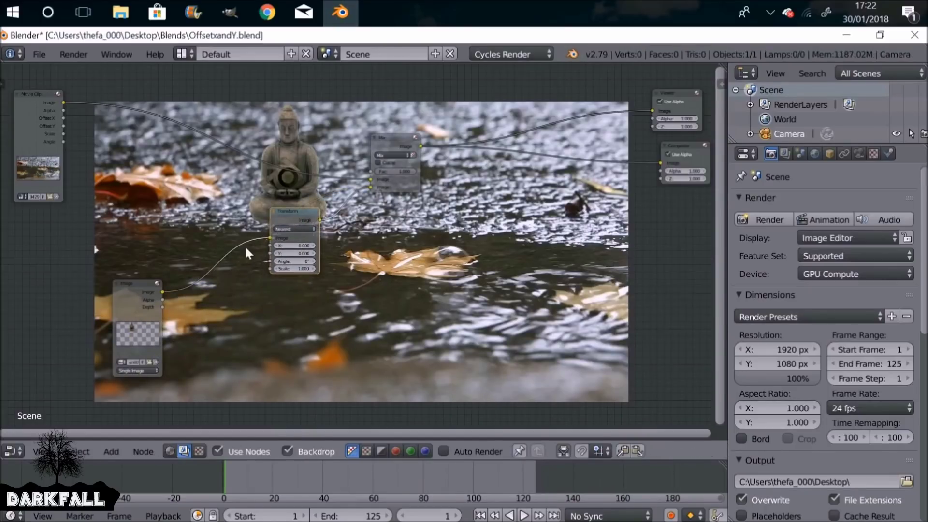
Step: Examine the Movie Clip node's Offset X and Offset Y outputs alongside the Transform node's inputs
scroll(274, 251, "up", 2)
middle_click_drag(273, 256, 283, 278)
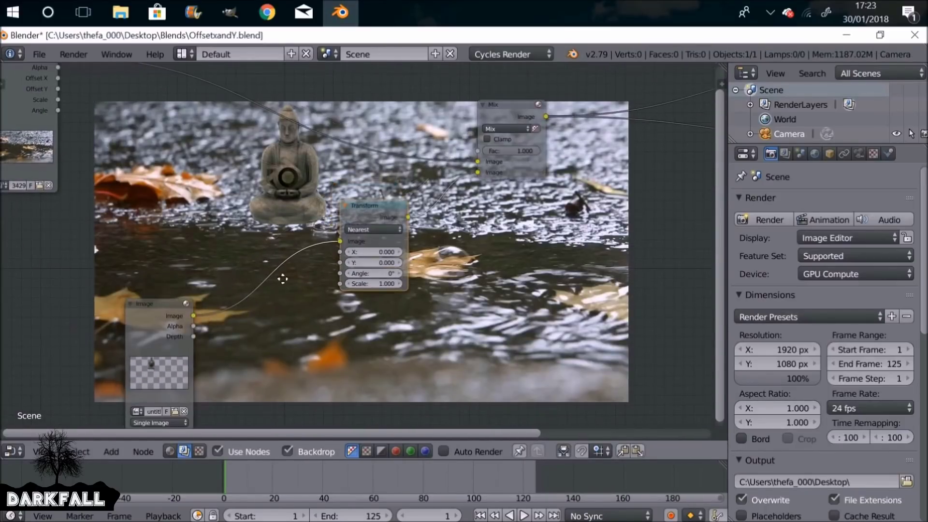
middle_click_drag(259, 231, 321, 261)
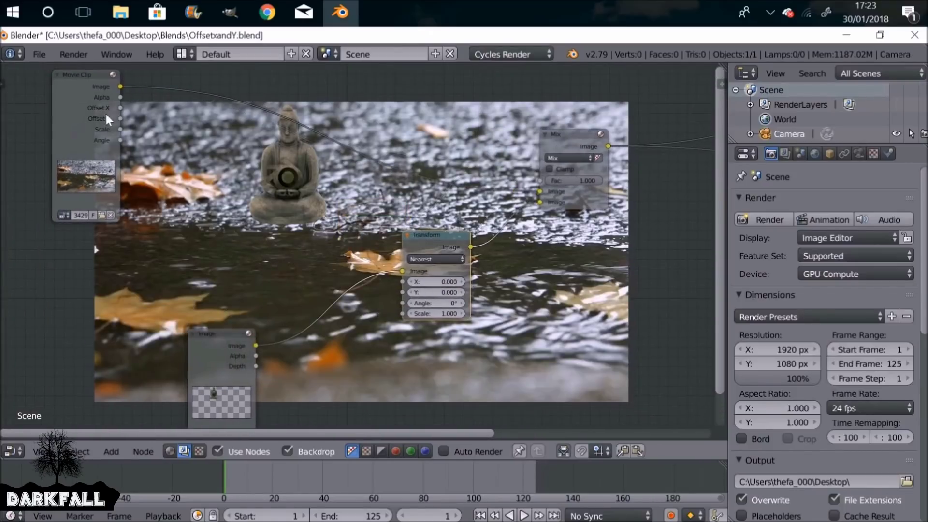
scroll(85, 108, "up", 2)
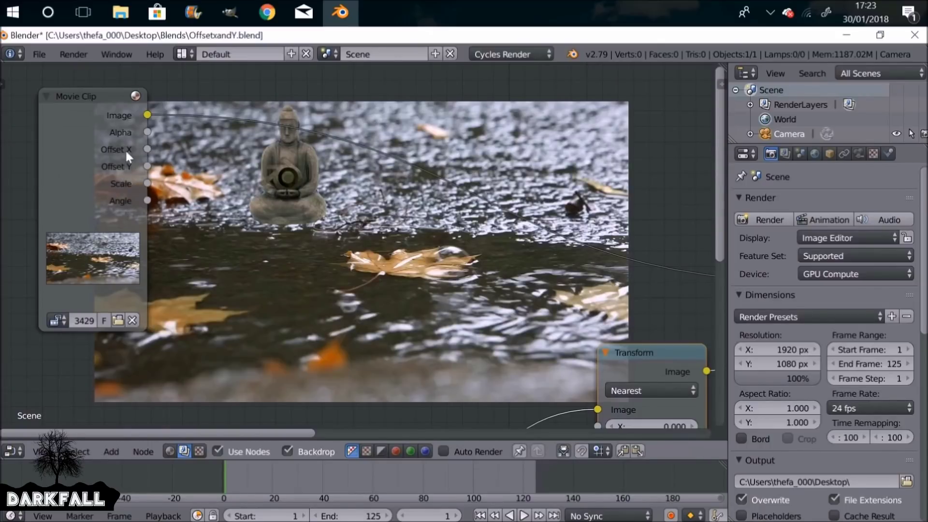
scroll(198, 195, "down", 3)
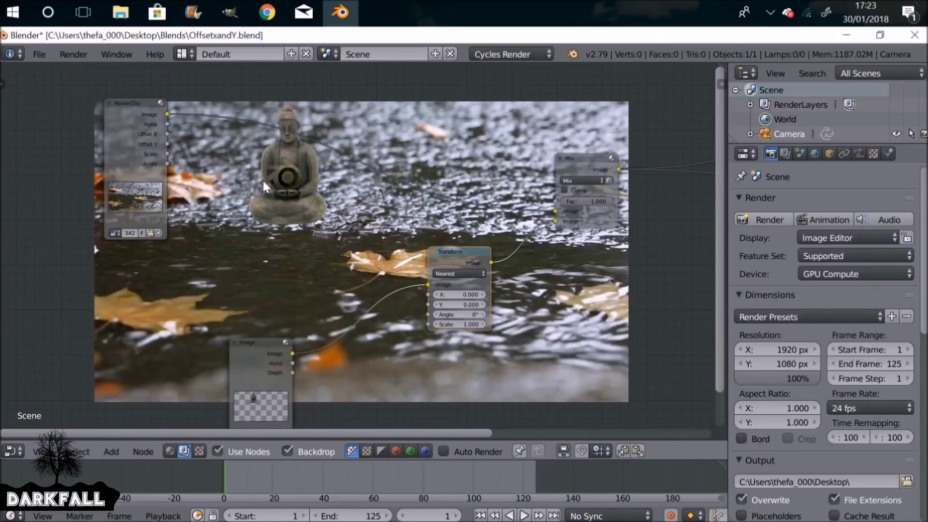
Step: Connect the Movie Clip node's Offset X and Offset Y outputs to the Transform node's X and Y inputs, and preview frame 19
left_click_drag(167, 134, 427, 294)
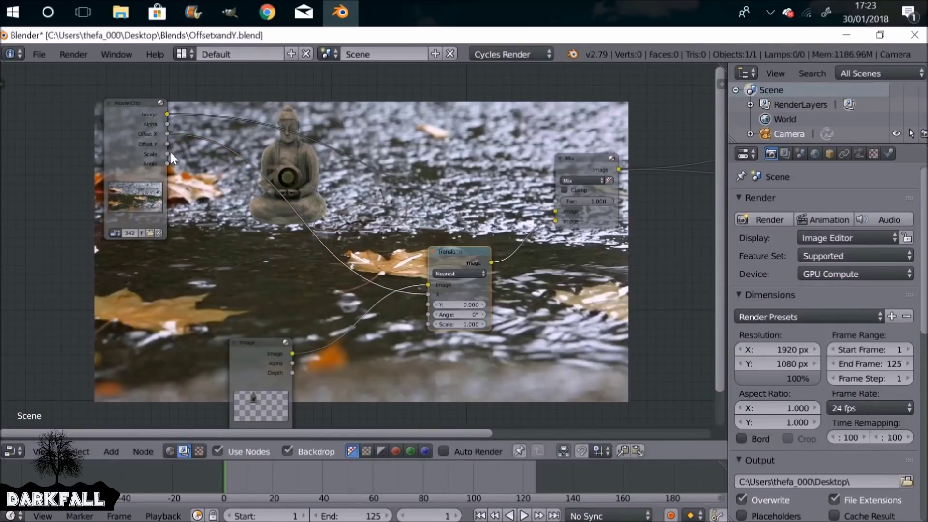
left_click_drag(167, 144, 436, 305)
left_click(269, 470)
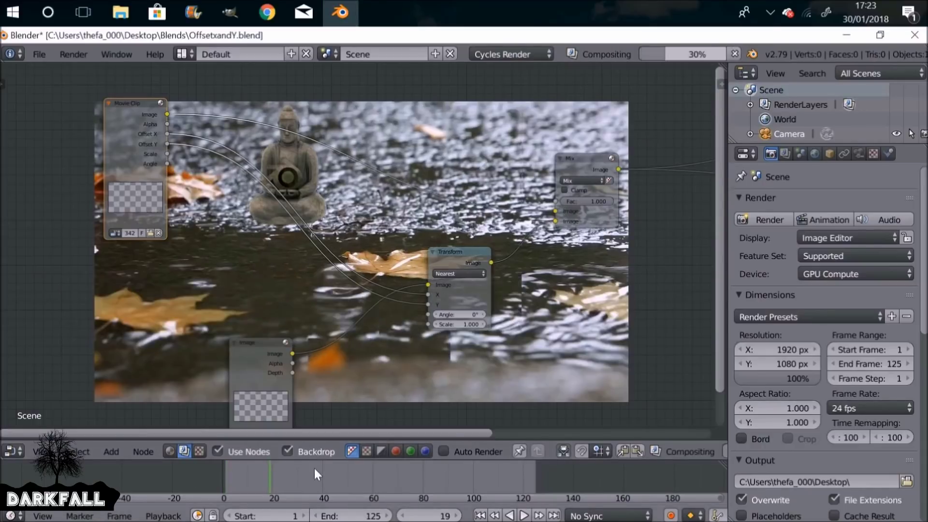
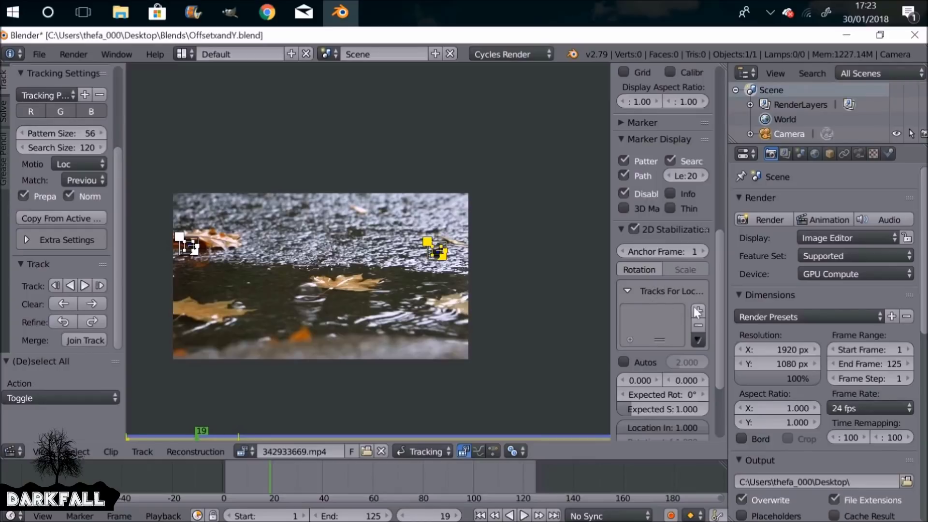
Step: Add both tracks to the 2D Stabilization location list, enable Rotation, and add them to the rotation list as well
left_click(698, 310)
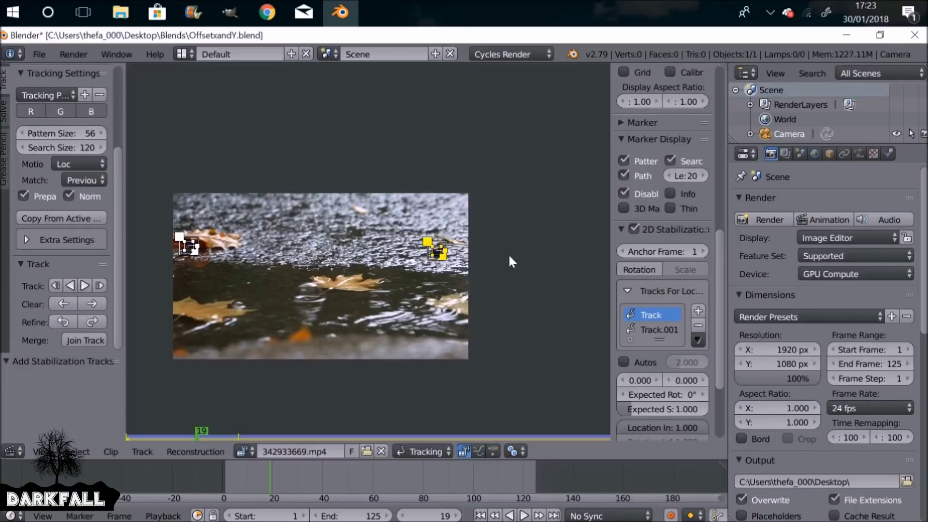
left_click(636, 267)
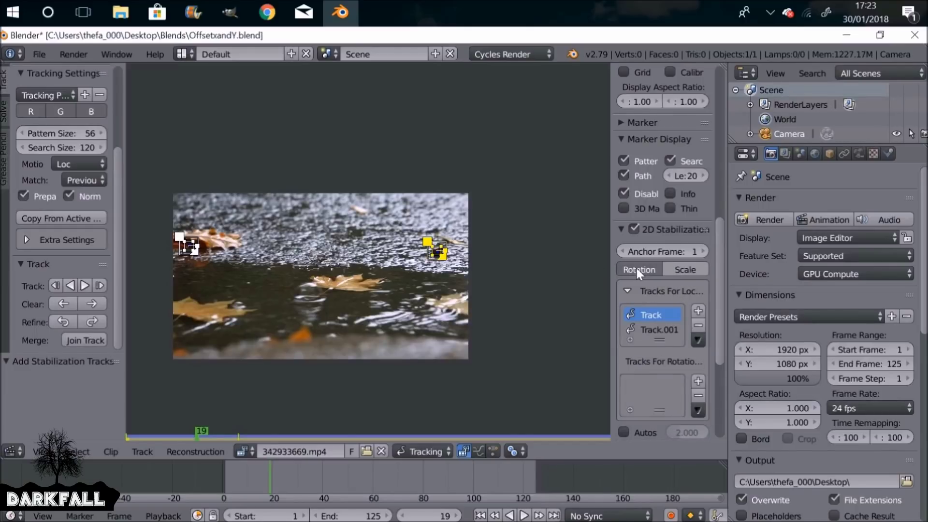
scroll(687, 360, "down", 3)
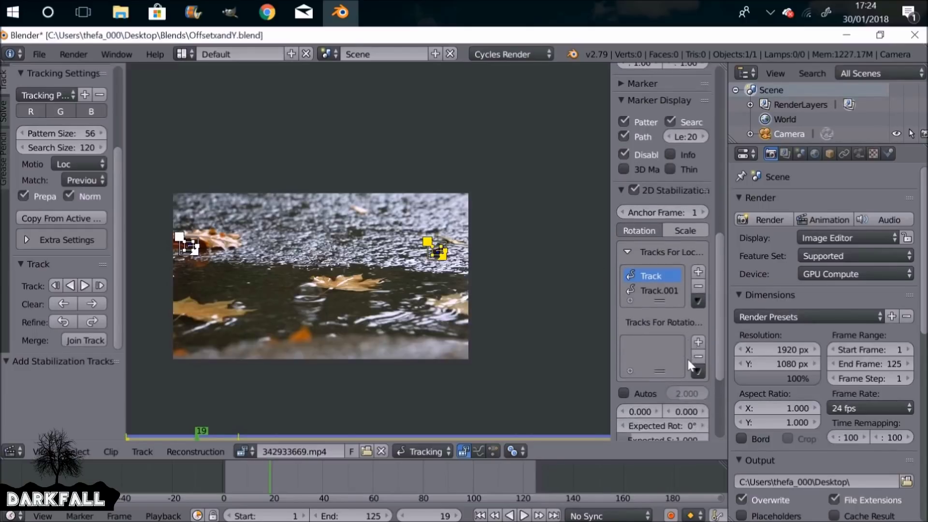
left_click(697, 321)
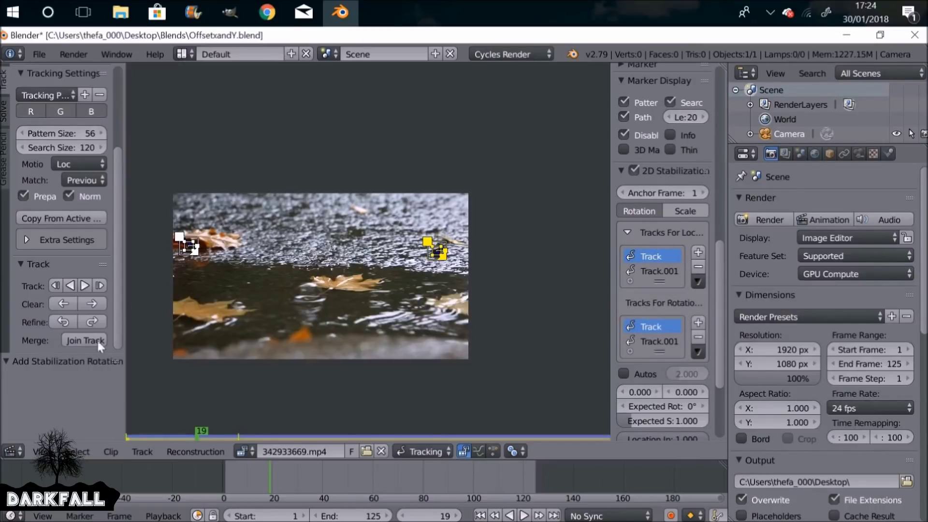
Step: Return to the Node Editor and scrub from frame 1 to frame 12 to check the statue's motion, then go back to frame 1
left_click(11, 452)
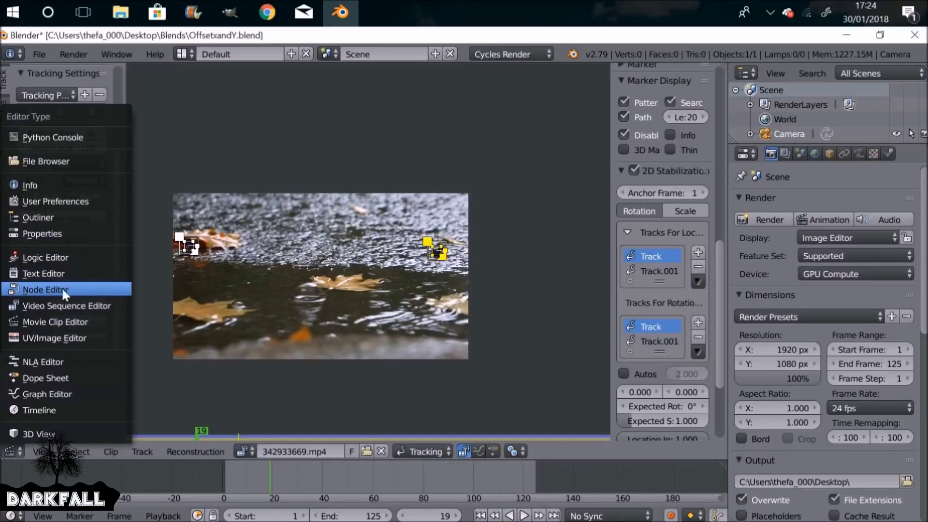
left_click(104, 292)
middle_click_drag(278, 262, 237, 281)
left_click(480, 516)
middle_click_drag(486, 344, 294, 126)
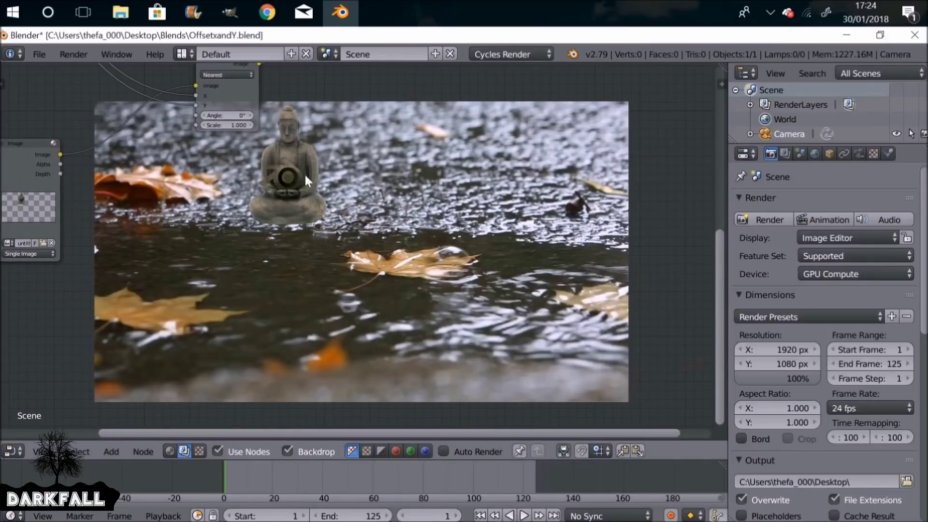
left_click_drag(237, 473, 253, 474)
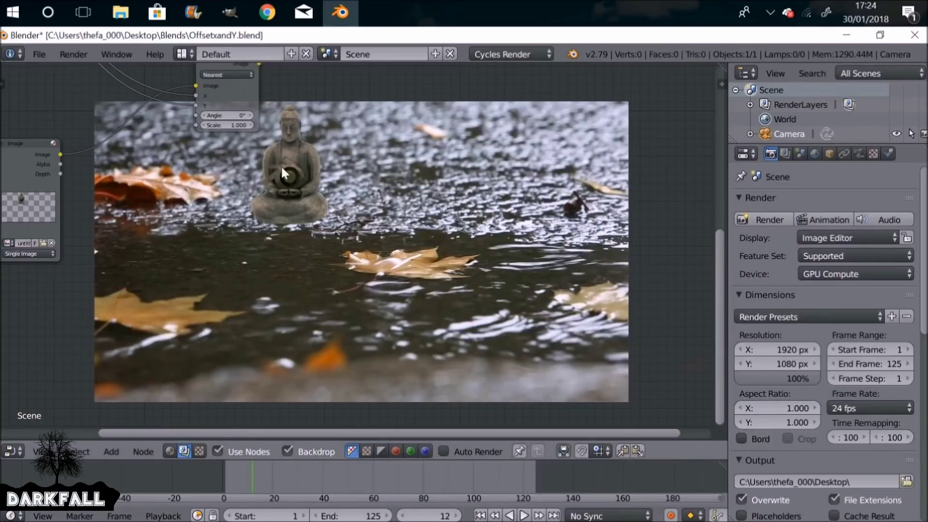
middle_click_drag(345, 193, 495, 321)
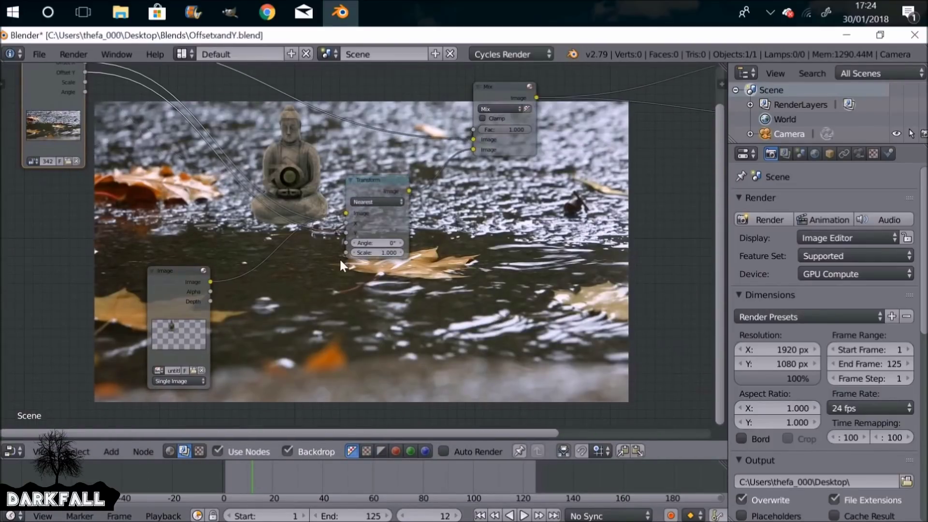
left_click(484, 514)
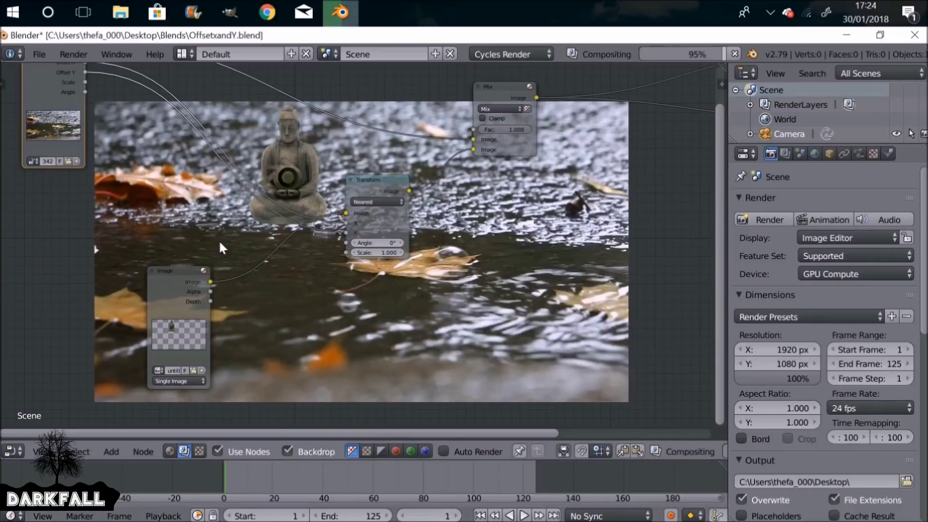
Step: Insert an Invert node on the link from Offset X to the Transform node and collapse it
middle_click_drag(190, 202, 235, 286)
key("shift+a")
mouse_move(190, 203)
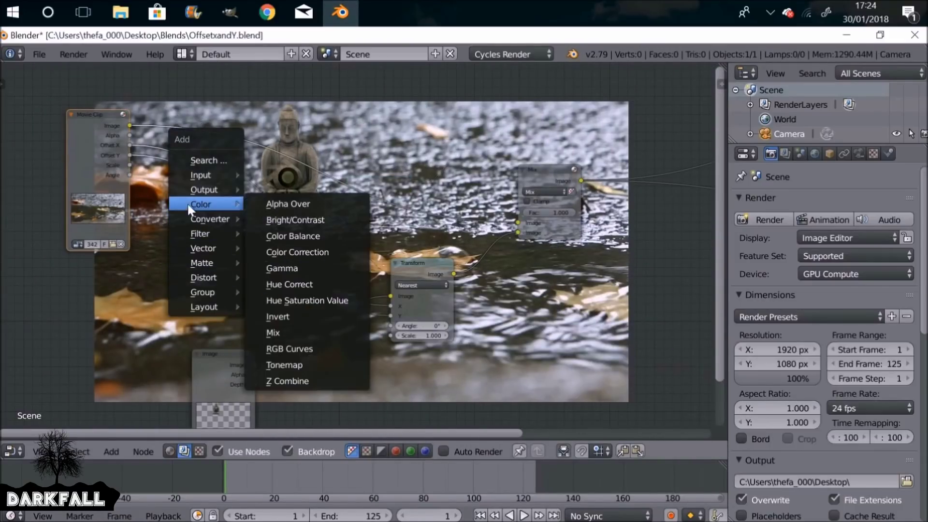
left_click(306, 313)
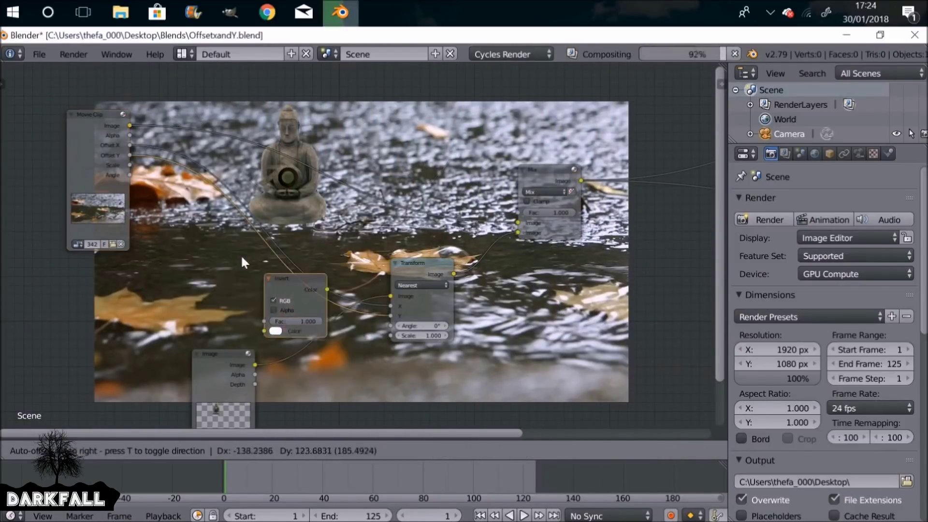
left_click(197, 154)
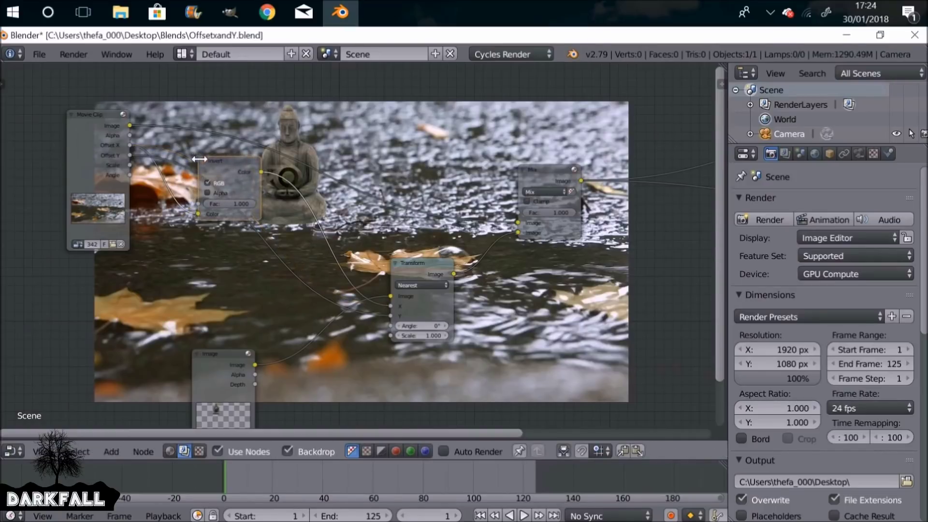
scroll(213, 171, "up", 2)
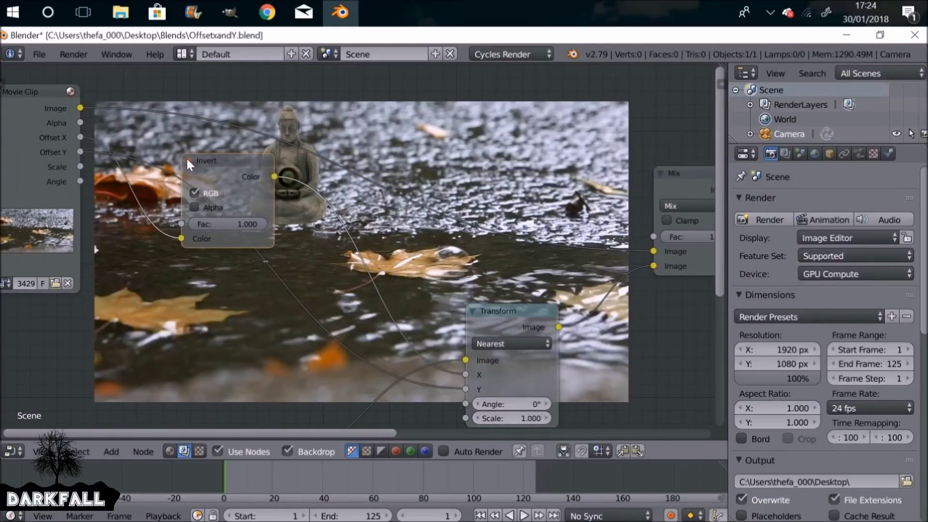
left_click(188, 159)
left_click_drag(190, 159, 213, 155)
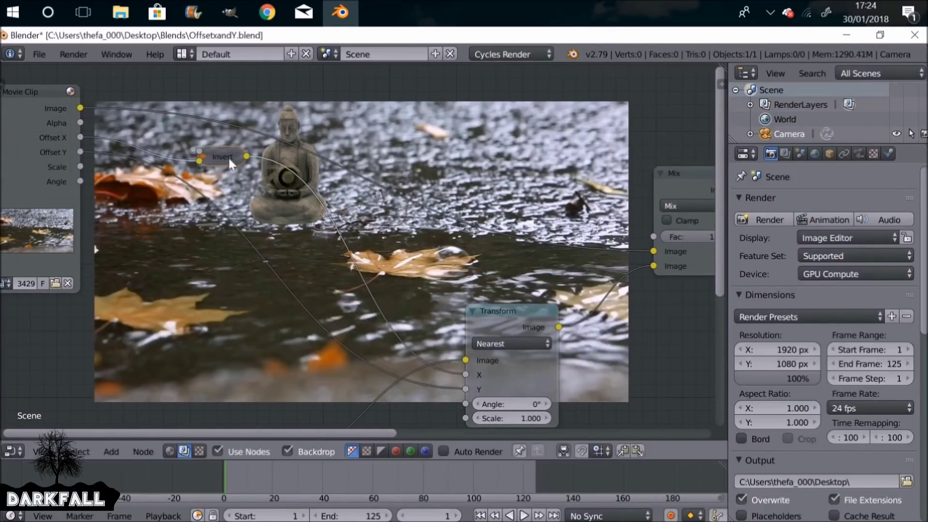
Step: Duplicate the collapsed Invert node onto the Offset Y link and place it just below the first one
key("shift+d")
left_click(248, 215)
left_click_drag(243, 218, 231, 182)
Step: Scrub the timeline to frame 78 to check how the statue follows the footage, then return to frame 1
middle_click_drag(288, 258, 264, 255)
left_click_drag(259, 469, 416, 478)
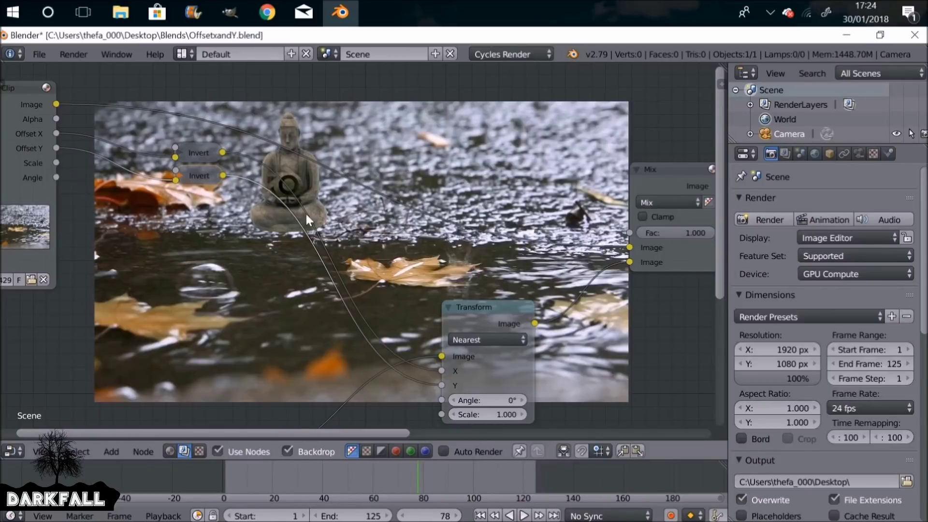
left_click(480, 516)
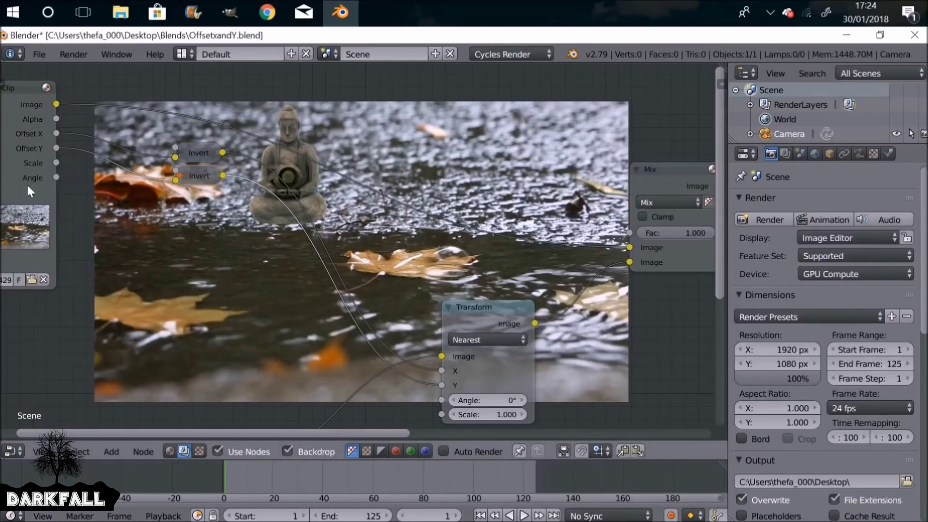
Step: Connect the Movie Clip node's Angle output to the Transform node's Angle input, preview up to frame 31, and return to frame 1
left_click_drag(56, 176, 445, 396)
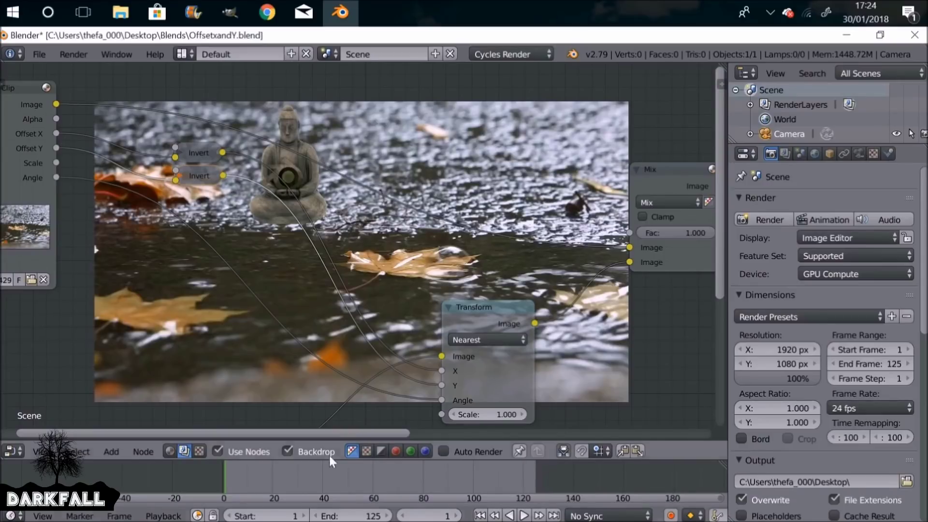
left_click(278, 471)
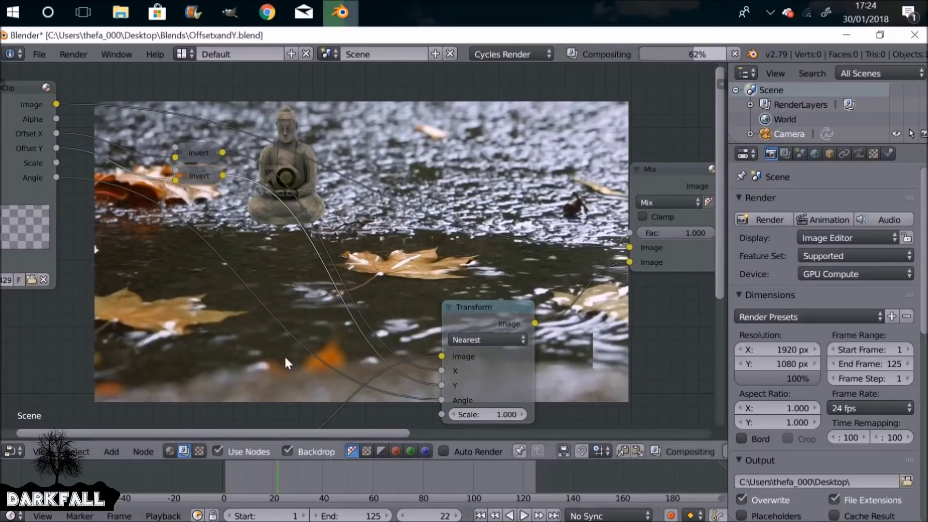
left_click(290, 479)
left_click(301, 480)
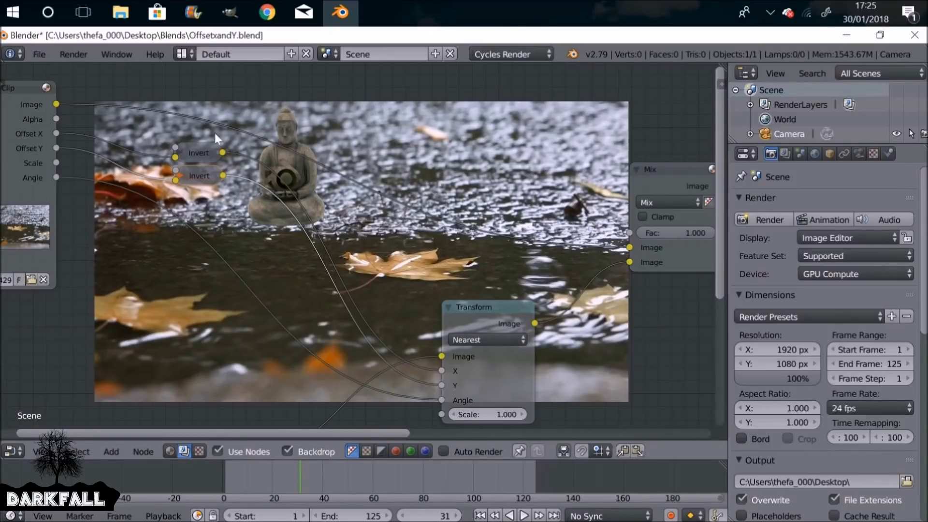
left_click(480, 515)
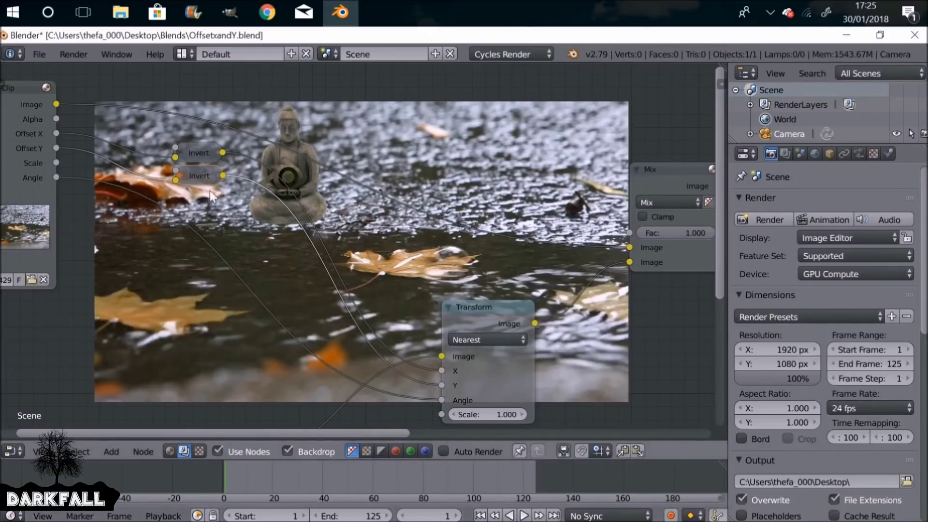
Step: Duplicate an Invert node onto the Angle link and line it up beneath the other two Invert nodes
left_click_drag(204, 177, 208, 183)
key("shift+d")
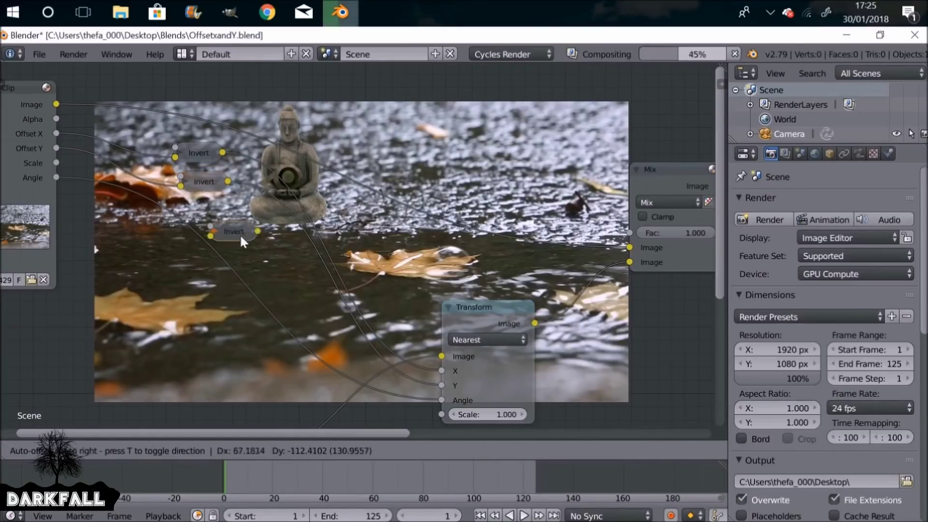
left_click(214, 245)
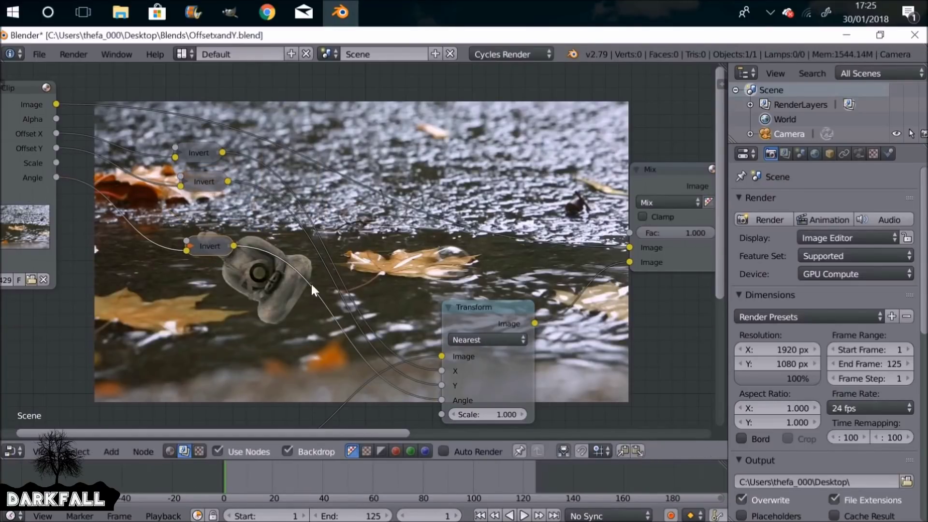
left_click_drag(208, 245, 202, 215)
Step: Reposition the Image node and insert a Rotate distort node on its link to the Transform node
middle_click_drag(249, 297, 241, 154)
left_click_drag(187, 321, 130, 217)
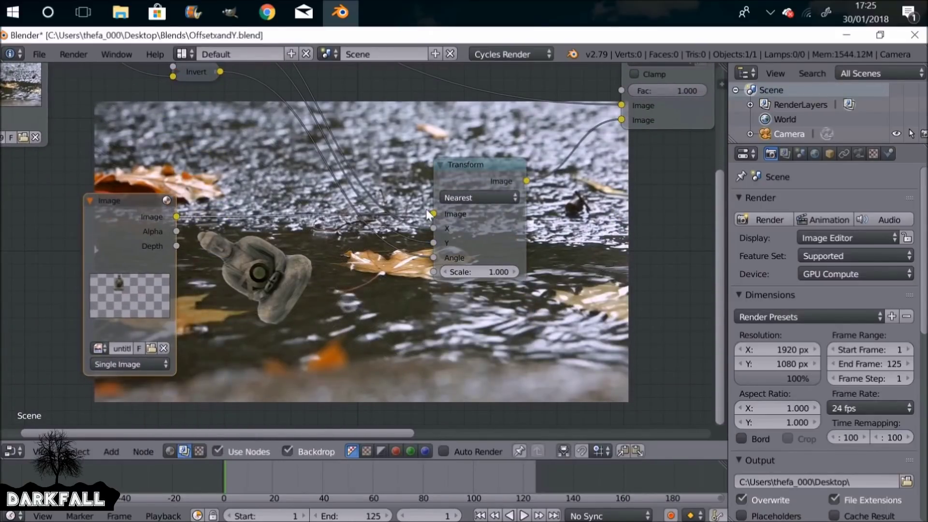
key("shift+a")
mouse_move(277, 279)
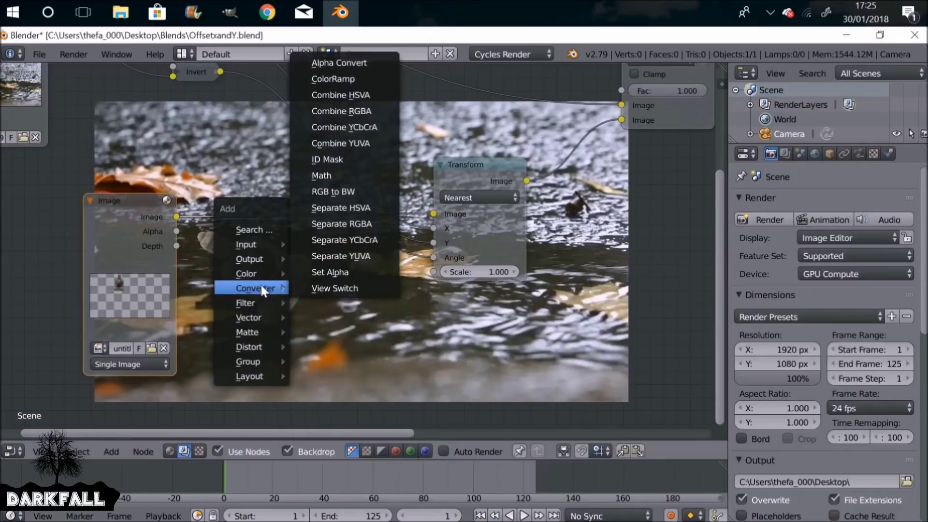
mouse_move(248, 343)
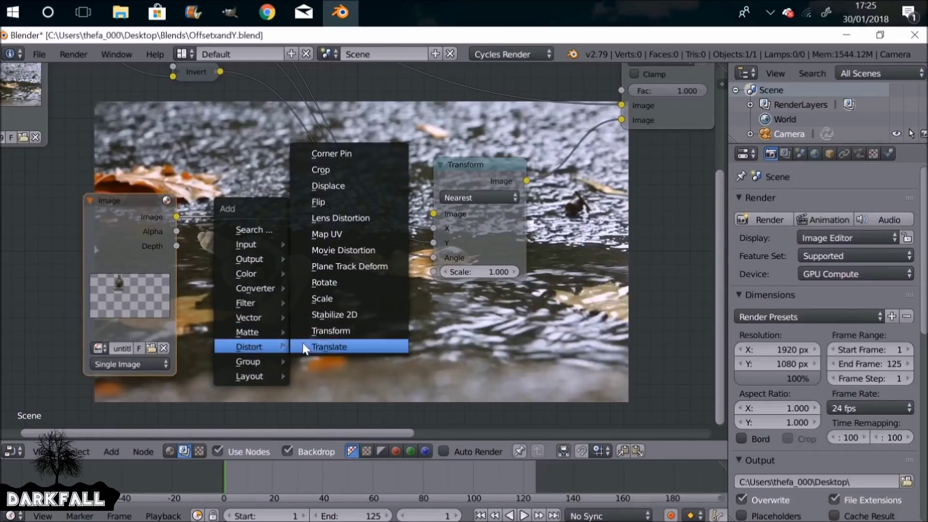
left_click(360, 282)
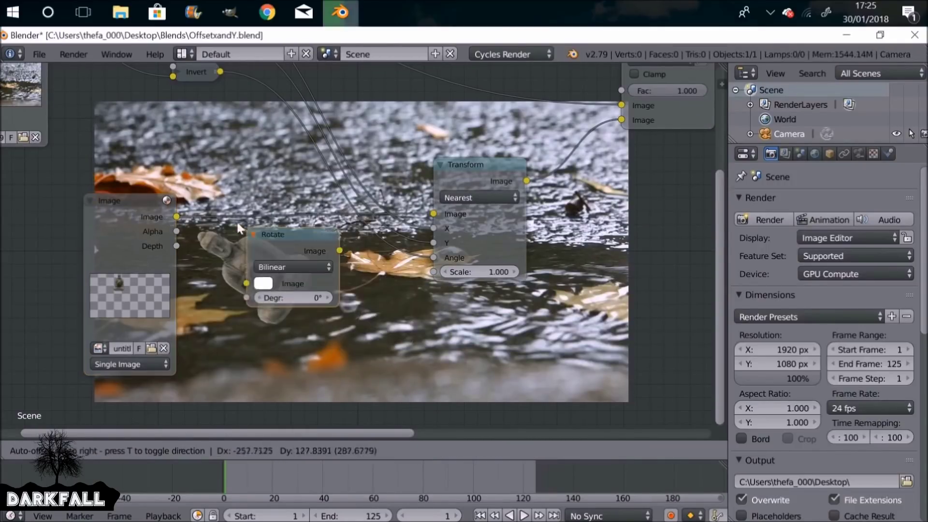
left_click(336, 324)
Step: Set the Rotate node's degrees to -58.3° to bring the tilted statue upright
middle_click_drag(337, 324, 188, 220)
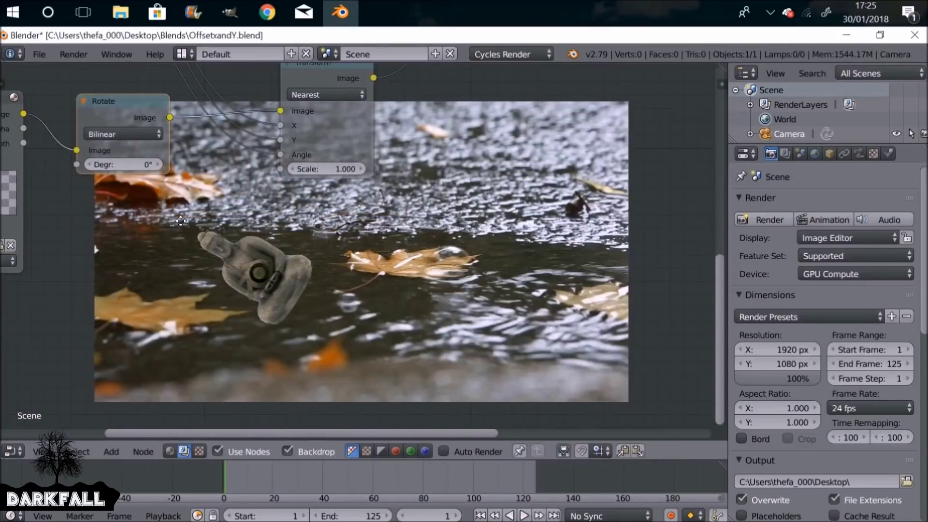
left_click_drag(117, 166, 1, 167)
left_click_drag(122, 165, 120, 164)
Step: Move the Image node farther from the Rotate node and save the blend file over the existing one
middle_click_drag(445, 217, 422, 314)
scroll(366, 256, "down", 5)
middle_click_drag(366, 256, 362, 327)
left_click_drag(51, 288, 17, 292)
middle_click_drag(401, 261, 359, 334)
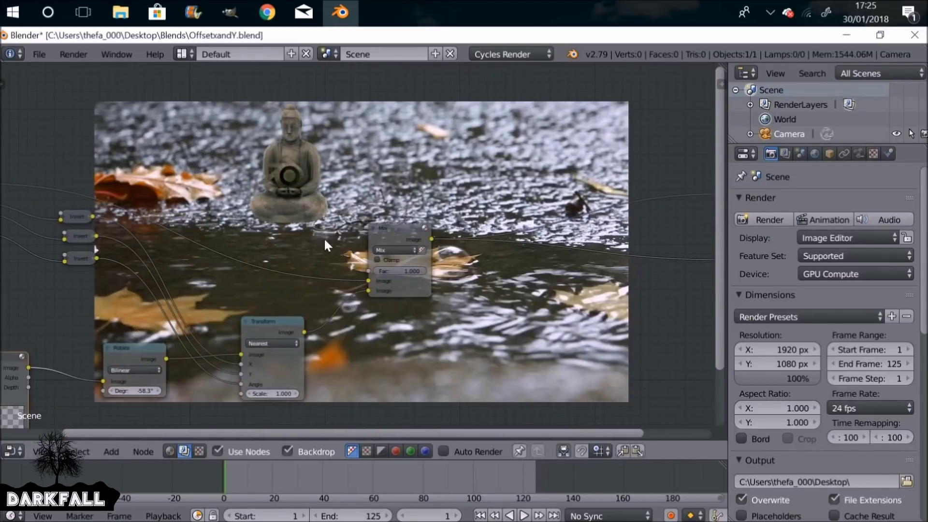
key("ctrl+s")
left_click(308, 179)
middle_click_drag(308, 179, 346, 159)
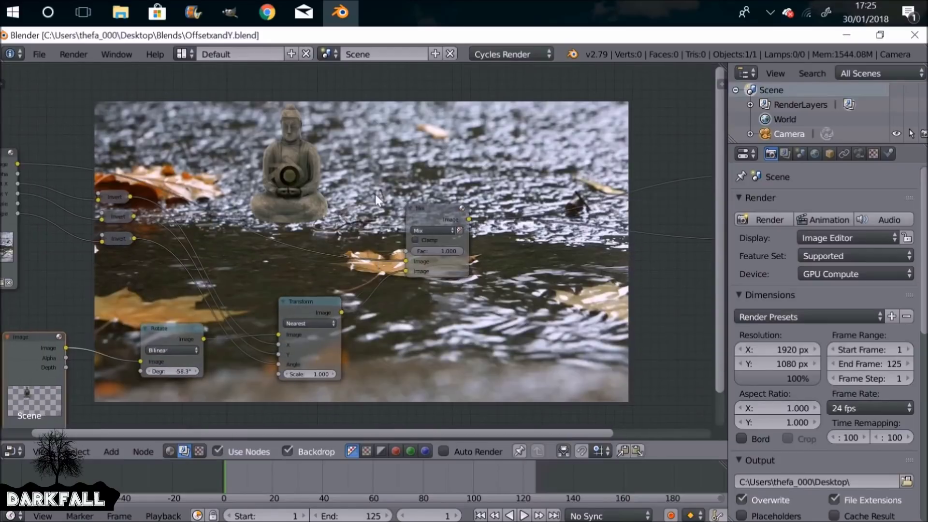
Step: Scrub the timeline to frame 69 to check the rotated statue's tracking and look over the node layout
left_click_drag(263, 480, 393, 479)
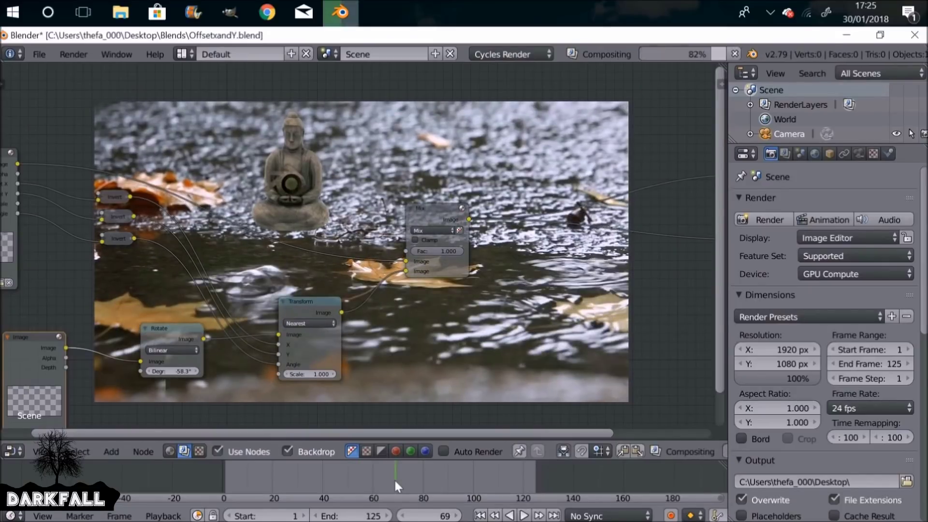
middle_click_drag(376, 289, 321, 338)
scroll(321, 338, "down", 1)
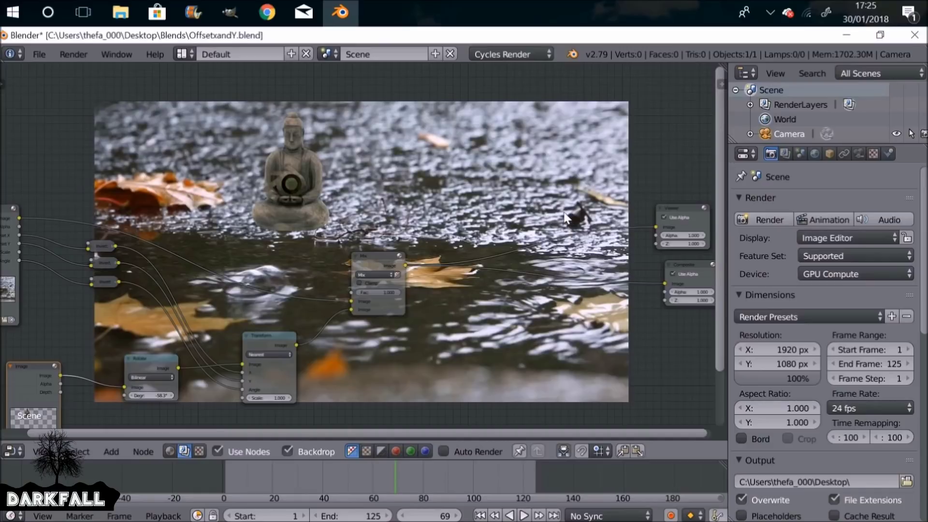
left_click(13, 451)
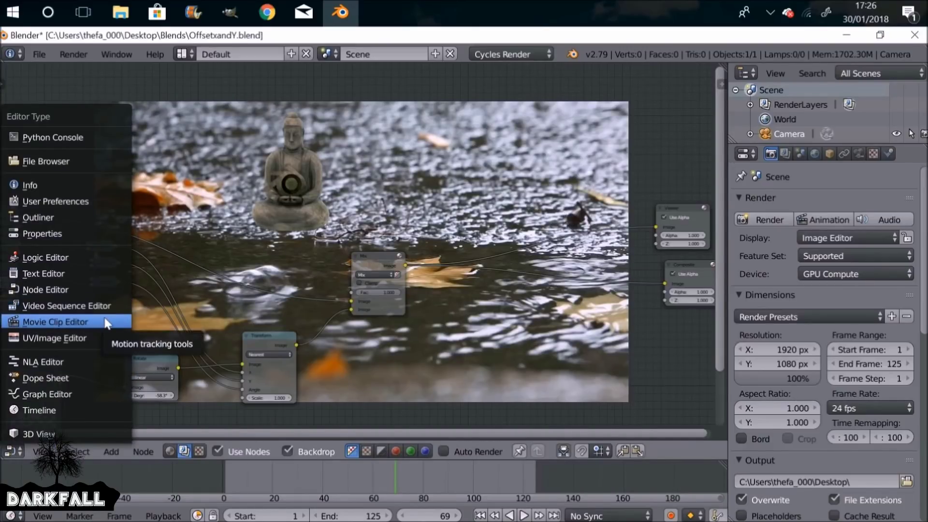
Step: Move the Image node farther from the Rotate node and insert an RGB Curves node on the link between them
middle_click_drag(384, 367, 416, 285)
scroll(195, 231, "down", 5)
left_click_drag(129, 193, 27, 173)
middle_click_drag(436, 211, 277, 172)
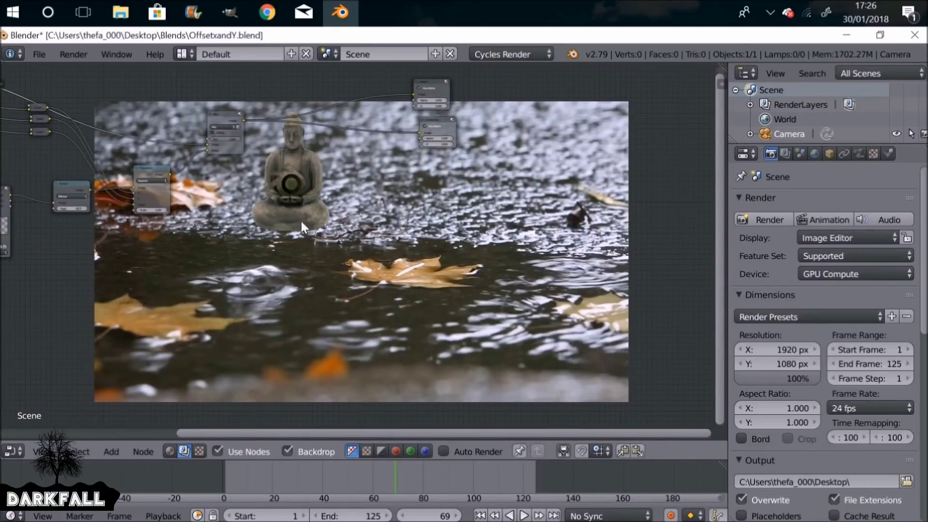
key("Home")
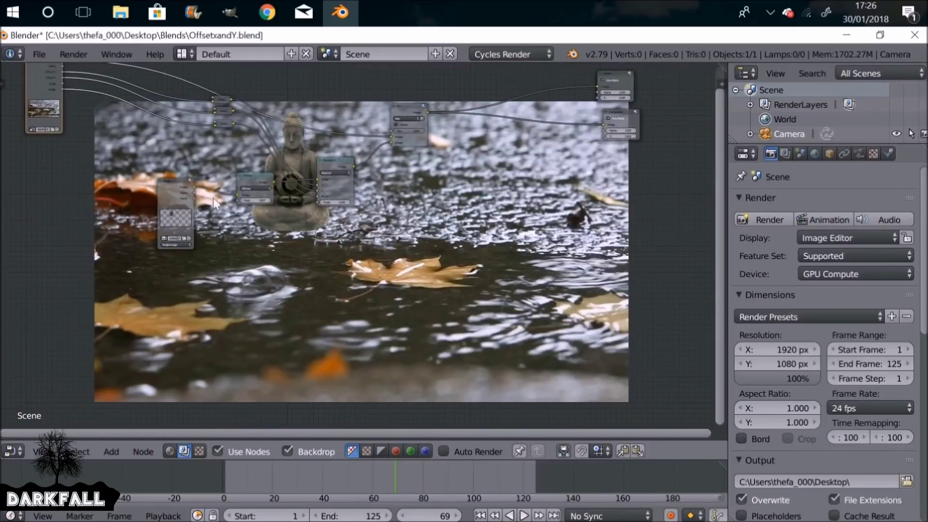
key("shift+a")
mouse_move(189, 249)
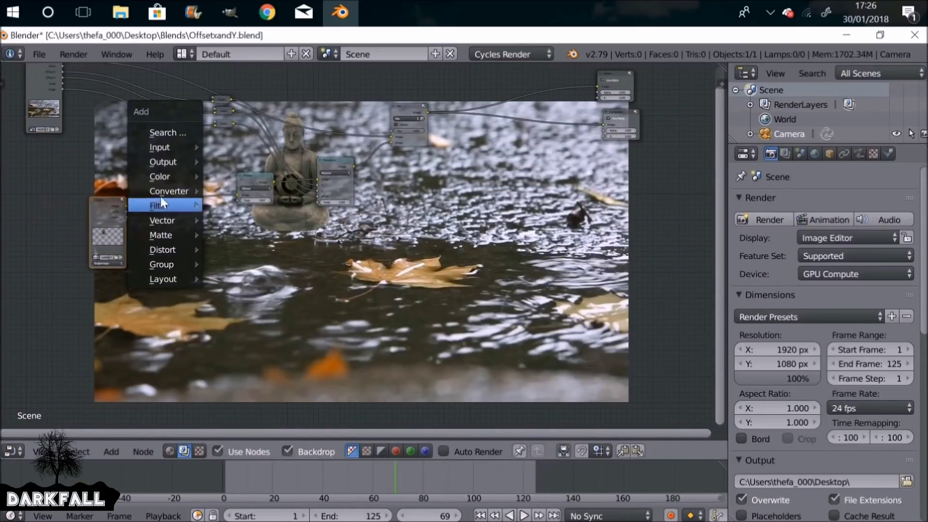
mouse_move(161, 176)
left_click(269, 321)
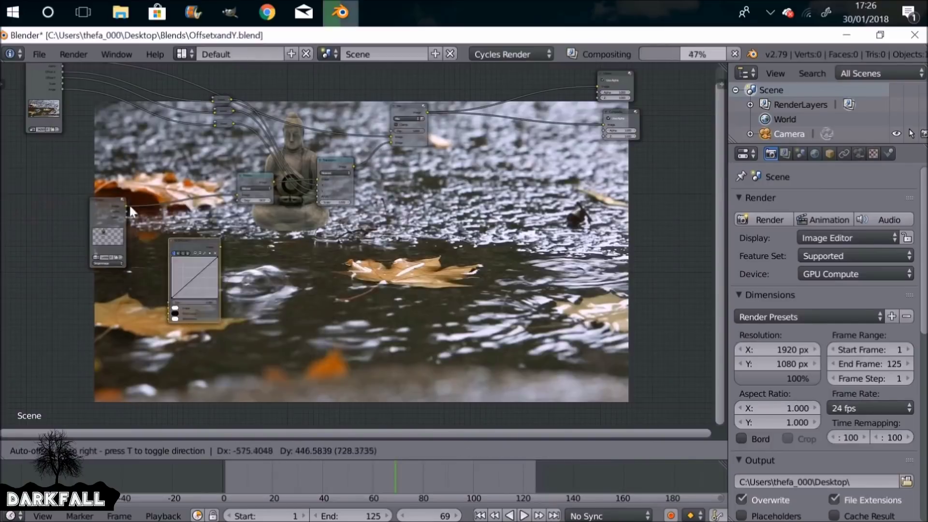
left_click(141, 178)
middle_click_drag(140, 179, 317, 218)
scroll(317, 218, "up", 3)
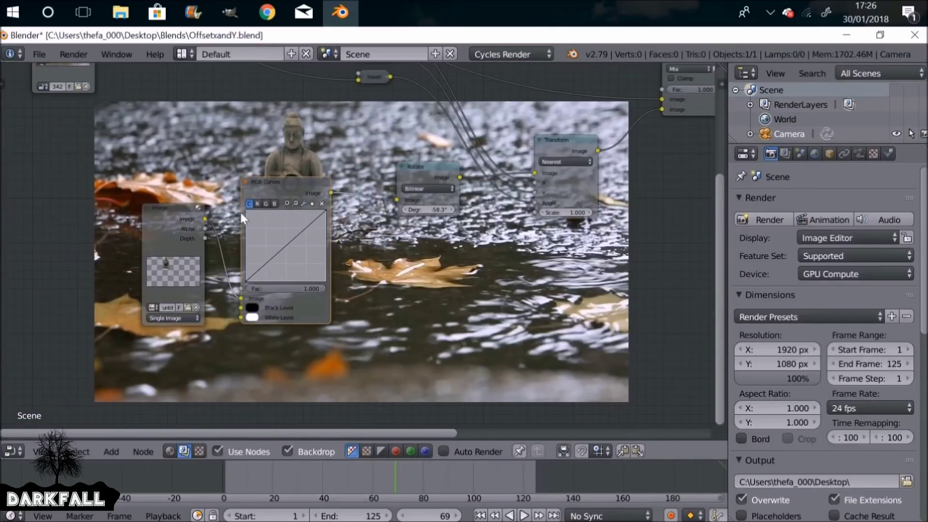
Step: Space out the Image and RGB Curves nodes and shape the statue's curve with three points, the lowest at X 0.17778, Y 0.17917
left_click_drag(163, 228, 63, 228)
left_click_drag(252, 185, 170, 194)
mouse_move(207, 252)
left_mouse_down()
mouse_move(222, 242)
mouse_move(203, 255)
left_mouse_up()
left_click(219, 241)
left_click(178, 277)
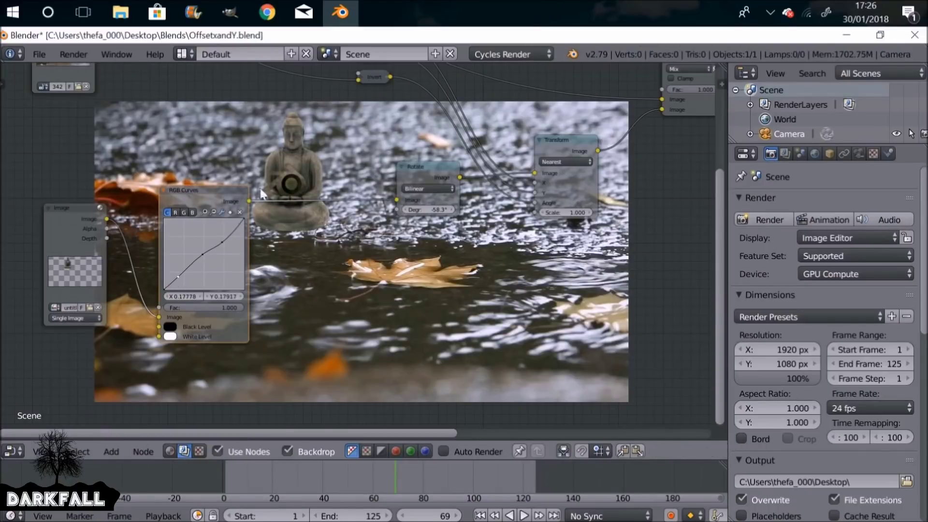
Step: Insert an RGB Curves node on the Movie Clip's image link with curve points at X 0.58889, Y 0.72083 and X 0.27407, Y 0.28333
middle_click_drag(259, 187, 311, 328)
key("shift+a")
mouse_move(193, 129)
left_click(290, 257)
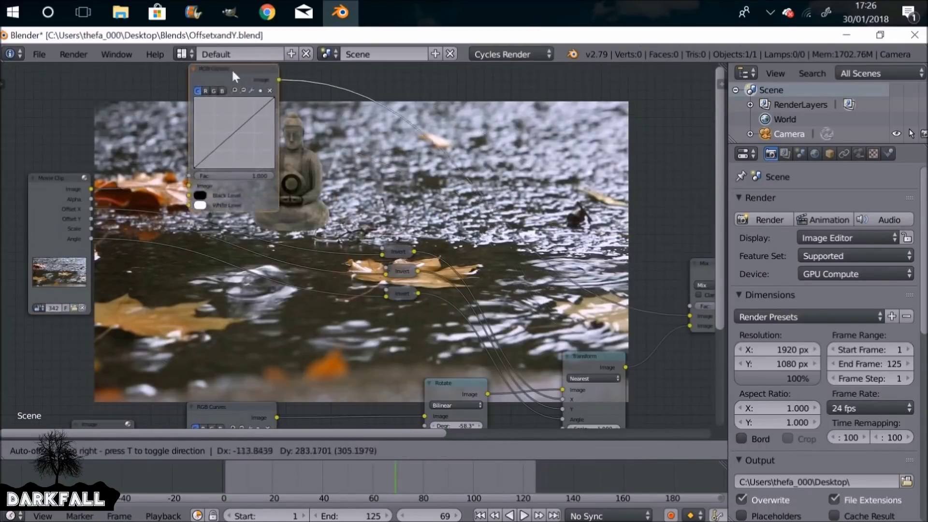
left_click(187, 154)
left_click(187, 159)
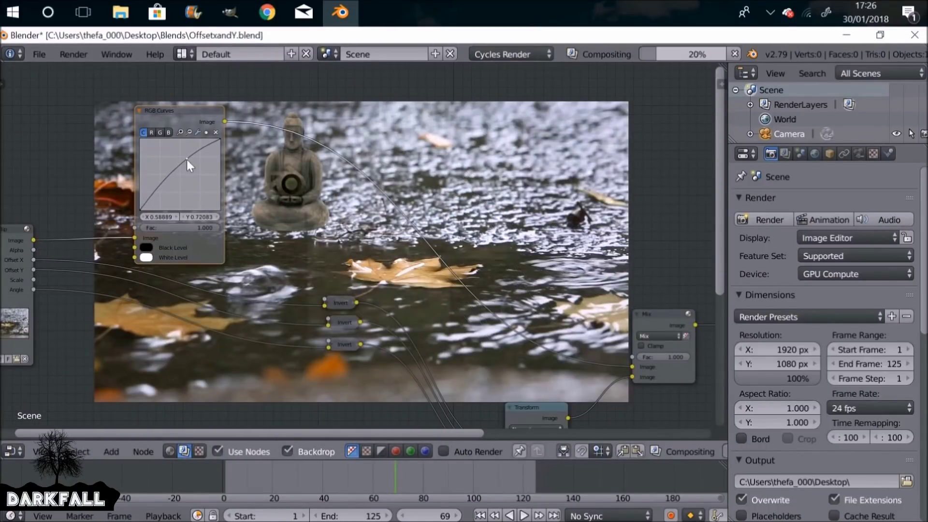
left_click_drag(160, 189, 161, 190)
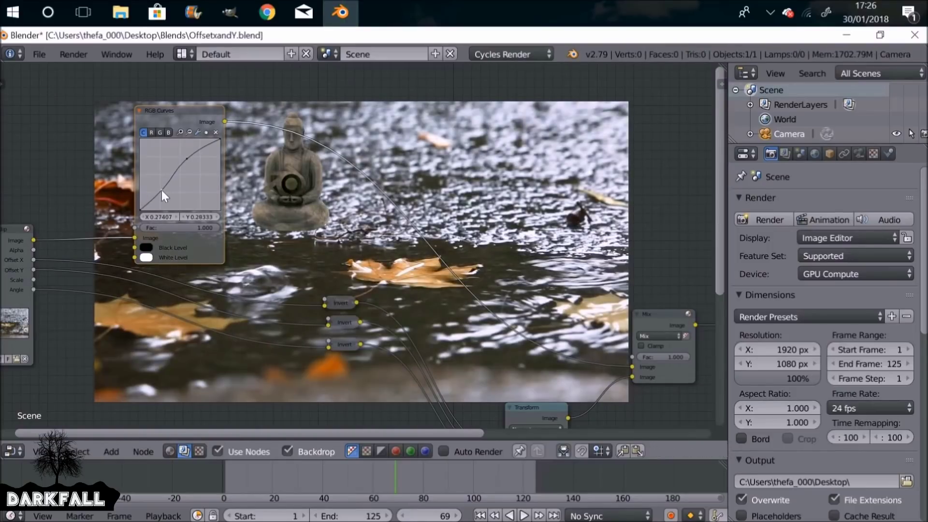
Step: Move the Viewer and Composite nodes farther from the Mix node to make room for another node
middle_click_drag(369, 179, 193, 223)
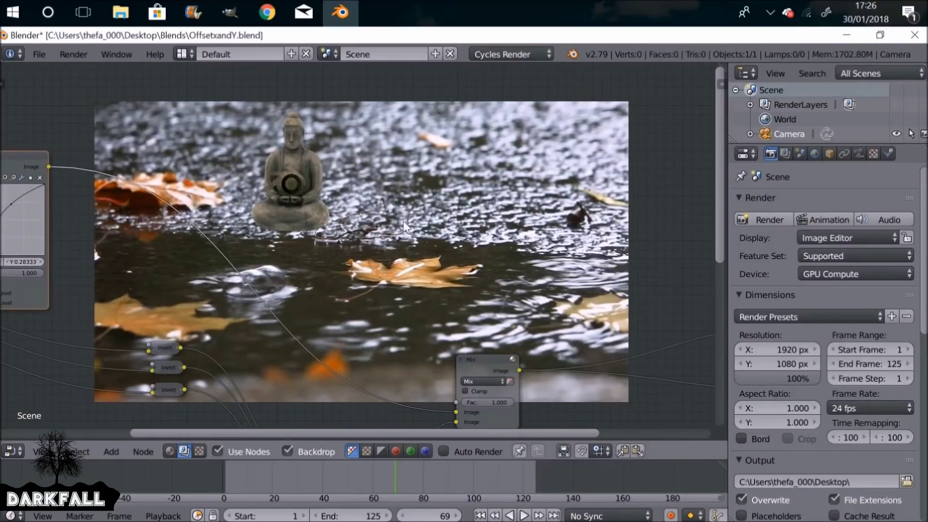
scroll(391, 166, "down", 2)
middle_click_drag(360, 239, 281, 230)
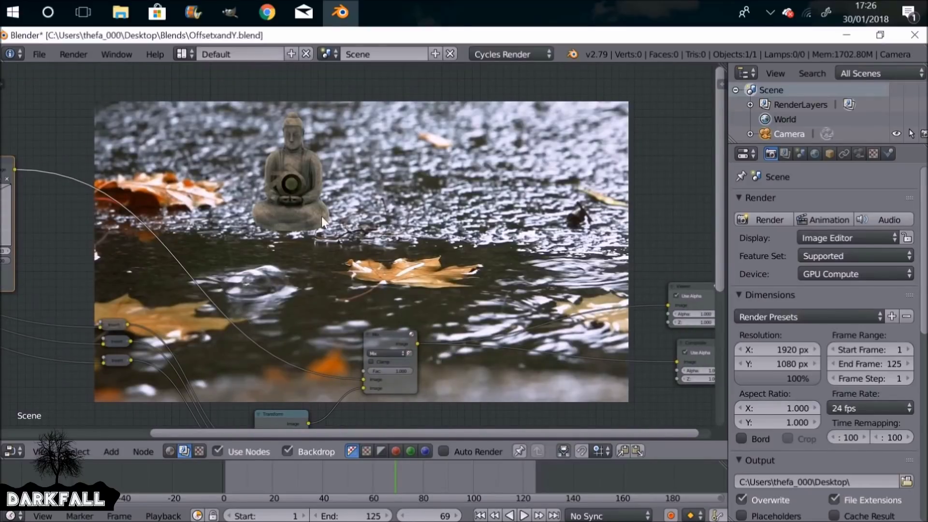
middle_click_drag(369, 311, 286, 244)
mouse_move(431, 384)
middle_mouse_down()
mouse_move(331, 306)
mouse_move(331, 285)
mouse_move(266, 318)
middle_mouse_up()
left_click_drag(472, 152, 552, 153)
left_click_drag(480, 211, 588, 210)
Step: Insert a second Mix node between the existing Mix node and the Viewer and Composite outputs
middle_click_drag(290, 268, 393, 206)
key("shift+a")
mouse_move(310, 230)
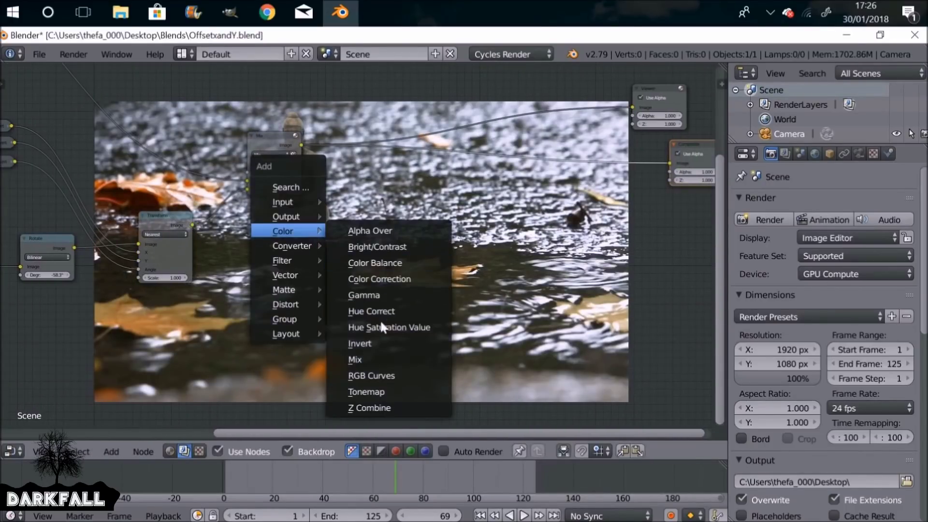
left_click(370, 360)
left_click(408, 137)
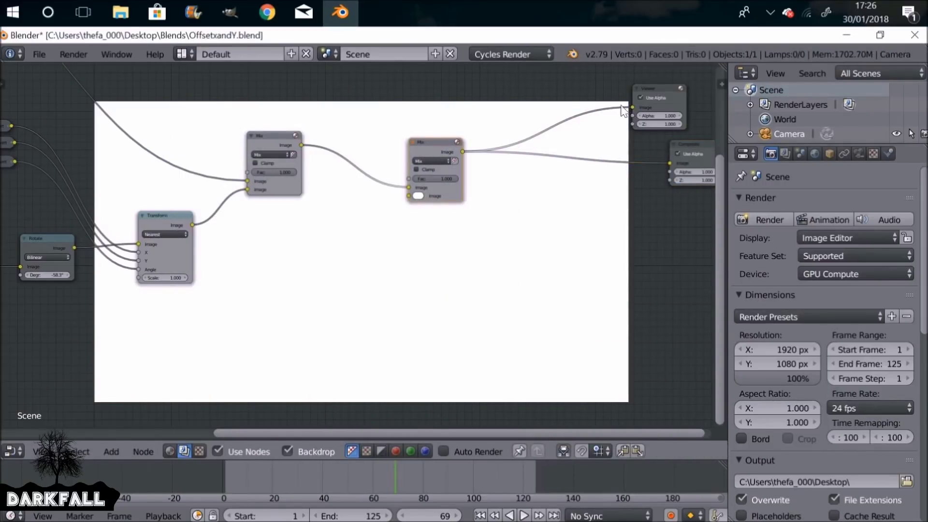
mouse_move(434, 144)
left_mouse_down()
mouse_move(449, 124)
mouse_move(439, 128)
left_mouse_up()
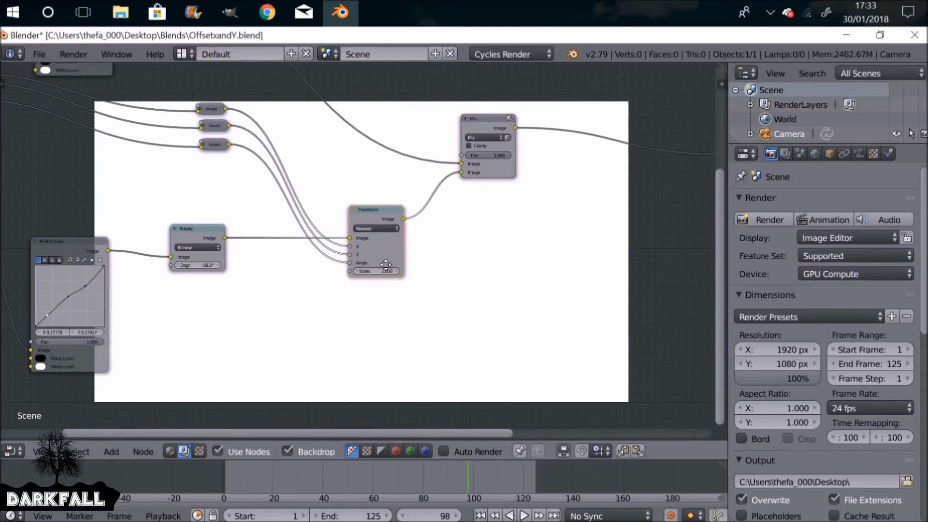
Step: Duplicate the Transform node below the original and link the three Invert outputs to the copy's X, Y and Angle inputs
left_click_drag(371, 207, 371, 203)
key("shift+d")
left_click_drag(384, 267, 372, 284)
left_click_drag(226, 111, 350, 322)
left_click_drag(229, 127, 356, 328)
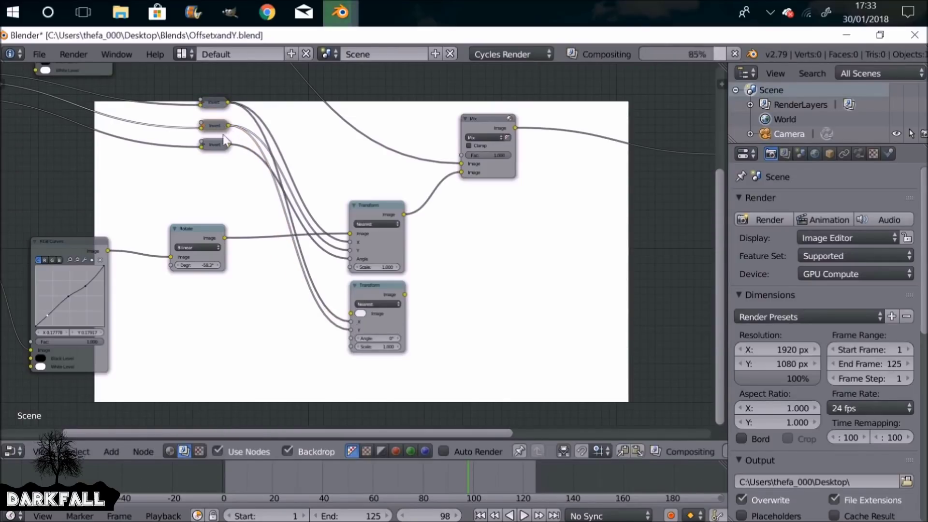
left_click_drag(228, 144, 354, 340)
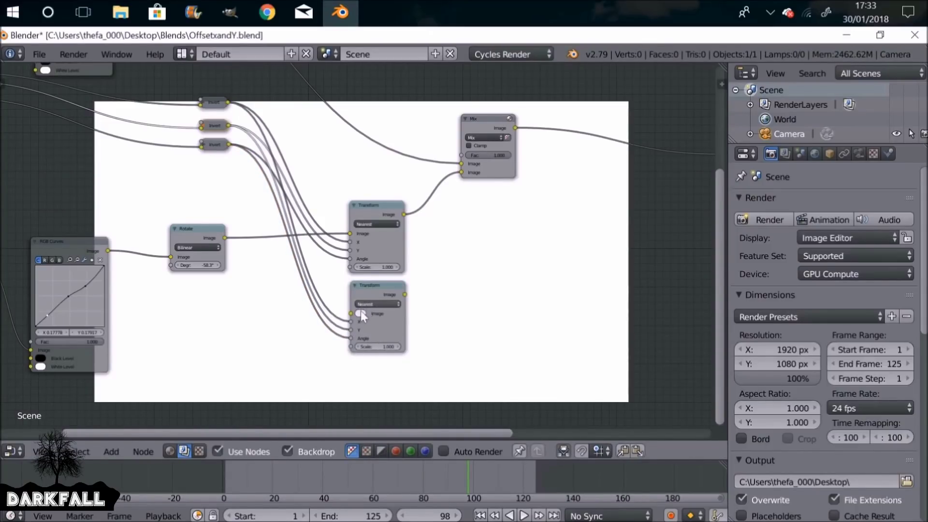
Step: Link the statue's RGB Curves output to the duplicate Transform's Image input and insert a copy of the Rotate node on that link
left_click_drag(109, 251, 324, 320)
left_click_drag(347, 312, 350, 310)
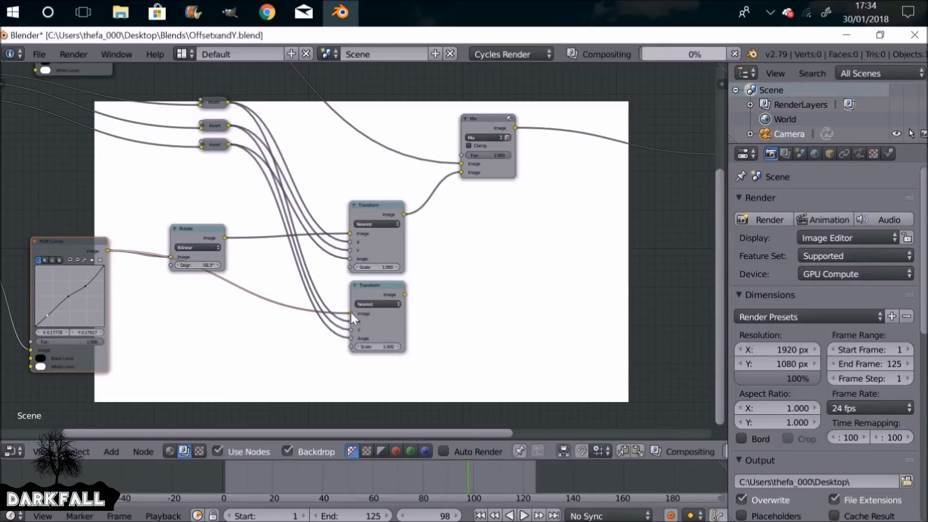
middle_click_drag(283, 283, 281, 247)
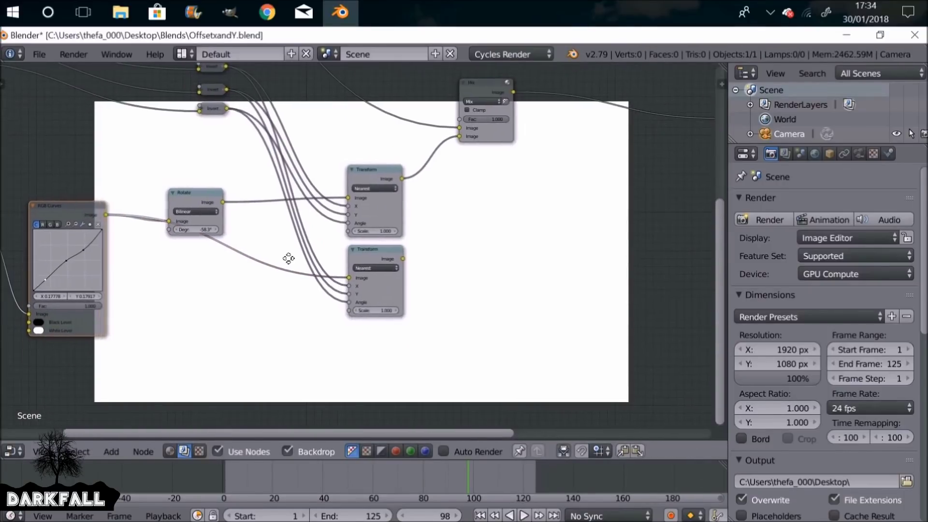
left_click_drag(209, 198, 208, 190)
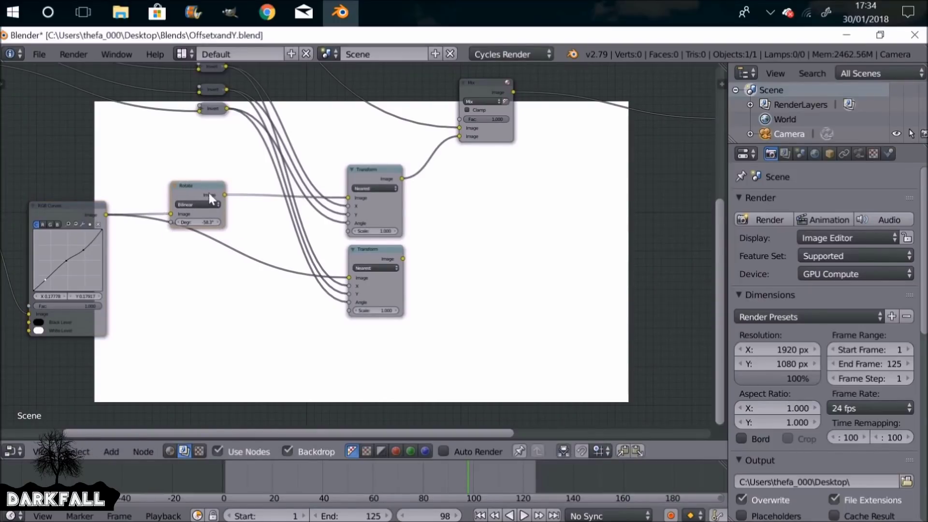
key("shift+d")
left_click(231, 237)
left_click_drag(223, 241, 202, 251)
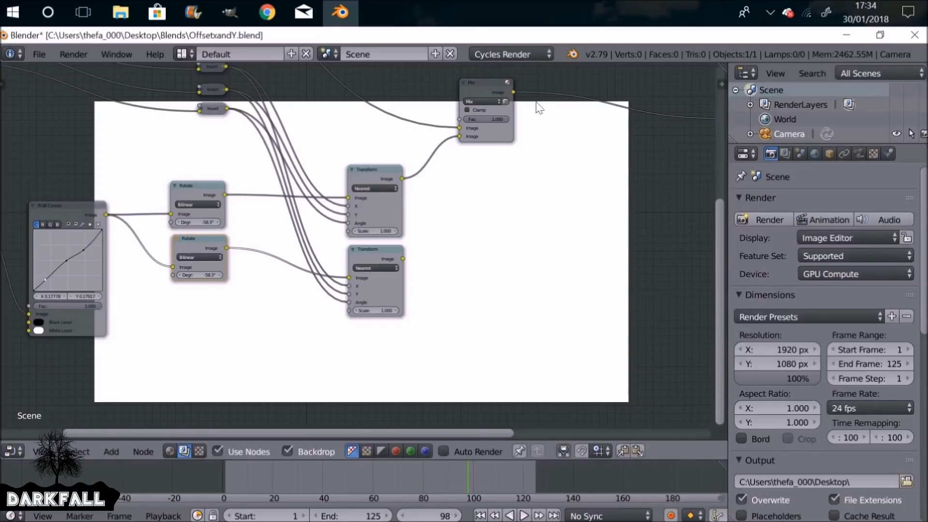
Step: Preview both Mix nodes in turn and connect the duplicate Transform's output to the second Mix node's lower Image input
left_click(490, 83, "ctrl+shift")
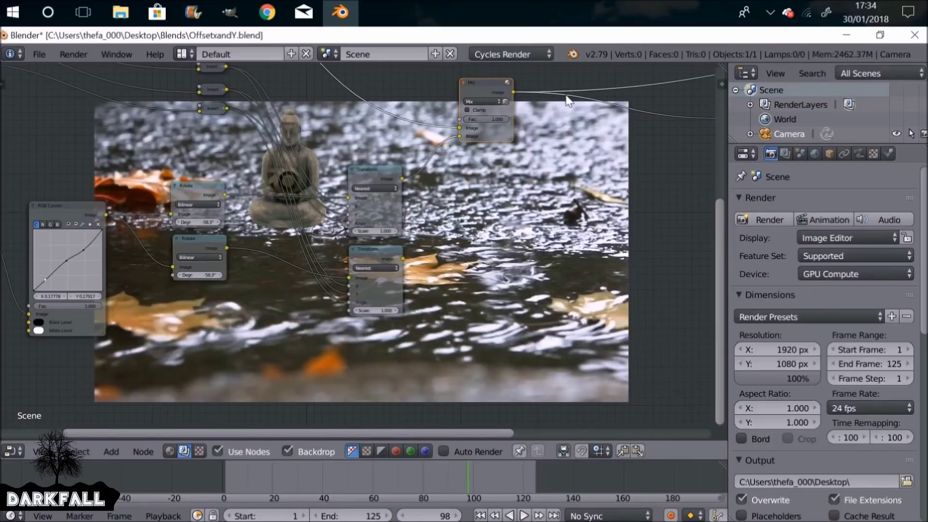
middle_click_drag(568, 100, 397, 220)
left_click(575, 190, "ctrl+shift")
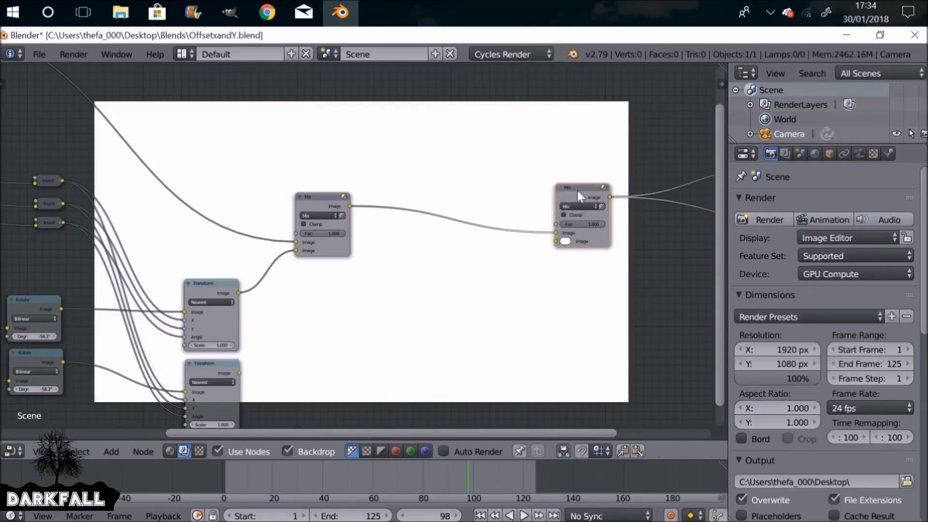
scroll(349, 252, "down", 1)
middle_click_drag(349, 252, 358, 200)
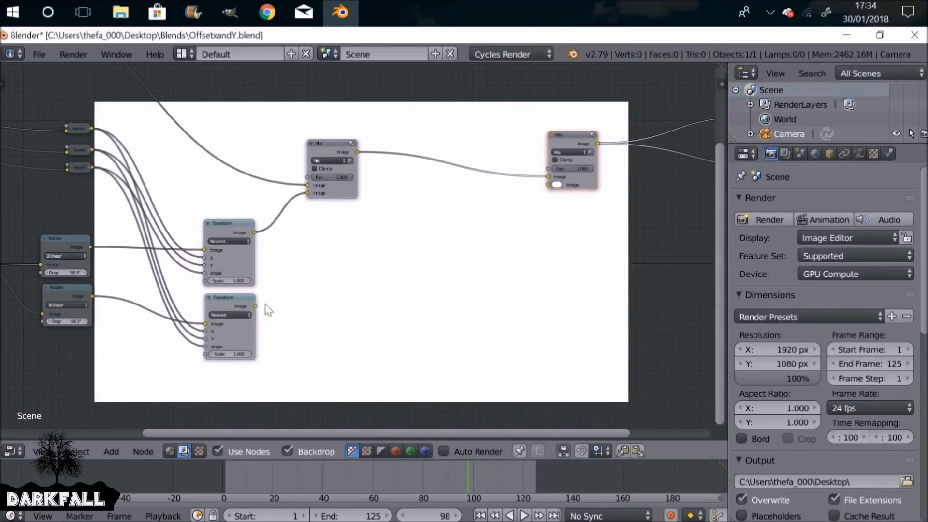
left_click_drag(255, 307, 556, 185)
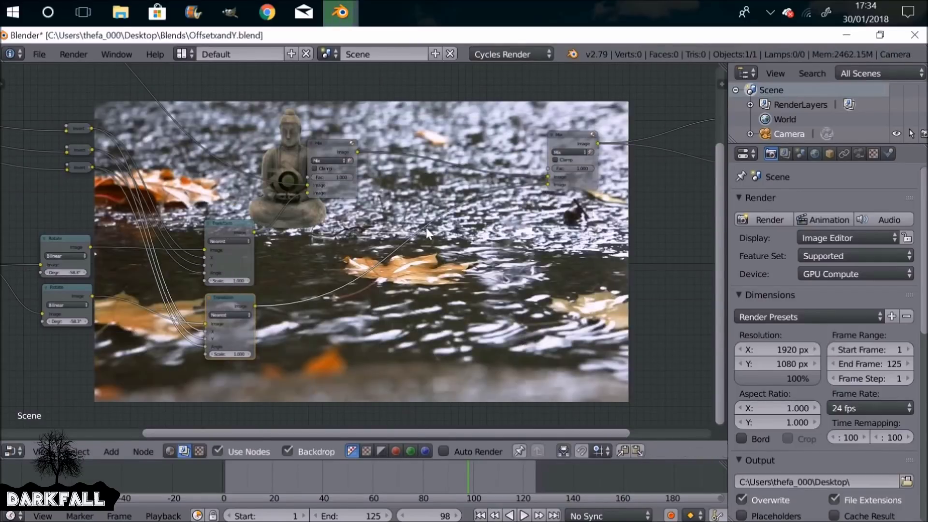
Step: Add a Flip distort node and insert it between the statue's RGB Curves node and the duplicate Rotate node
middle_click_drag(359, 257, 432, 180)
middle_click_drag(184, 213, 295, 215)
scroll(330, 182, "up", 2)
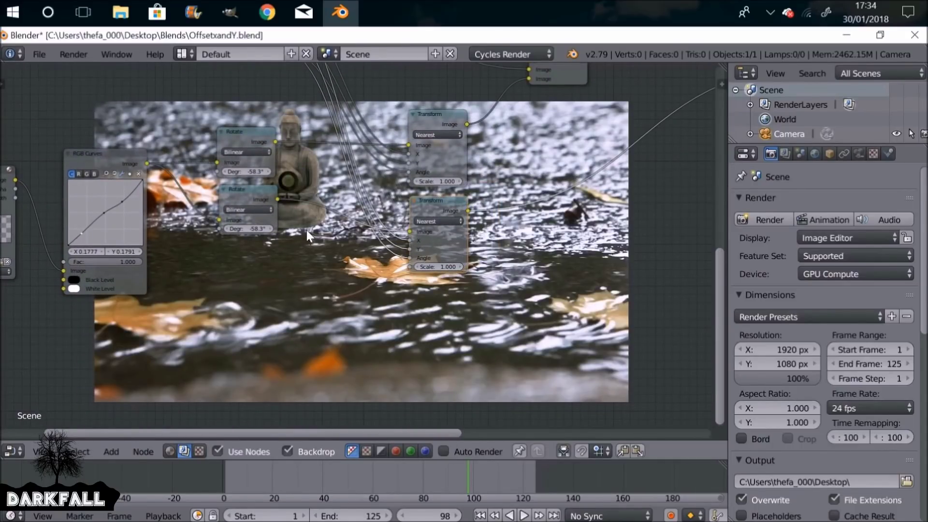
key("shift+a")
mouse_move(306, 230)
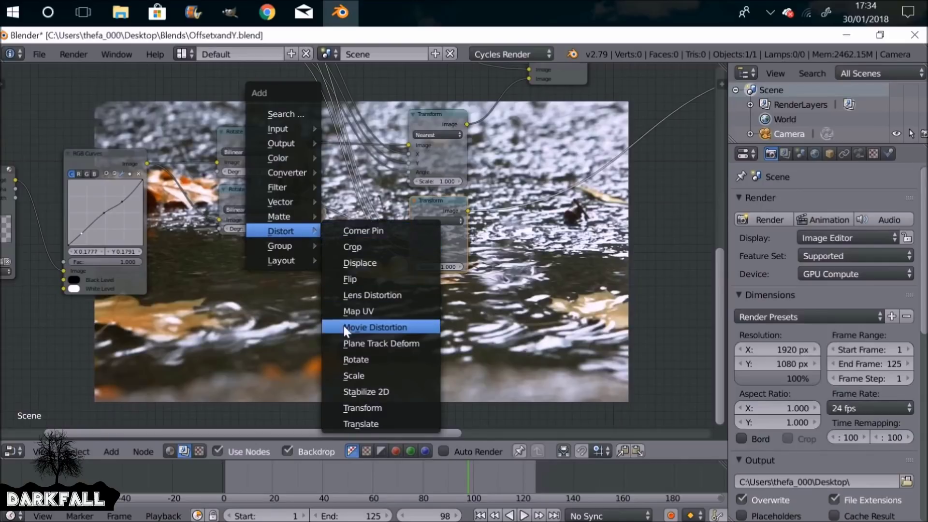
left_click(347, 278)
left_click(213, 264)
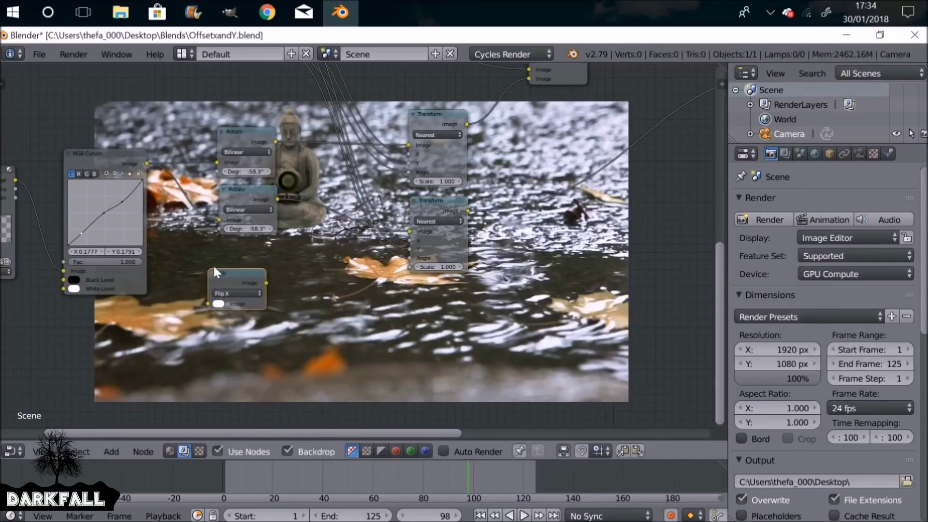
scroll(212, 264, "up", 2)
mouse_move(284, 178)
left_mouse_down()
mouse_move(280, 192)
mouse_move(289, 193)
left_mouse_up()
left_click_drag(258, 297, 185, 190)
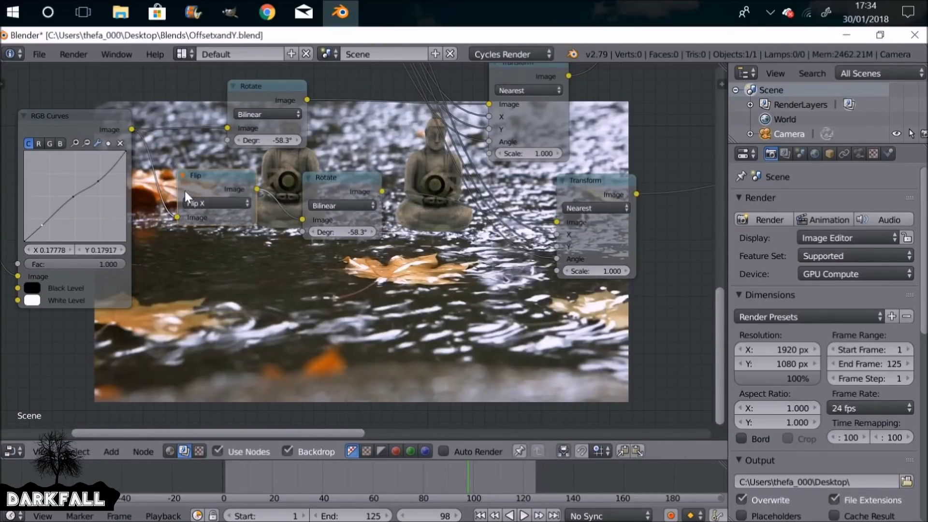
Step: Set the Flip node's axis to Flip Y to turn the second statue upside down
left_click(219, 203)
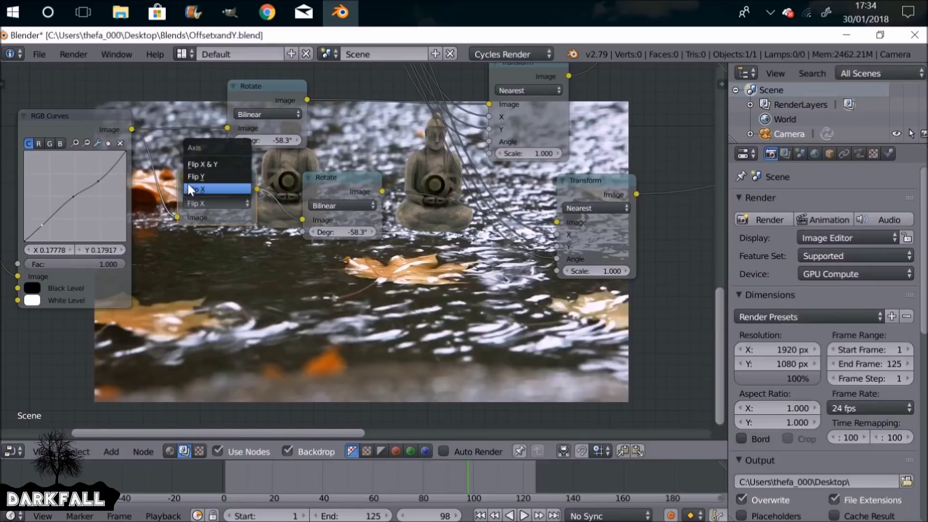
left_click(220, 176)
middle_click_drag(219, 175, 99, 95)
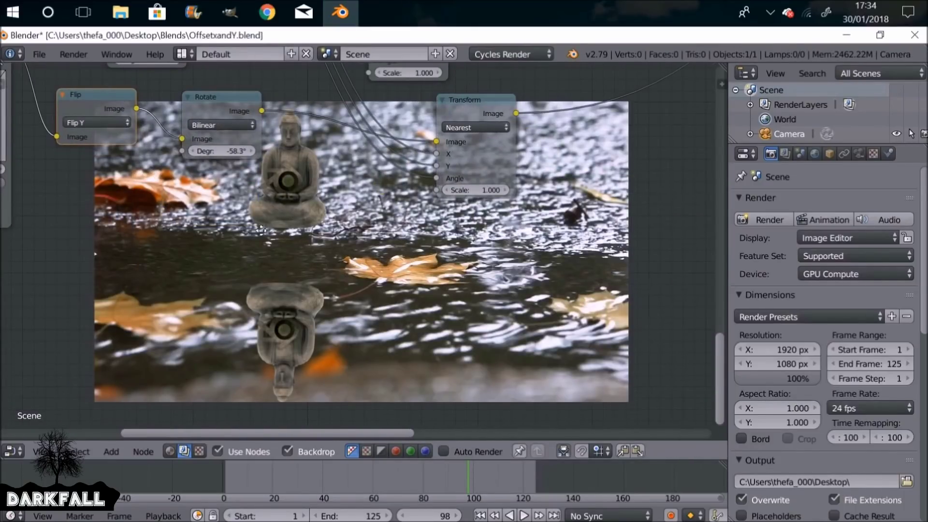
Step: Move the duplicate Rotate node closer to the Flip node and insert a Translate node between it and the duplicate Transform
middle_click_drag(204, 84, 216, 137)
left_click_drag(223, 152, 195, 149)
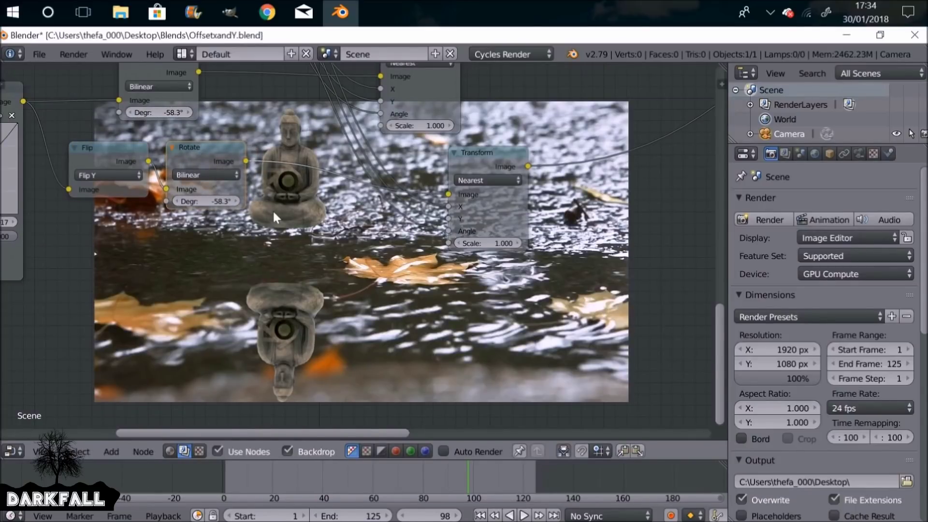
key("shift+a")
mouse_move(274, 214)
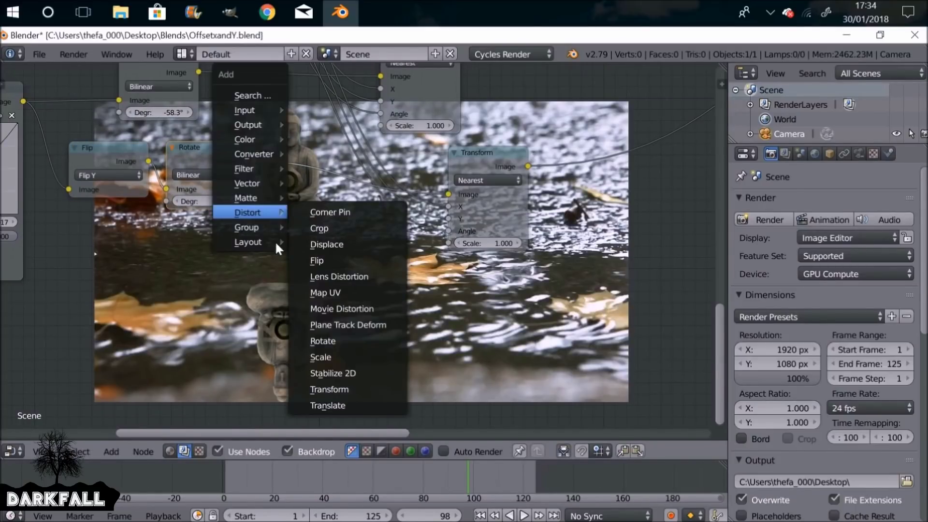
left_click(324, 405)
left_click(309, 150)
left_click_drag(315, 144, 277, 140)
middle_click_drag(313, 176, 265, 142)
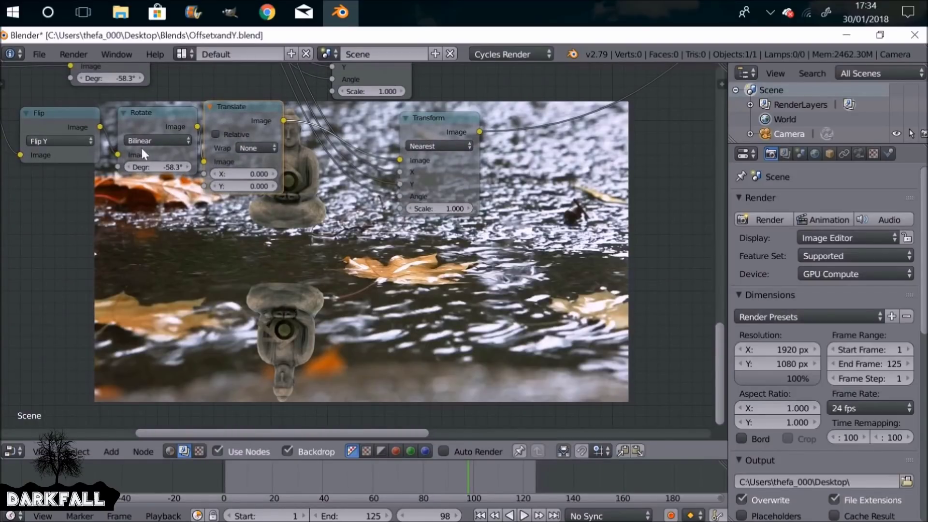
Step: Set the Translate node to X 192.4 and Y 110.8 to align the flipped statue under the upright one's base
middle_click_drag(268, 252, 255, 282)
scroll(254, 282, "up", 1)
left_click_drag(215, 200, 250, 212)
left_click_drag(215, 199, 241, 211)
mouse_move(227, 199)
left_mouse_down()
mouse_move(208, 199)
mouse_move(232, 211)
mouse_move(233, 200)
left_mouse_up()
middle_click_drag(375, 345, 282, 259)
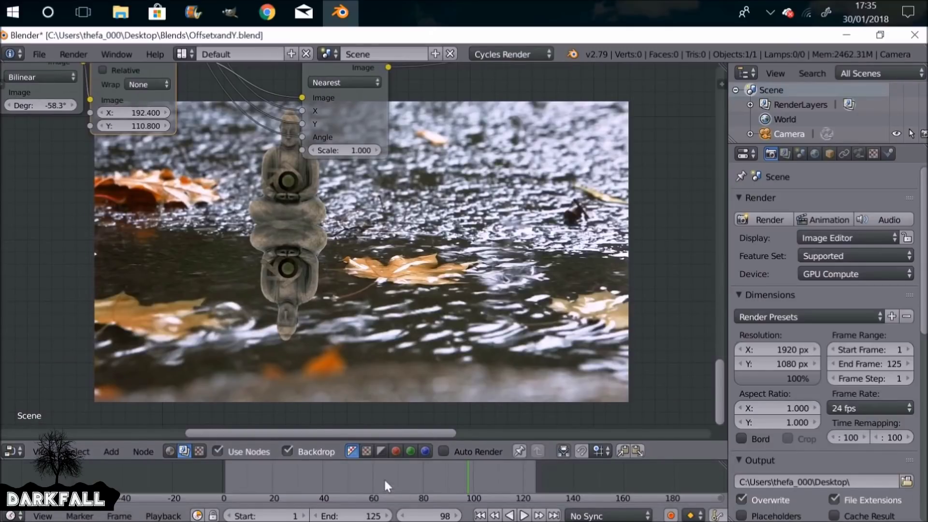
Step: Go to frame 51 and lower the factor of the Mix node combining the flipped statue to about 0.267
left_click_drag(384, 478, 349, 477)
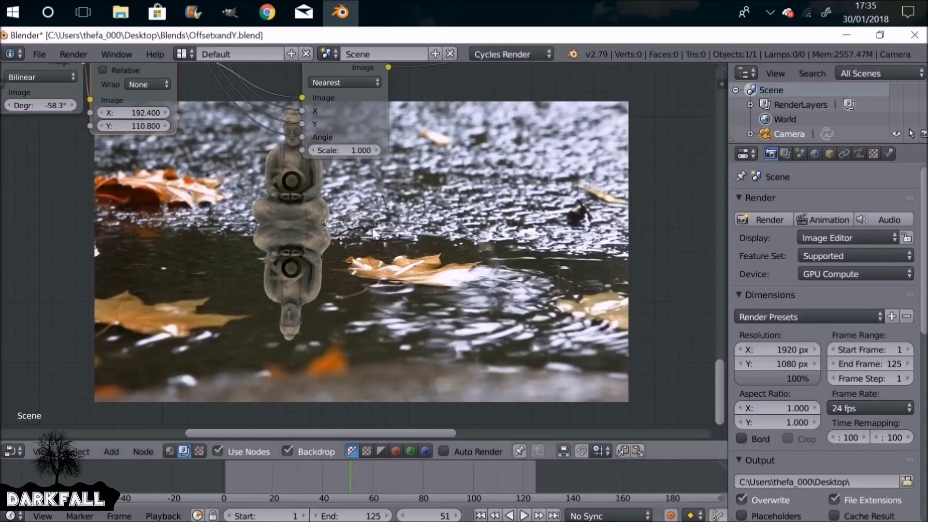
middle_click_drag(355, 126, 238, 280)
scroll(340, 218, "down", 7)
middle_click_drag(488, 194, 322, 231)
scroll(322, 231, "up", 2)
left_click_drag(327, 144, 215, 173)
scroll(244, 186, "up", 1)
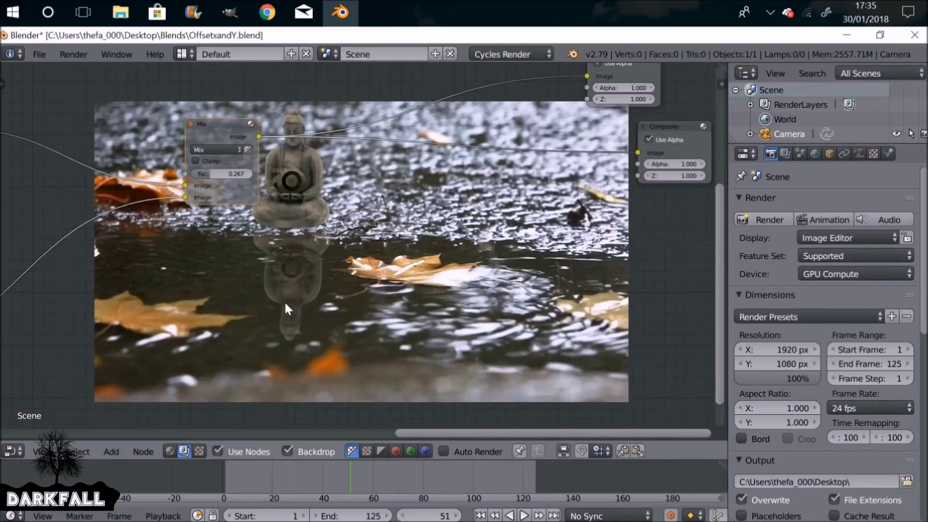
Step: Add a Blur filter node and insert it between the flipped statue's Transform node and the Mix node
middle_click_drag(225, 299, 493, 217)
scroll(236, 260, "down", 2)
middle_click_drag(178, 261, 320, 184)
mouse_move(267, 209)
middle_mouse_down()
mouse_move(314, 206)
mouse_move(264, 212)
middle_mouse_up()
key("shift+a")
mouse_move(345, 234)
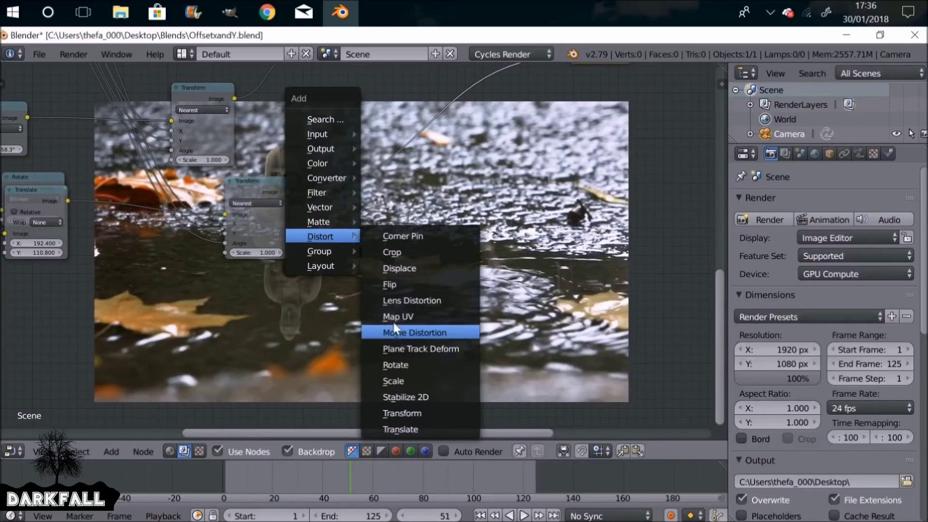
mouse_move(322, 192)
left_click(402, 208)
left_click(352, 136)
middle_click_drag(352, 136, 207, 154)
scroll(205, 153, "up", 7)
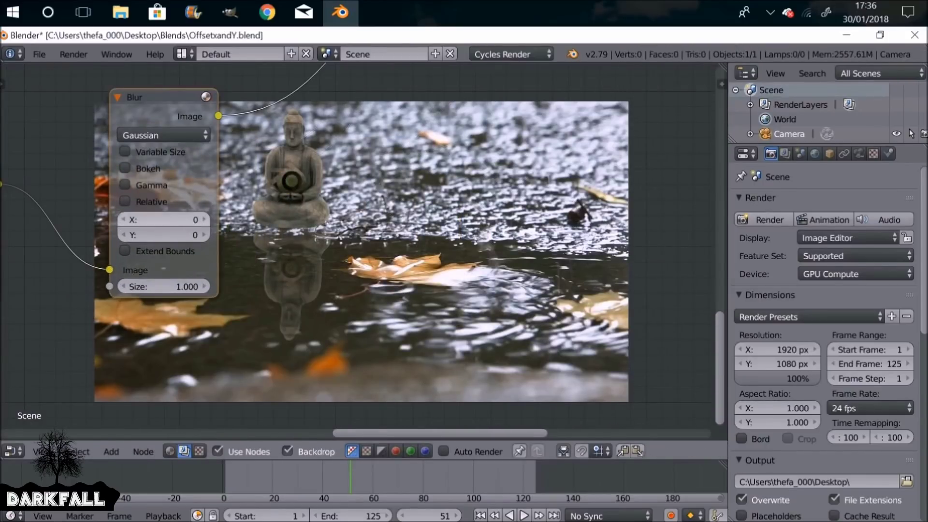
Step: Set the Blur node's X and Y sizes to 7
key("Return")
left_click(182, 235)
type("7")
key("Return")
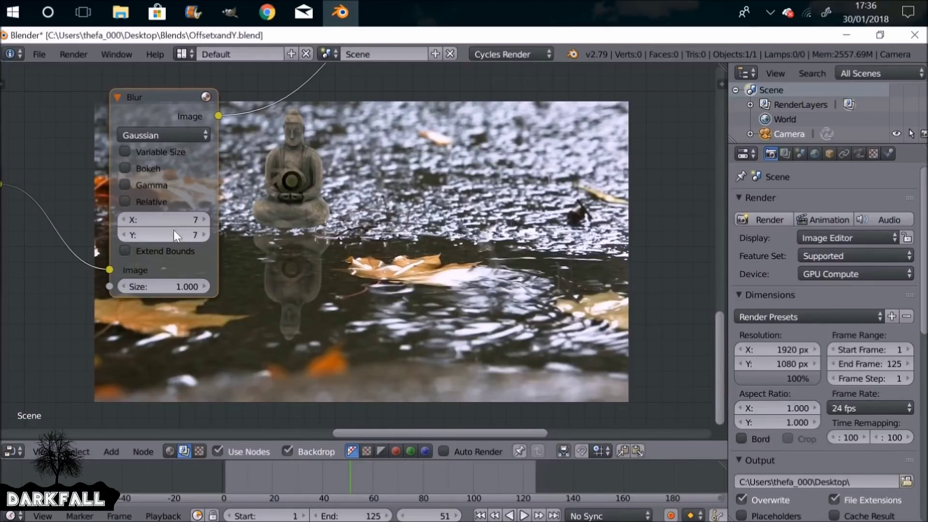
Step: Increase the Blur node's X and Y sizes to 14
left_click(171, 218)
key("Return")
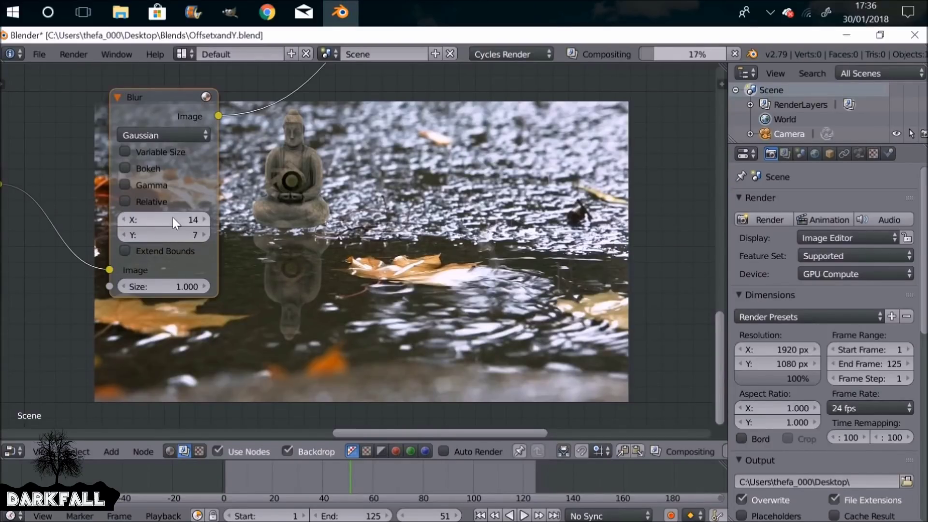
left_click(169, 234)
type("14")
key("Return")
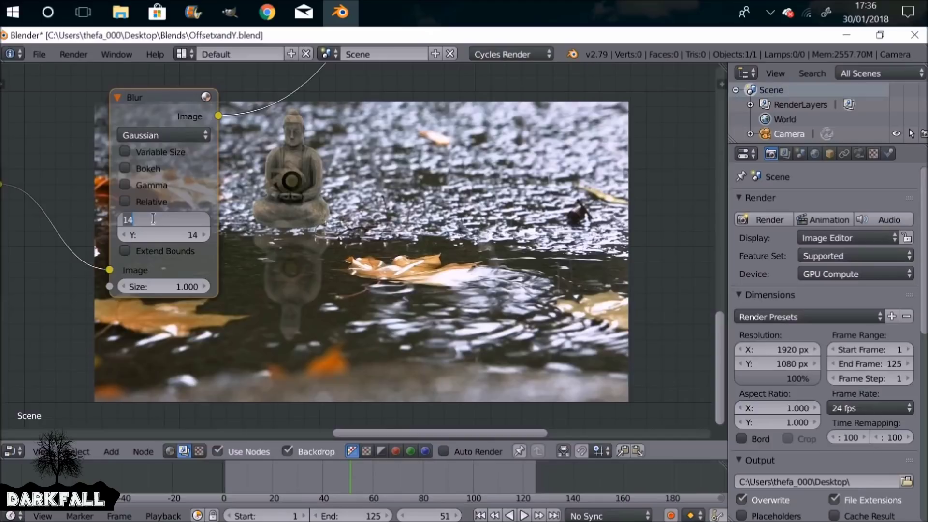
Step: Set the Blur node's X and Y sizes to 10
type("10")
key("Return")
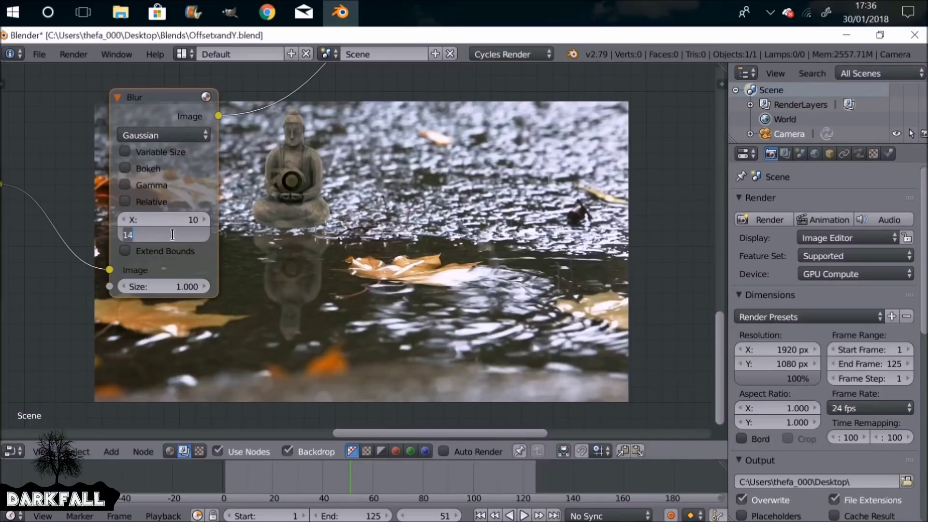
type("10")
key("Return")
Step: Lower the reflection's Mix factor to about 0.248 and check the result at frames 72 and 101
scroll(289, 120, "down", 1)
middle_click_drag(289, 120, 196, 276)
left_click_drag(349, 115, 346, 115)
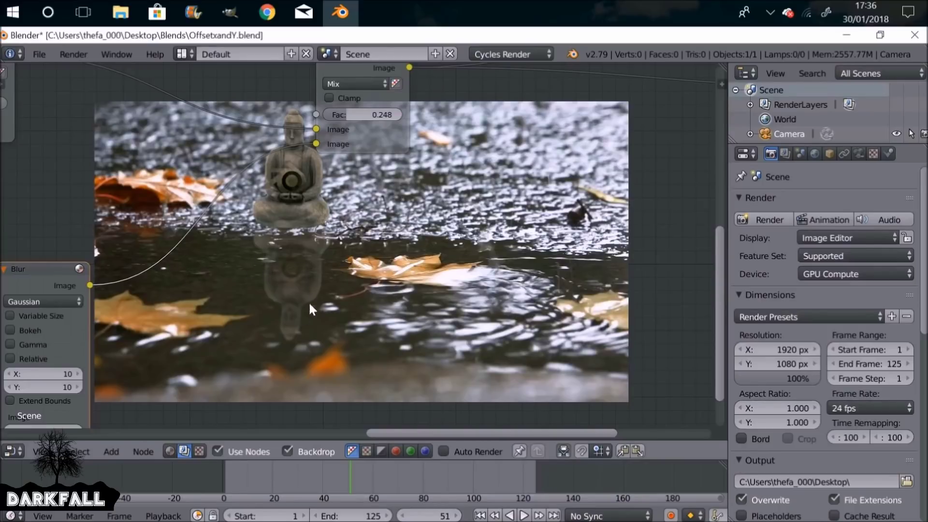
left_click_drag(370, 475, 440, 473)
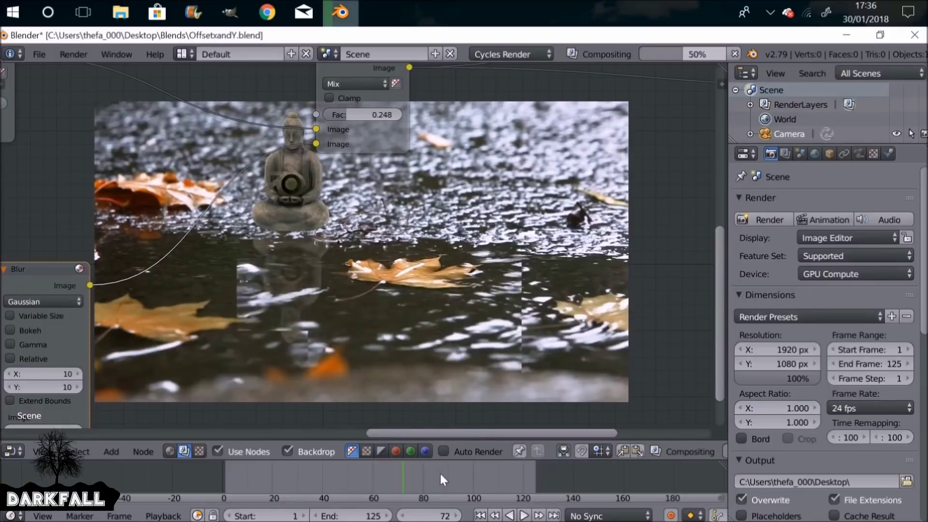
left_click(473, 473)
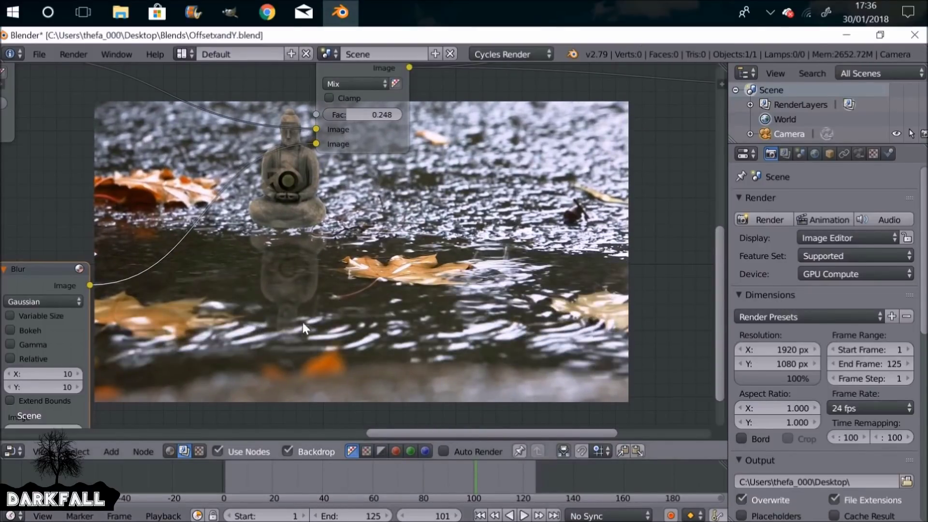
Step: Save the blend file over its existing version
scroll(274, 330, "down", 3)
middle_click_drag(170, 341, 374, 274)
middle_click_drag(148, 284, 275, 198)
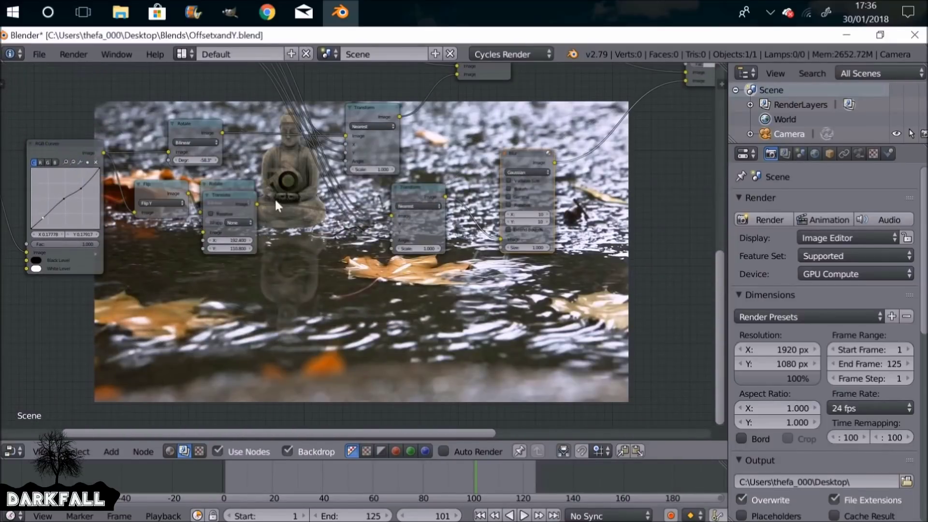
key("ctrl+s")
left_click(276, 236)
Step: Spread out the statue's Image, RGB Curves, upper Rotate and Translate nodes to make room before the Flip node
middle_click_drag(205, 250, 269, 242)
left_click_drag(80, 164, 4, 151)
left_click_drag(187, 141, 94, 136)
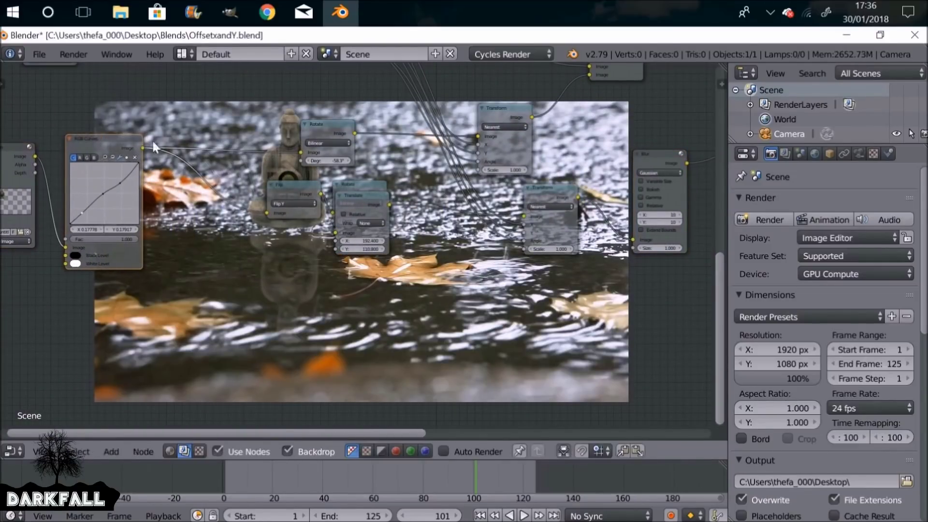
left_click_drag(318, 125, 324, 112)
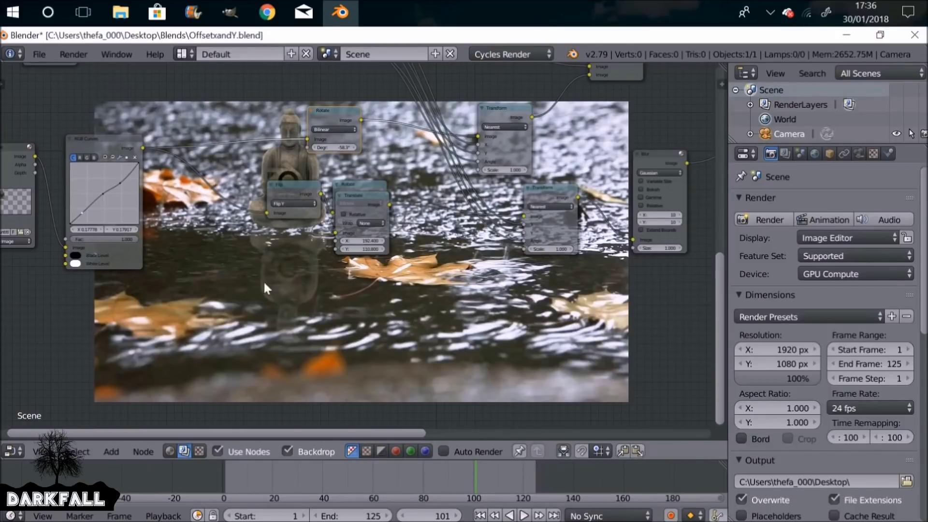
left_click_drag(360, 197, 435, 199)
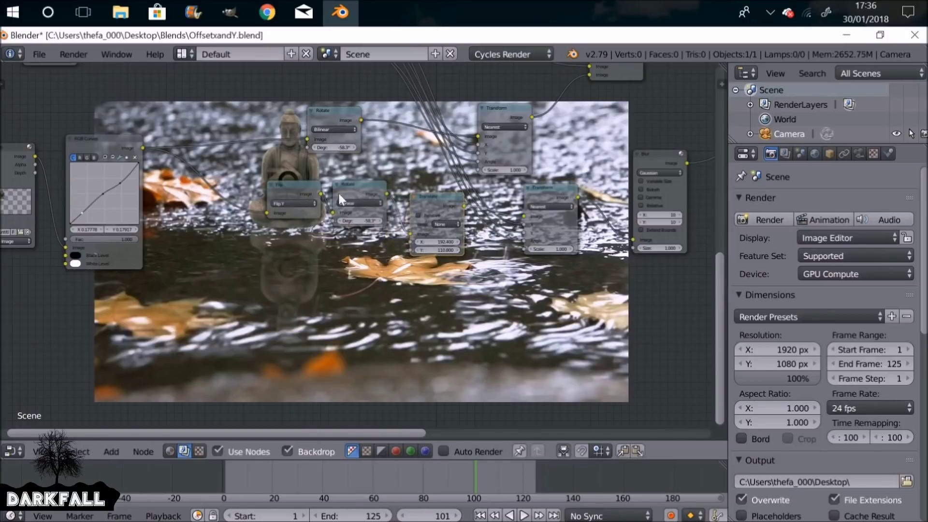
Step: Add a Displace distort node and insert it between the statue's RGB Curves node and the Flip node
key("Home")
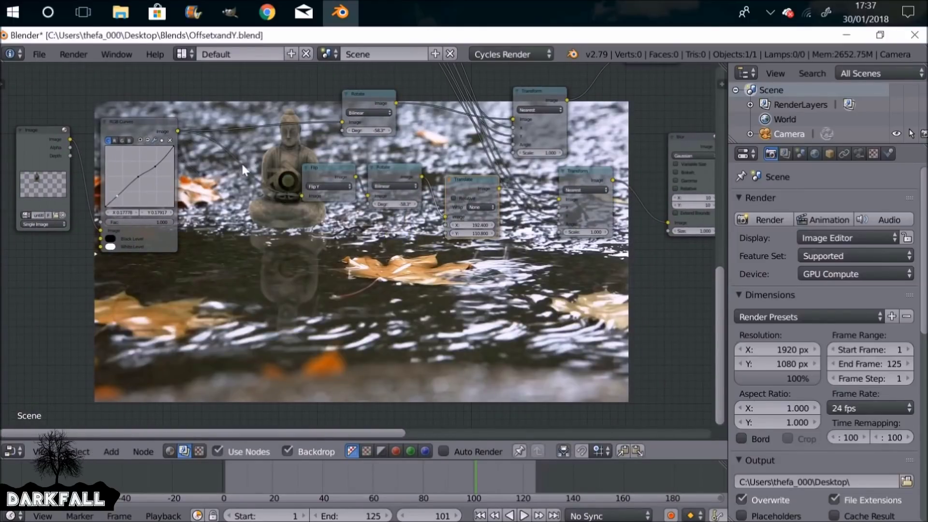
key("shift+a")
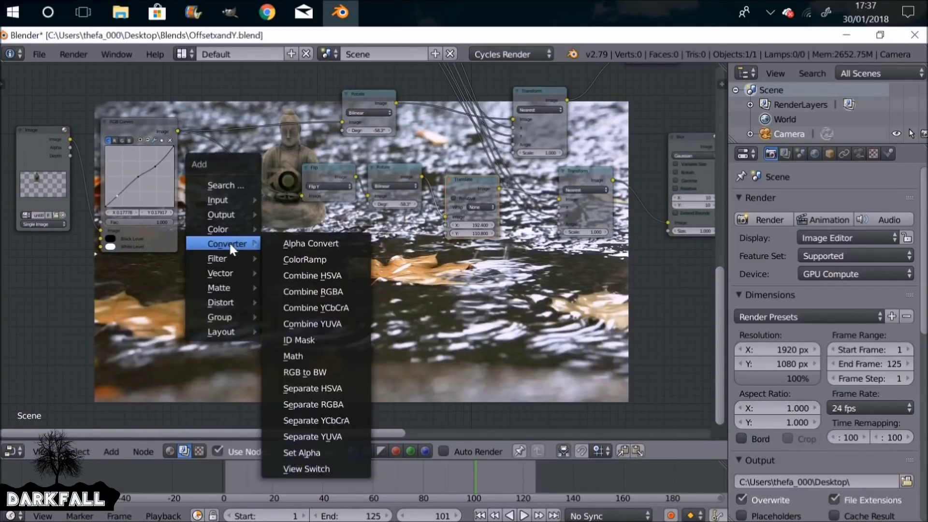
mouse_move(207, 300)
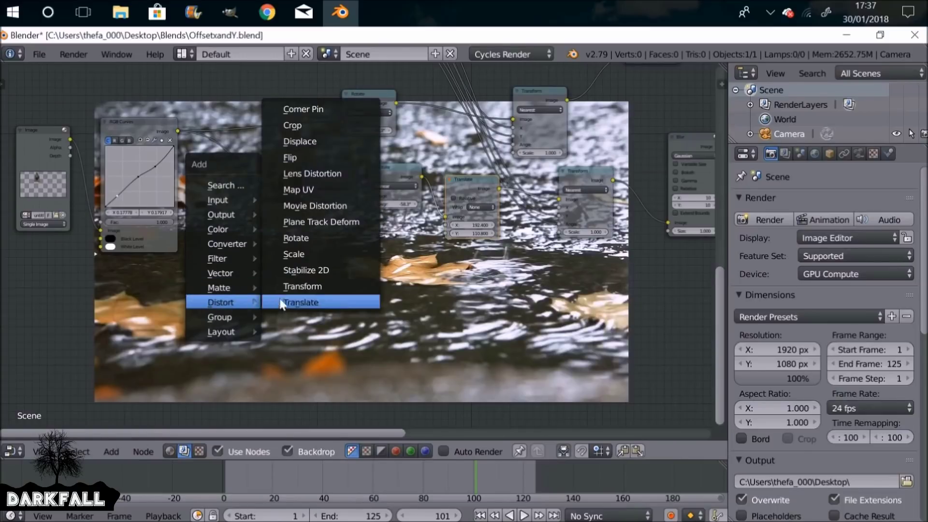
left_click(327, 136)
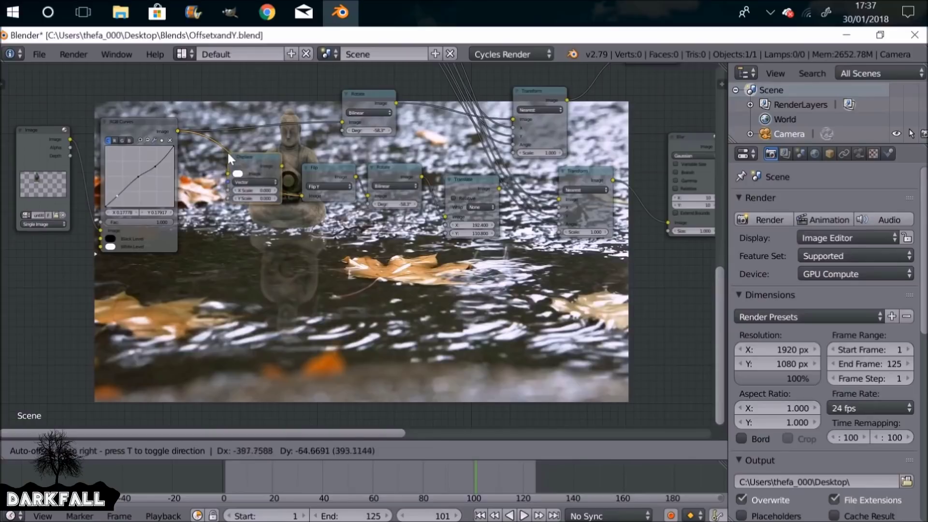
left_click(227, 151)
scroll(259, 190, "up", 2)
scroll(308, 184, "up", 1)
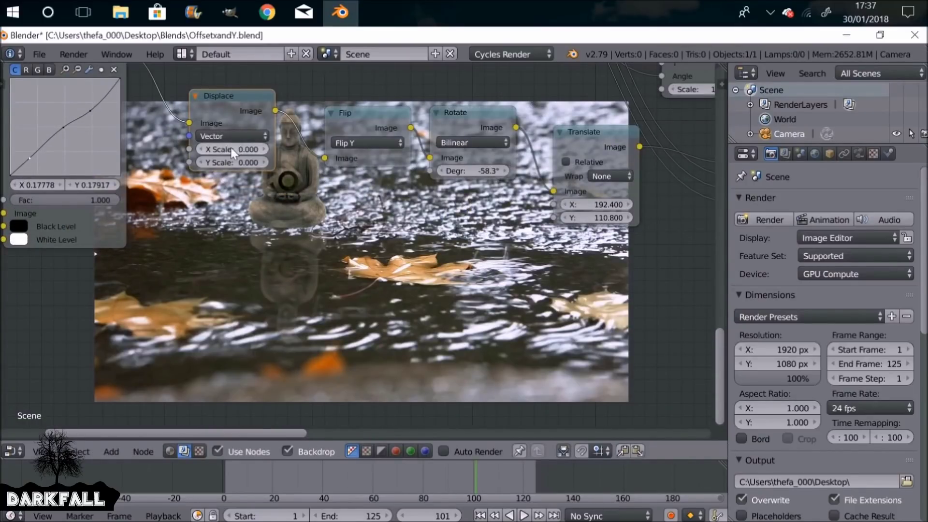
Step: Move the footage's Movie Clip node further left to free space beside it
left_click_drag(188, 134, 156, 133)
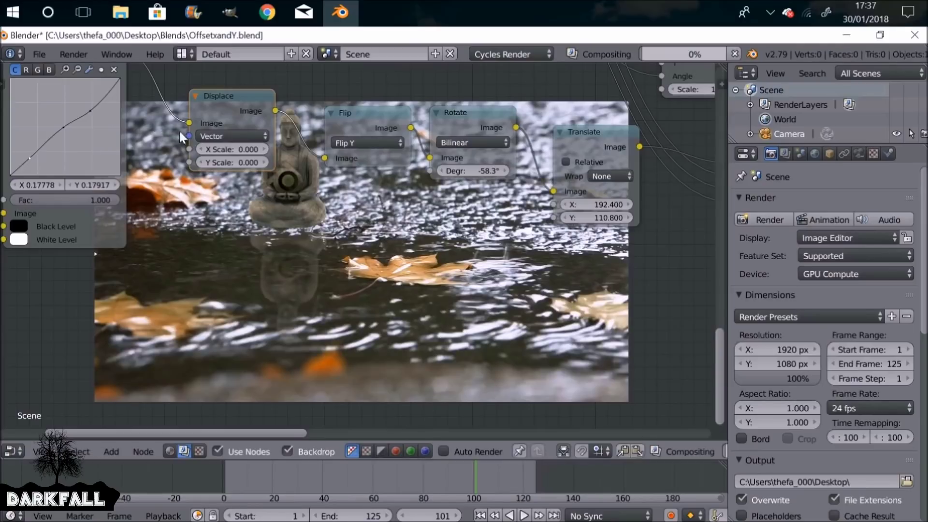
scroll(194, 135, "down", 3)
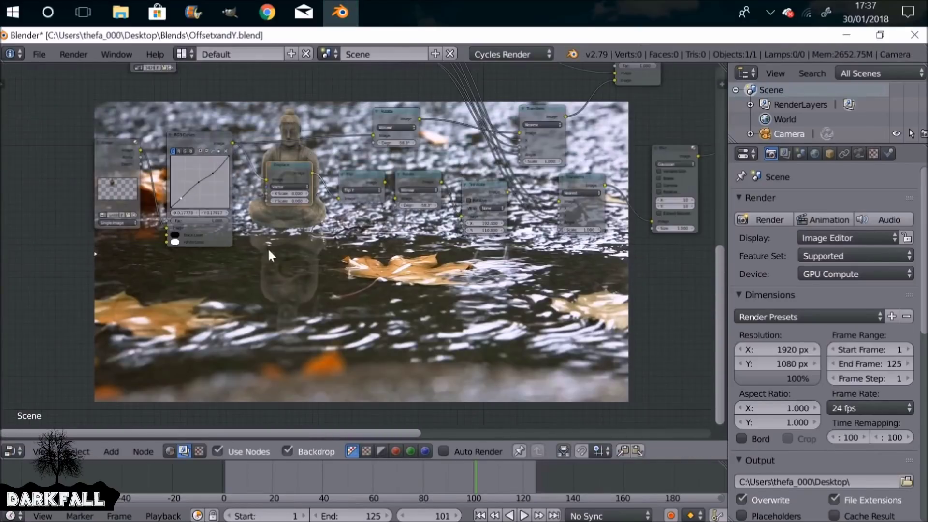
middle_click_drag(175, 168, 186, 237)
left_click_drag(163, 87, 135, 89)
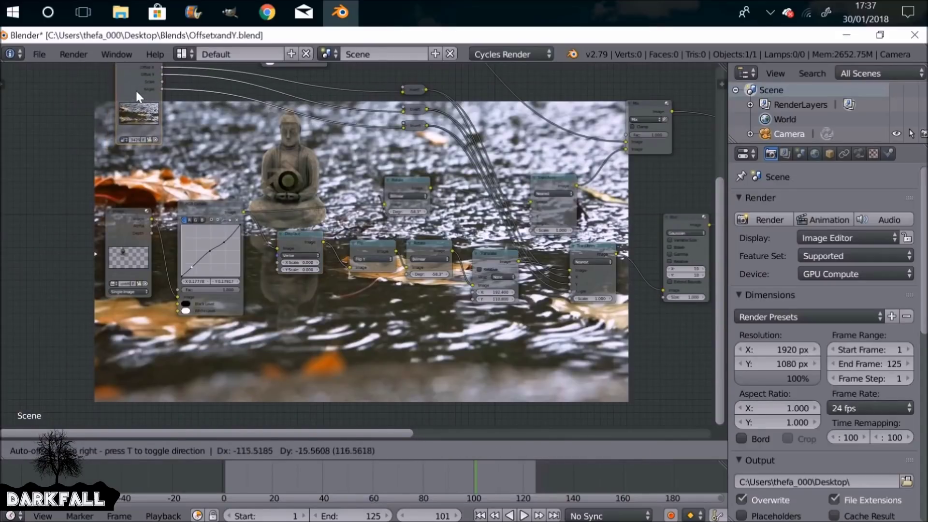
Step: Add another RGB Curves node and place it below the Displace node
key("Home")
key("shift+a")
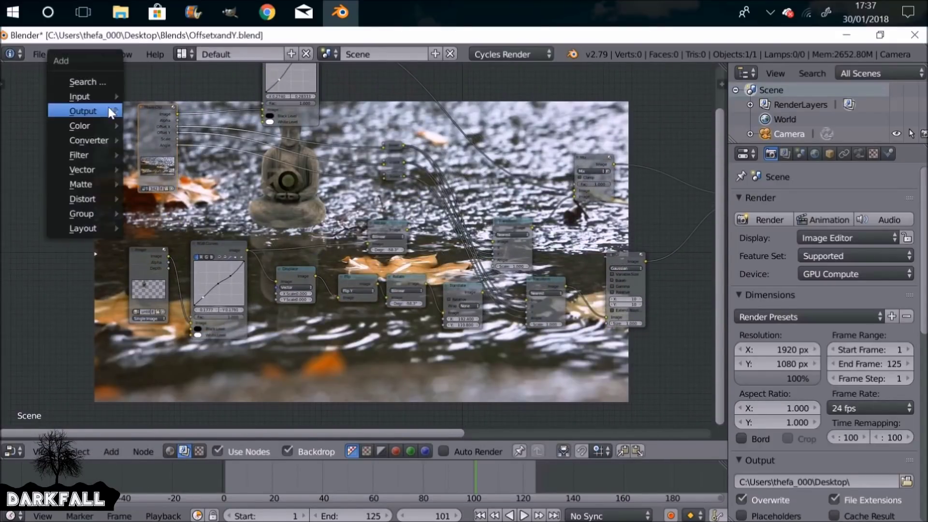
mouse_move(68, 126)
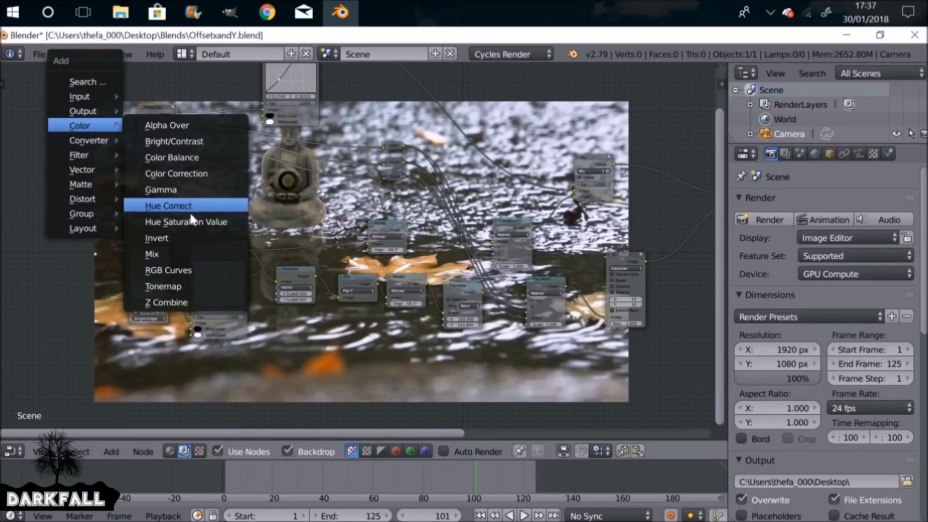
left_click(181, 268)
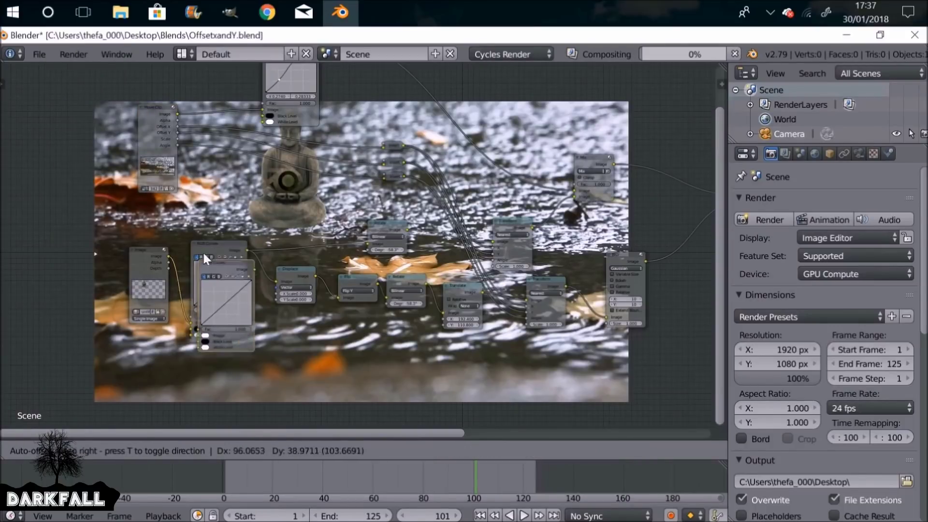
left_click(274, 329)
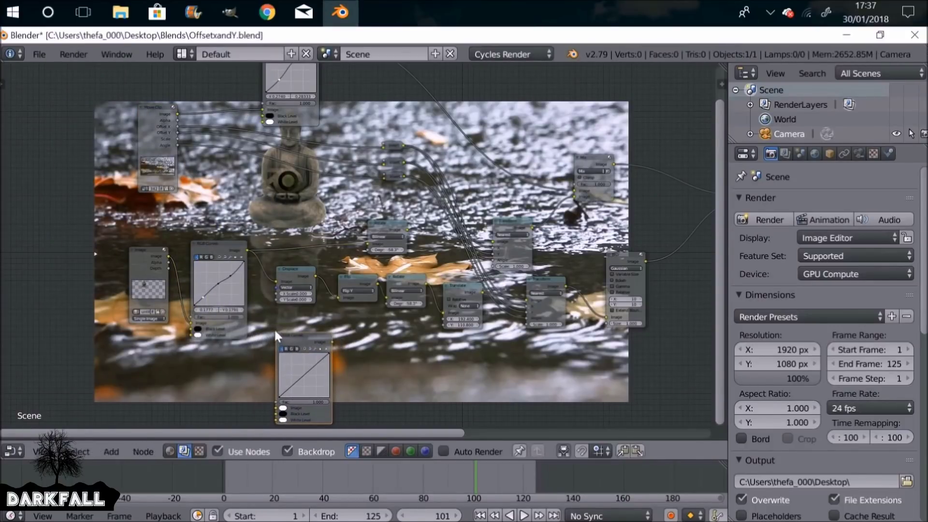
Step: Connect the footage clip's Image output to the Image input of the new RGB Curves node
key("Home")
left_click_drag(130, 88, 169, 100)
left_click_drag(196, 164, 258, 388)
middle_click_drag(234, 346, 178, 242)
scroll(181, 251, "up", 2)
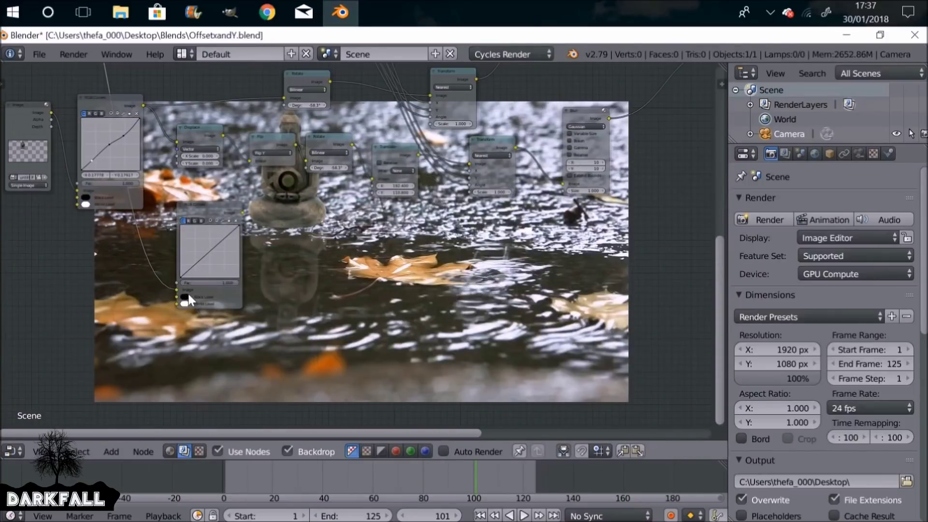
Step: Shift the Displace node slightly and preview the new RGB Curves node's output in the backdrop
left_click_drag(193, 128, 207, 126)
scroll(243, 223, "up", 2)
middle_click_drag(250, 245, 247, 245)
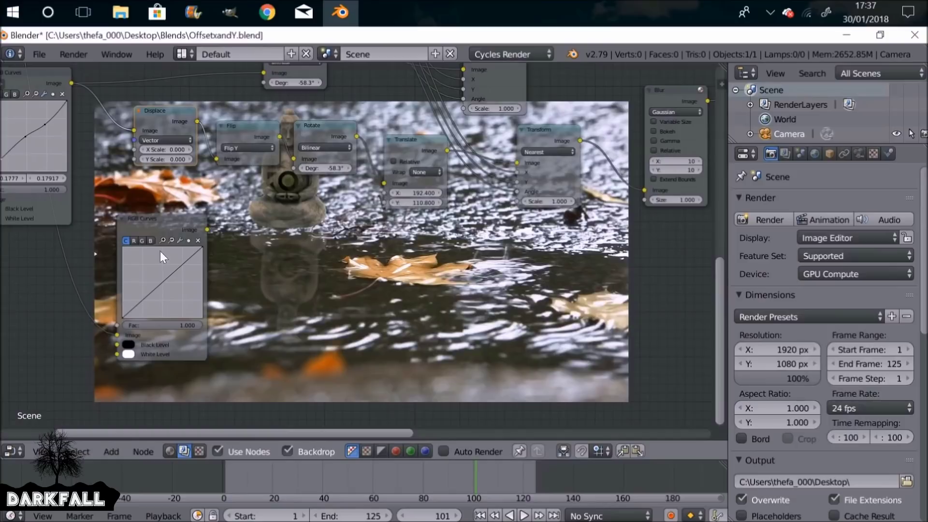
middle_click_drag(194, 264, 140, 261)
scroll(139, 258, "down", 1)
left_click(120, 221, "ctrl+shift")
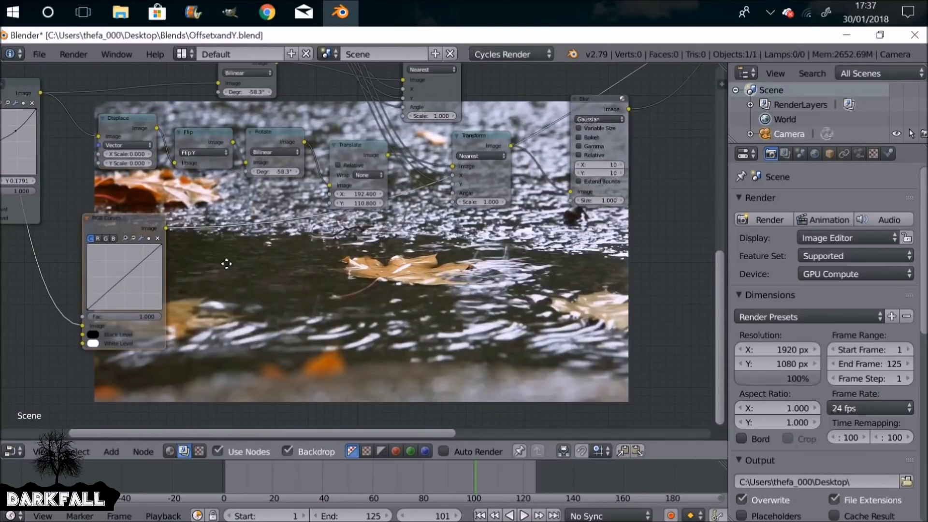
Step: Move the new RGB Curves node further down and left, away from the statue's nodes
scroll(208, 256, "down", 5)
left_click_drag(601, 111, 629, 97)
scroll(344, 198, "up", 4)
scroll(344, 198, "up", 5)
middle_click_drag(169, 115, 176, 132)
left_click_drag(147, 159, 102, 224)
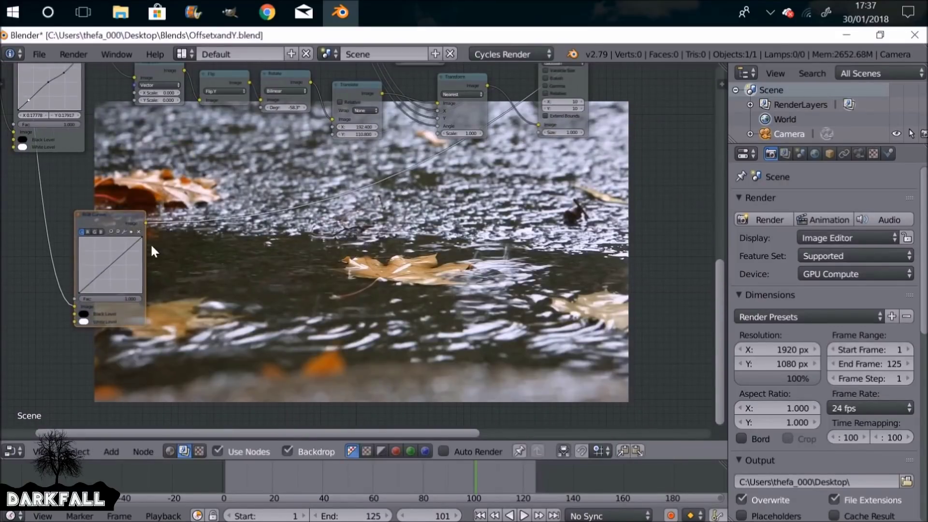
Step: Add an RGB to BW converter node and insert it between the footage clip and the new RGB Curves node
scroll(153, 250, "down", 2, "shift")
key("shift+a")
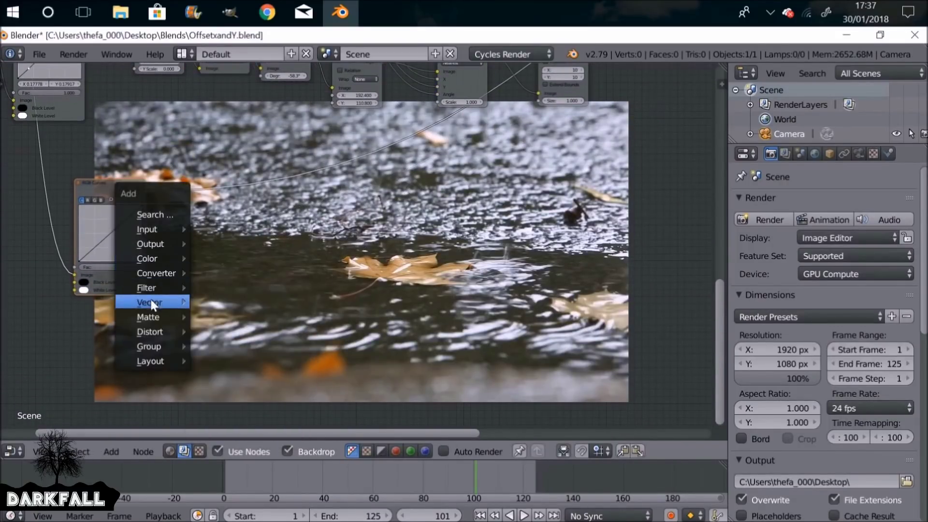
mouse_move(138, 331)
mouse_move(147, 269)
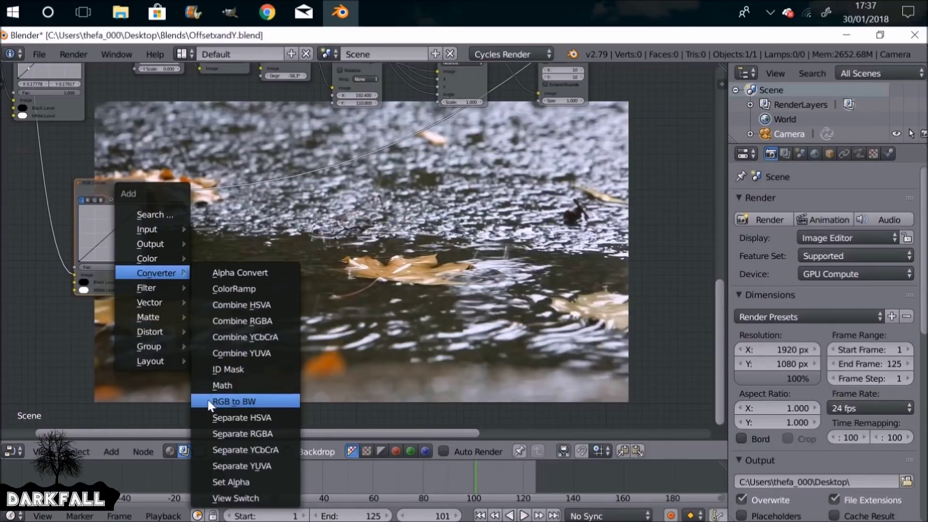
left_click(265, 402)
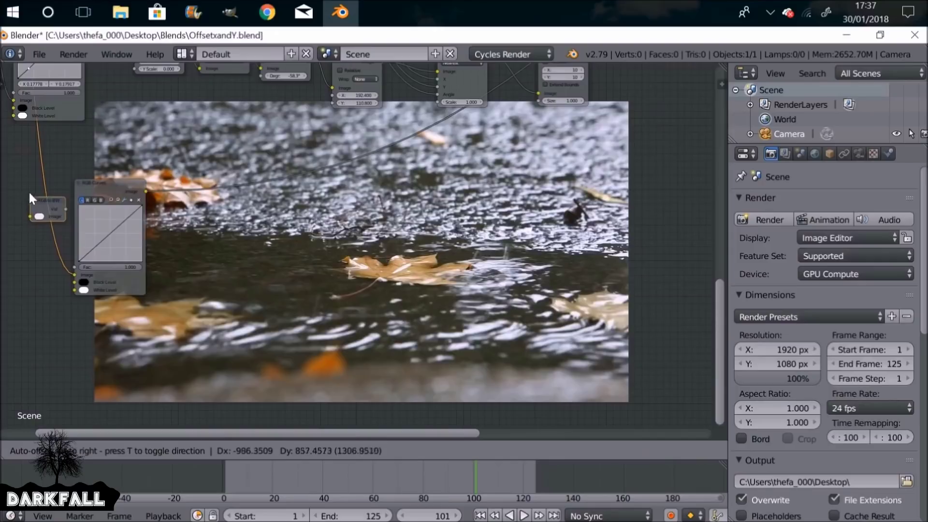
left_click(30, 189)
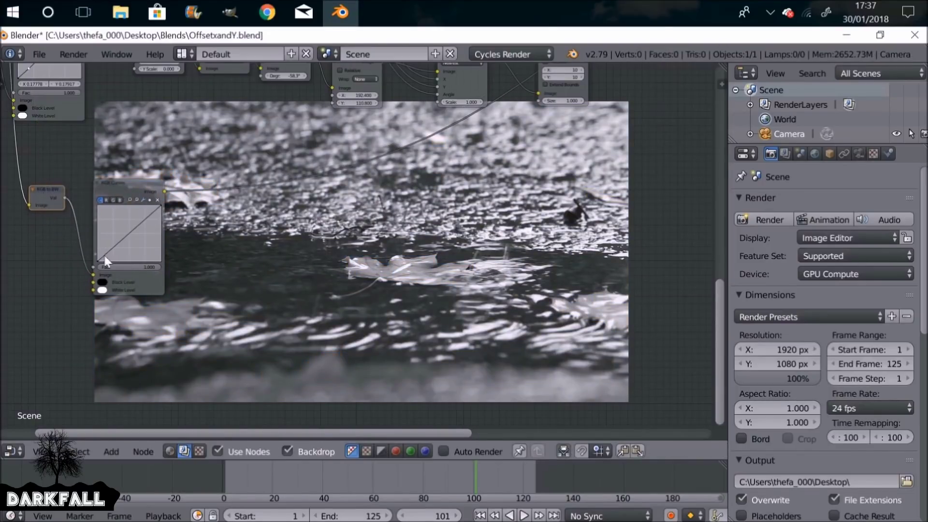
Step: Shape the new RGB Curves node into a steep S-curve with points at about (0.27, 0.08) and (0.41, 0.87)
scroll(165, 263, "up", 3)
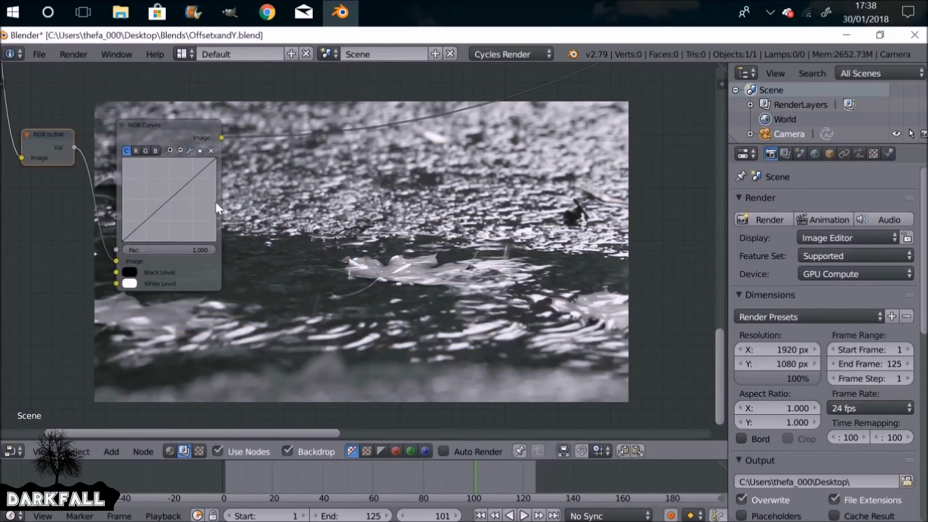
middle_click_drag(194, 167, 108, 154)
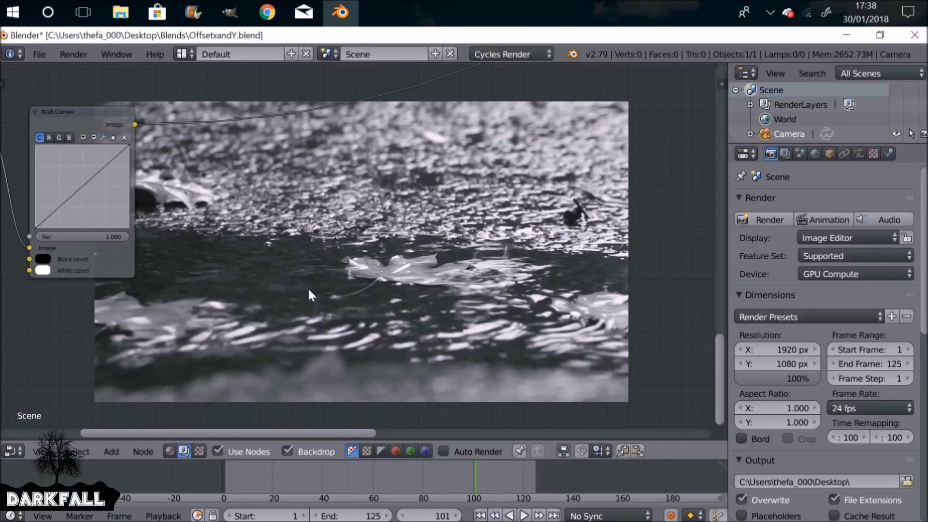
left_click_drag(83, 181, 62, 216)
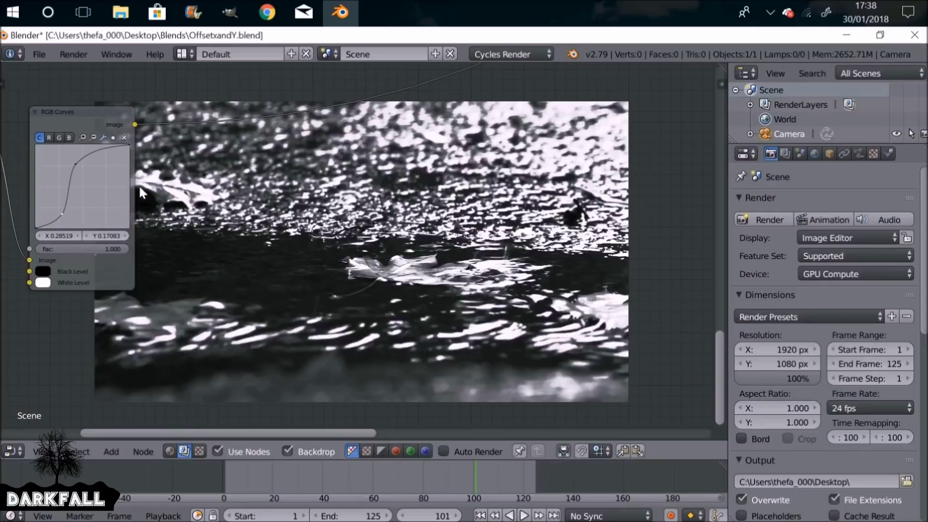
left_click_drag(75, 164, 74, 156)
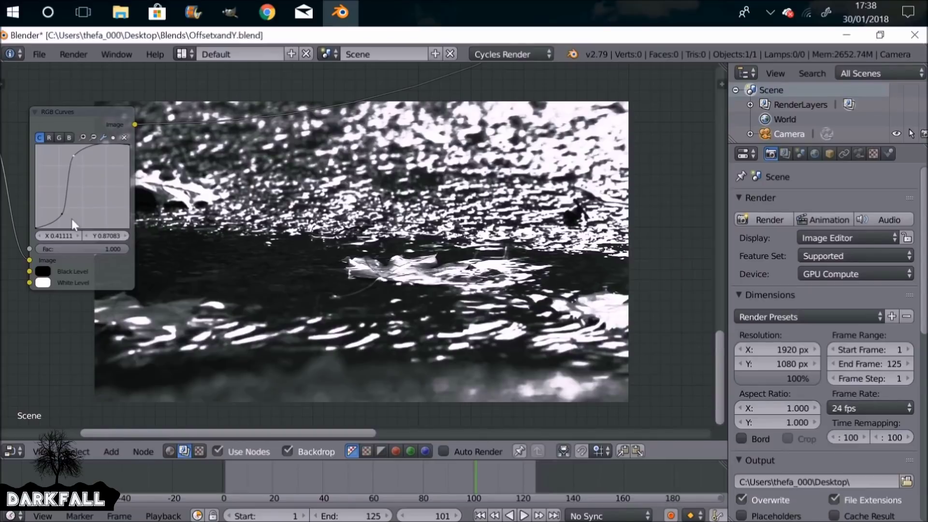
left_click_drag(62, 212, 61, 222)
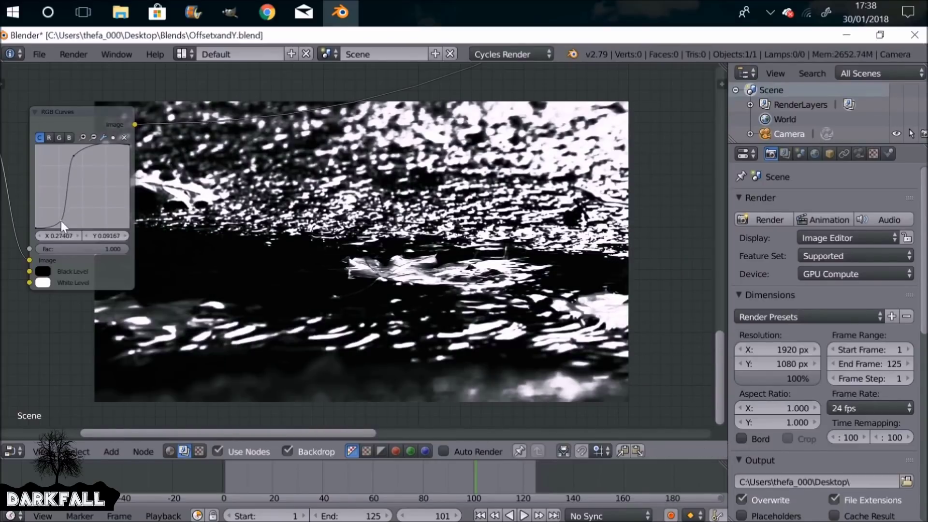
left_click_drag(61, 221, 61, 223)
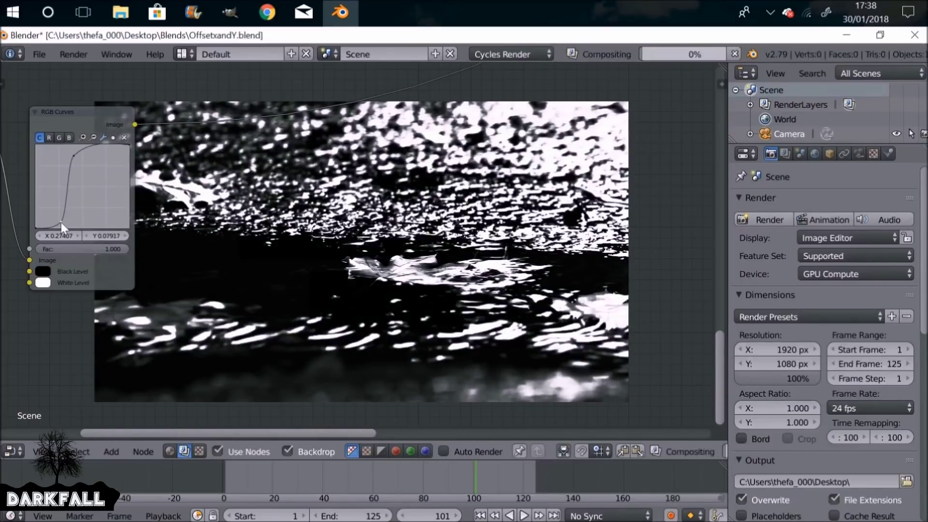
Step: Move the new RGB Curves node up, closer to the Displace node
scroll(368, 261, "down", 5)
middle_click_drag(339, 234, 271, 284)
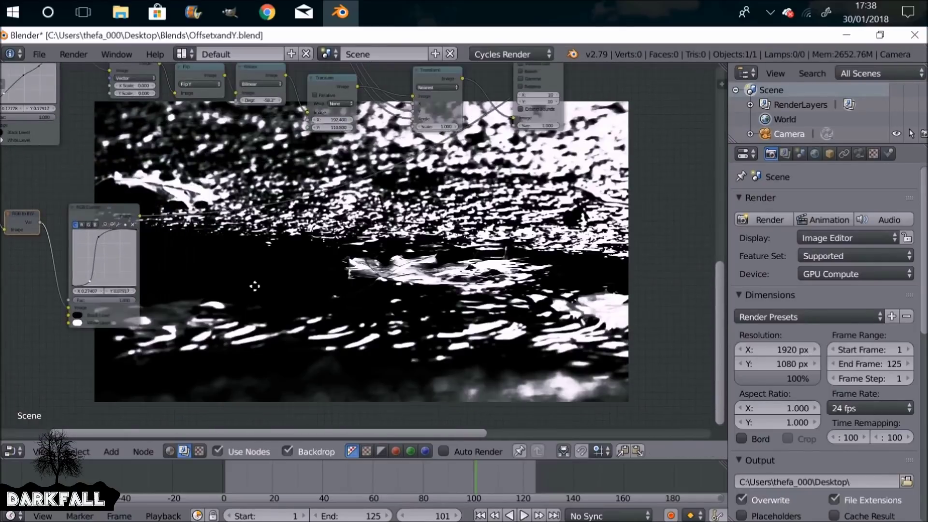
scroll(247, 257, "down", 3)
middle_click_drag(246, 255, 264, 271)
scroll(425, 240, "down", 4)
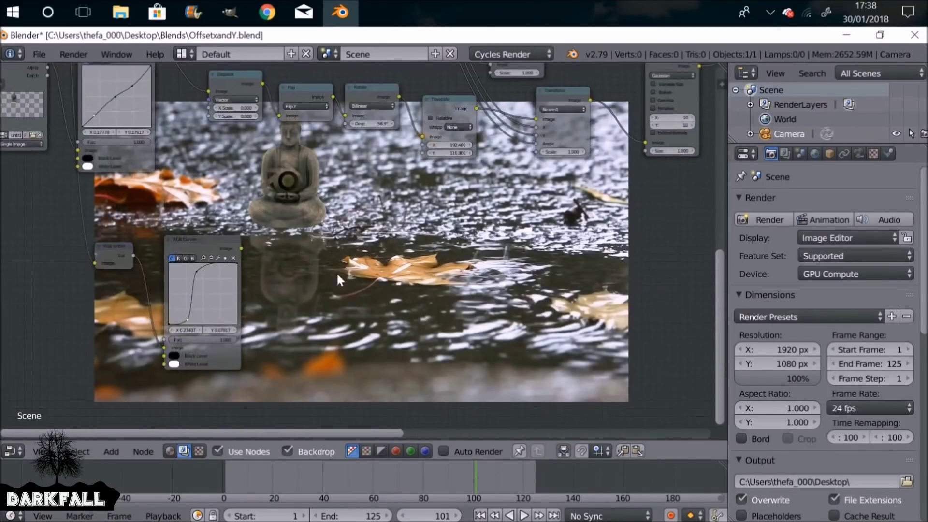
scroll(337, 279, "up", 2)
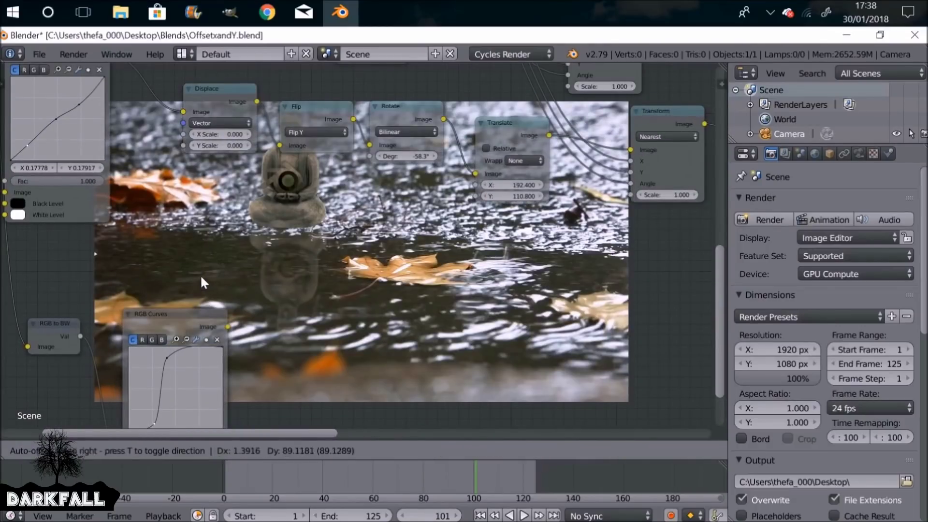
left_click_drag(170, 311, 163, 244)
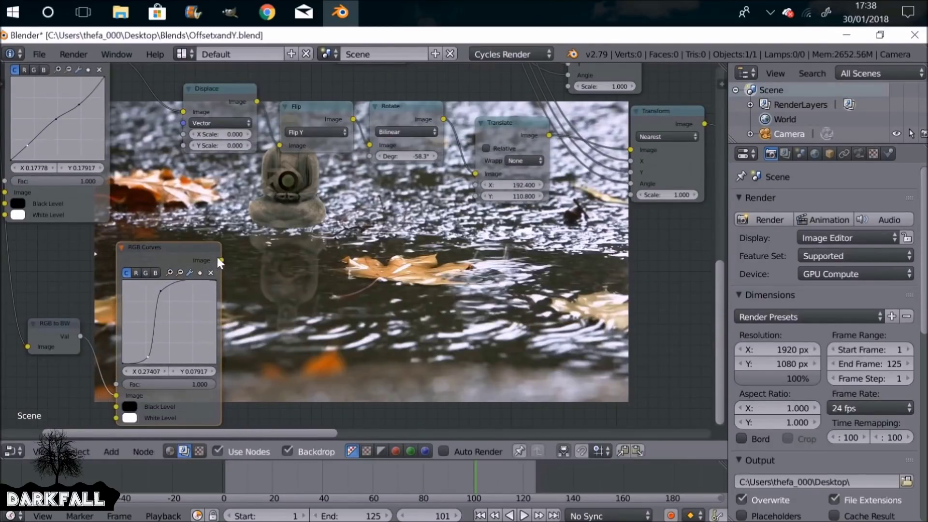
Step: Connect the RGB Curves output to the Displace node's Vector input, set X Scale to 27.5 and adjust Y Scale
left_click_drag(221, 260, 183, 123)
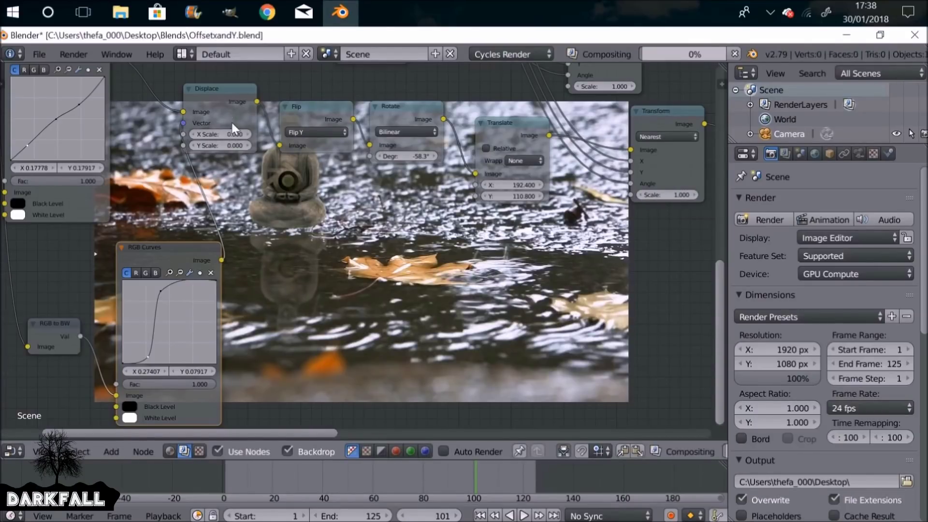
left_click_drag(214, 134, 341, 134)
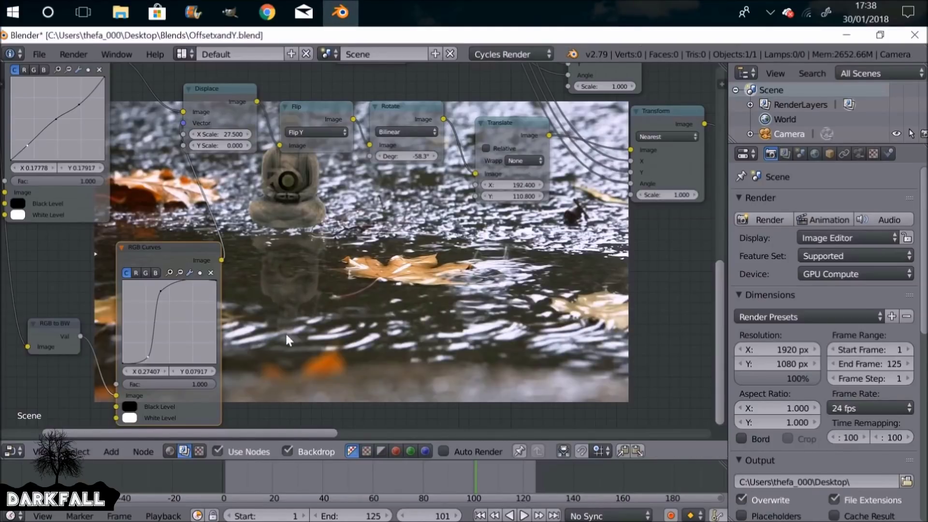
left_click_drag(213, 149, 228, 145)
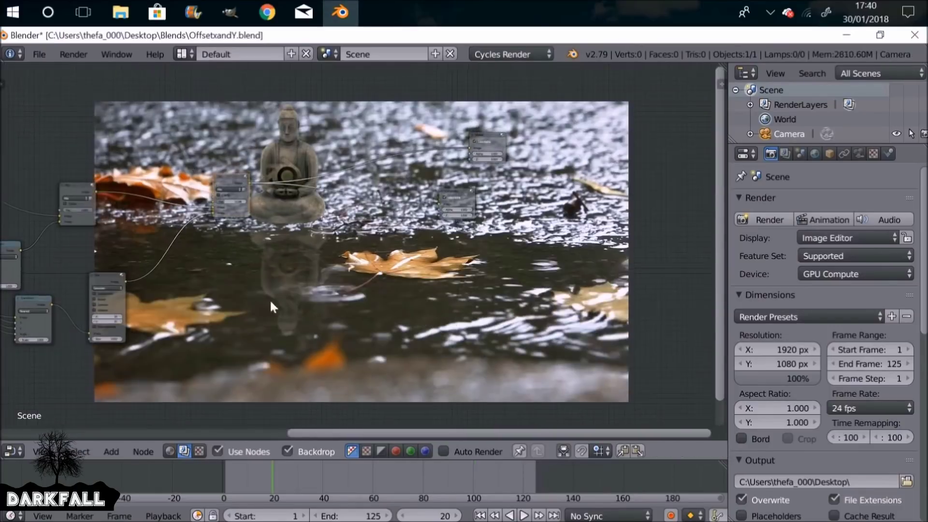
Step: Shift the output nodes to the right and insert a Mix node between the last Mix node and the Composite node
left_click_drag(483, 131, 560, 127)
key("shift+a")
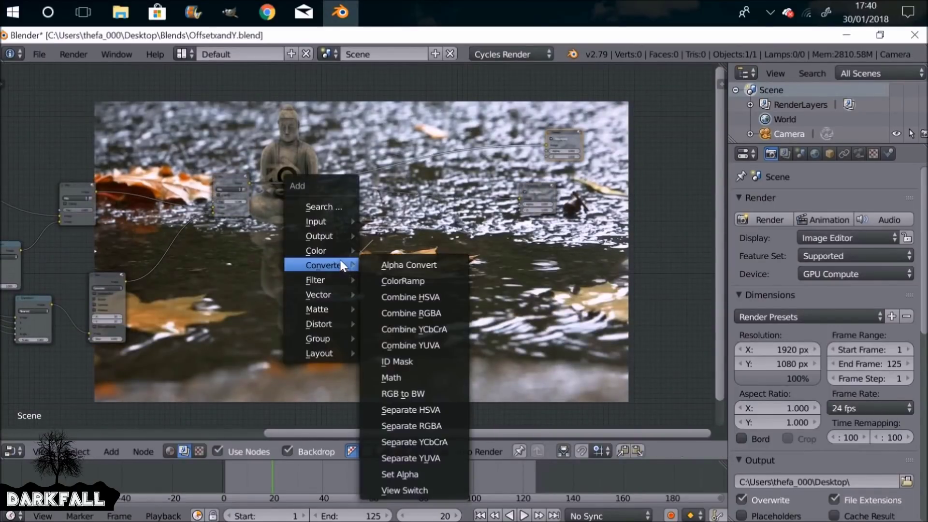
mouse_move(315, 250)
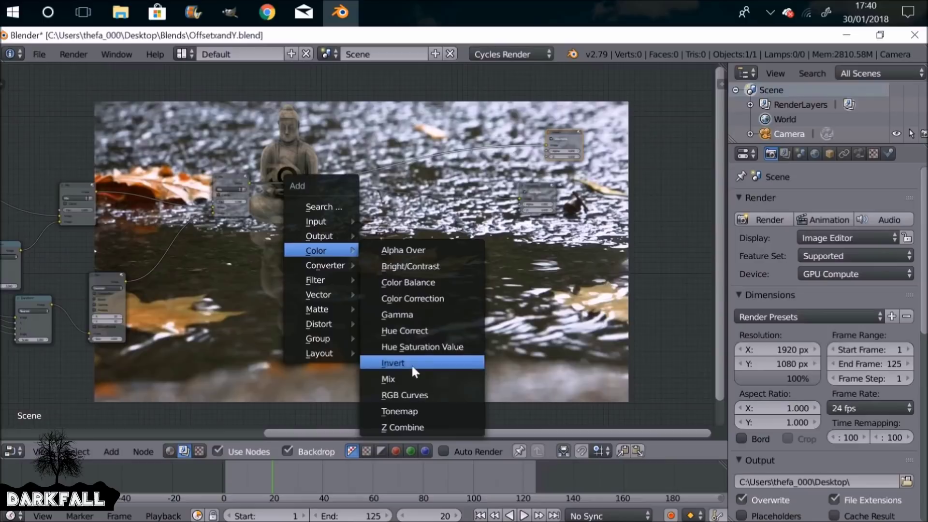
left_click(401, 378)
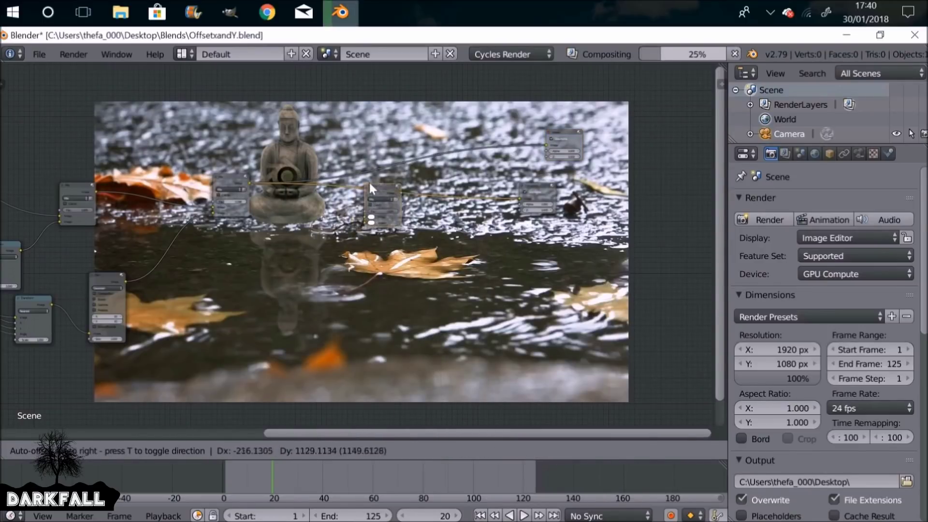
left_click(399, 182)
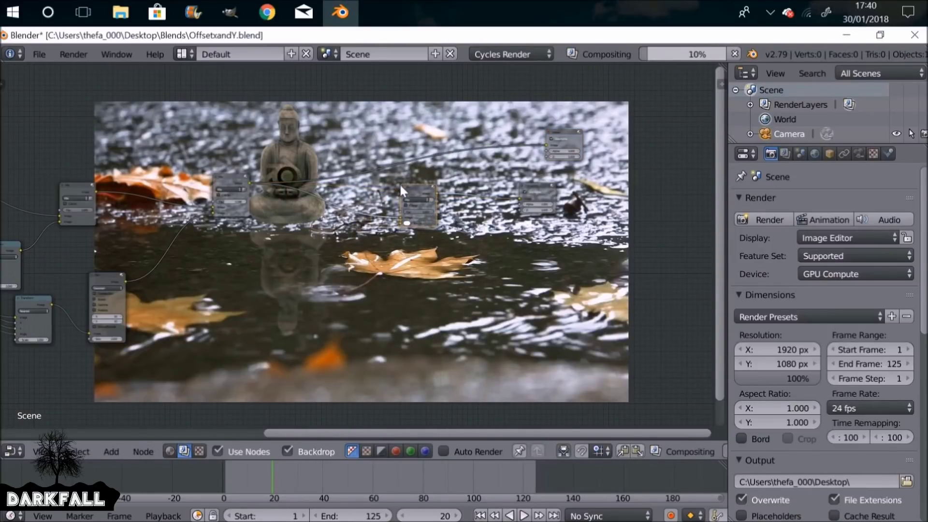
Step: Preview the new Mix node's output in the backdrop and set its second image colour to black
scroll(375, 223, "up", 1)
scroll(375, 222, "up", 1)
left_click(441, 166, "ctrl+shift")
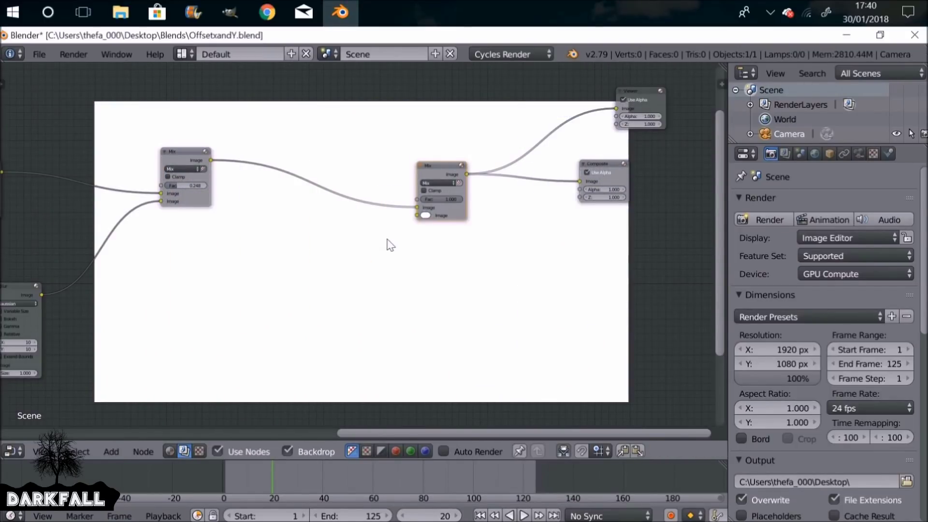
left_click(426, 215)
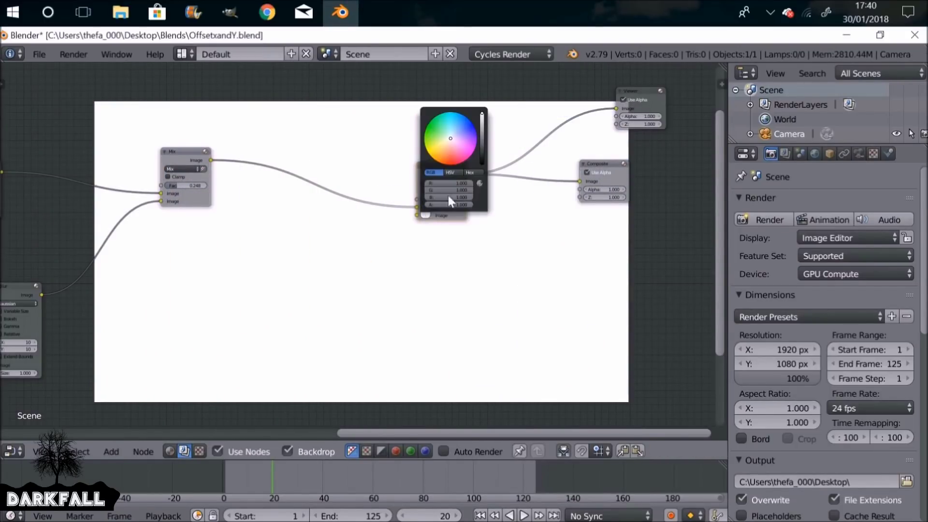
left_click_drag(484, 122, 486, 167)
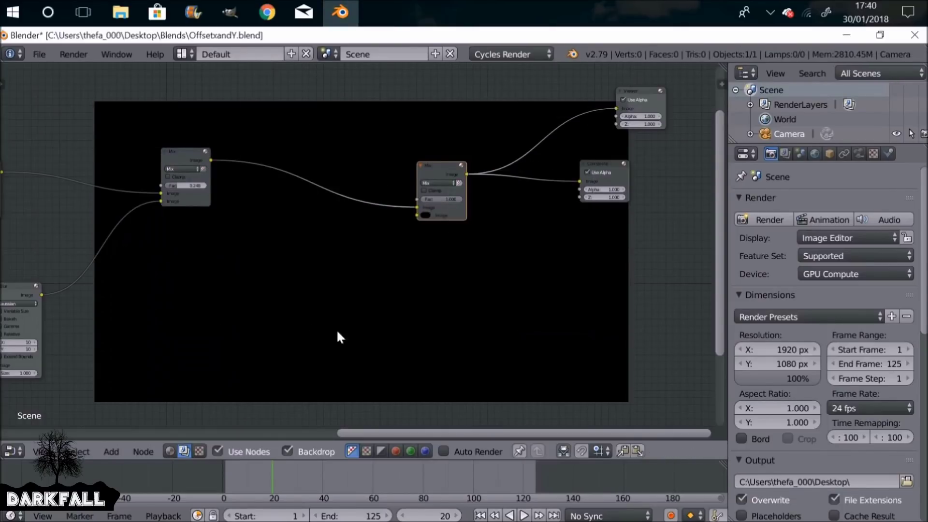
Step: Add an Ellipse Mask matte node below the link between the two Mix nodes
key("shift+a")
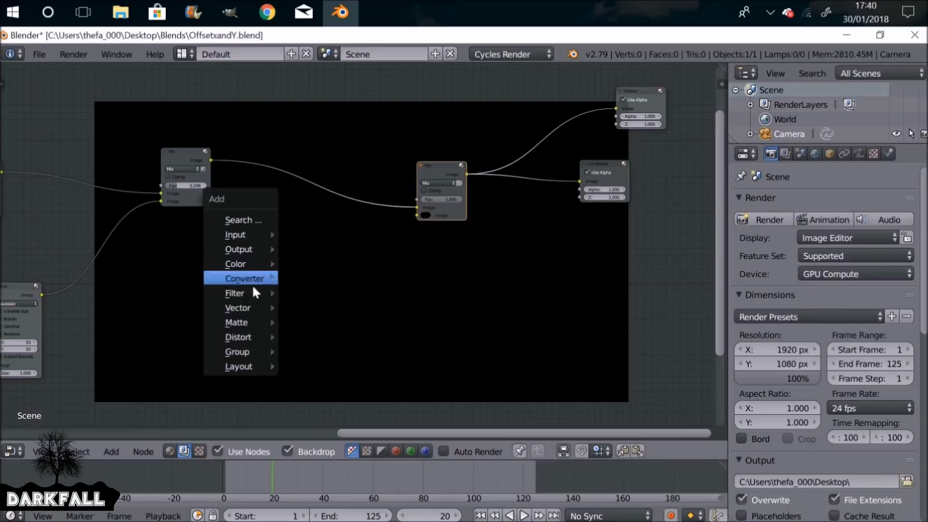
mouse_move(241, 338)
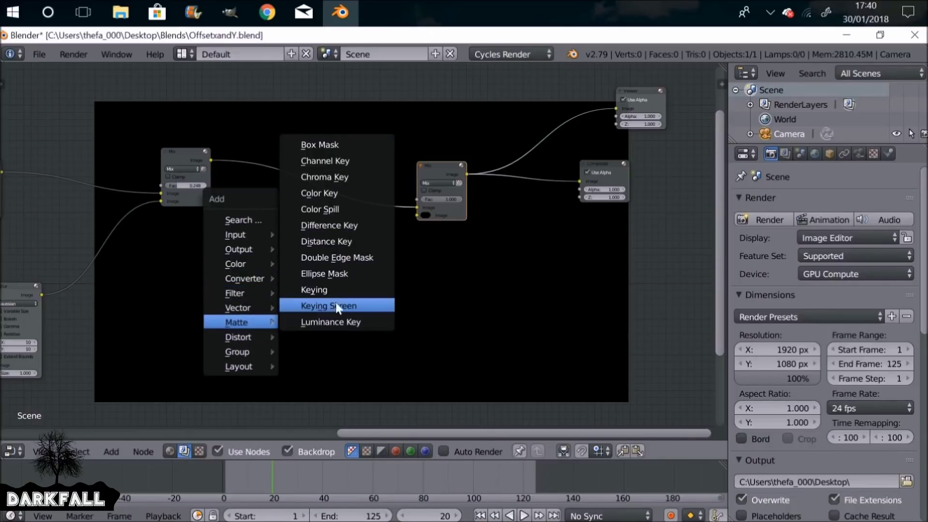
left_click(326, 271)
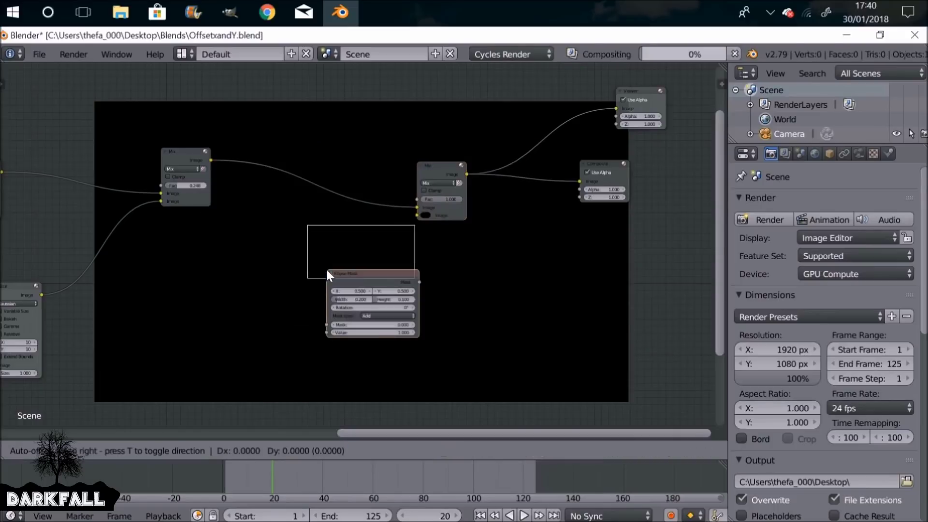
left_click(234, 234)
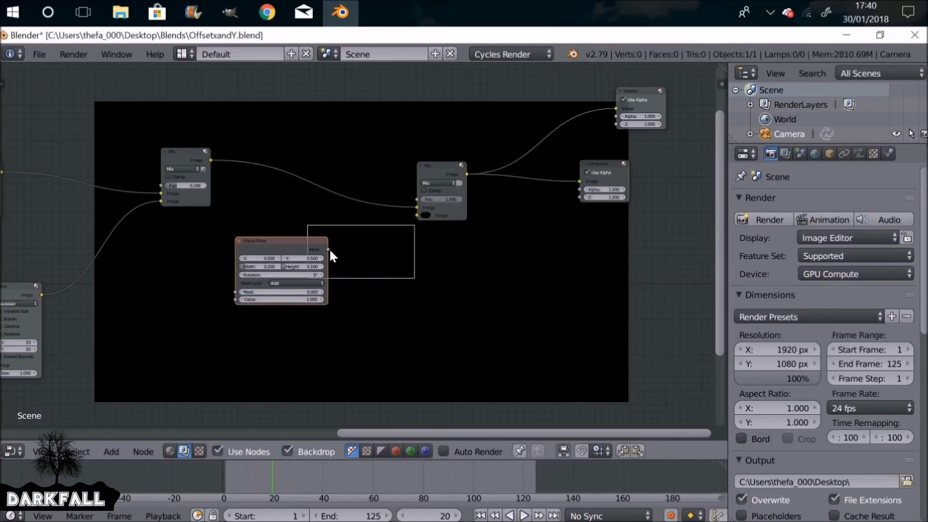
Step: Connect the Ellipse Mask's Mask output to the black Mix node's Fac input and move the mask node clear of the ellipse
scroll(328, 253, "up", 3)
left_click_drag(308, 252, 461, 166)
middle_click_drag(353, 254, 351, 185)
left_click_drag(257, 169, 136, 169)
middle_click_drag(158, 171, 288, 180)
left_click_drag(286, 179, 608, 226)
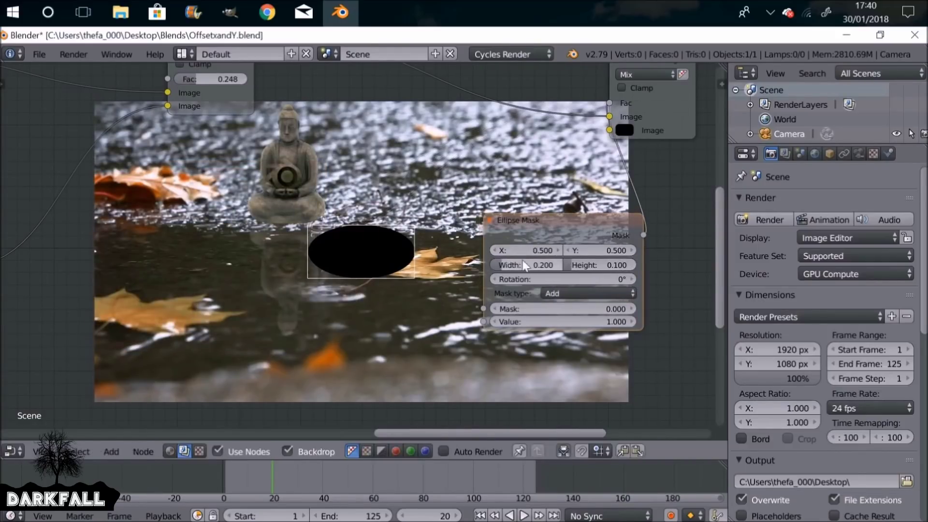
mouse_move(530, 248)
left_mouse_down()
mouse_move(479, 251)
mouse_move(531, 252)
left_mouse_up()
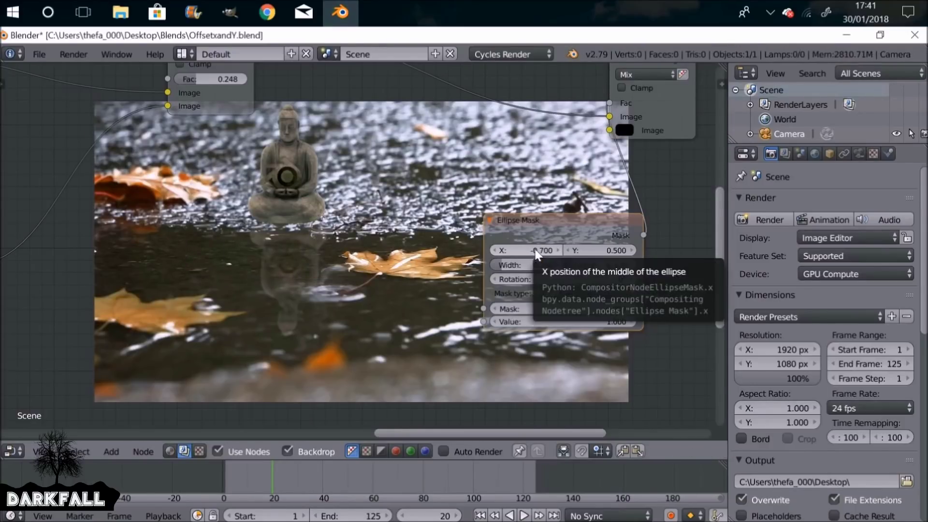
left_click(537, 252)
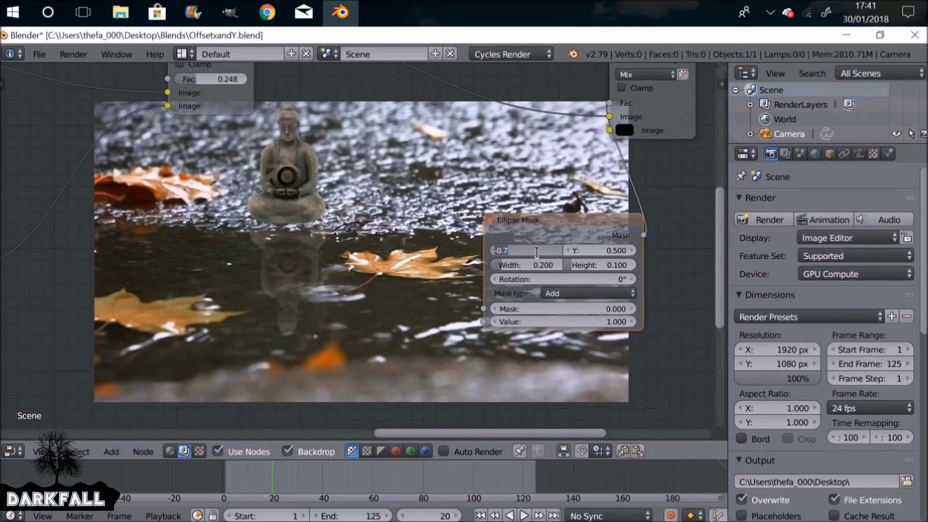
type("0.5")
key("Return")
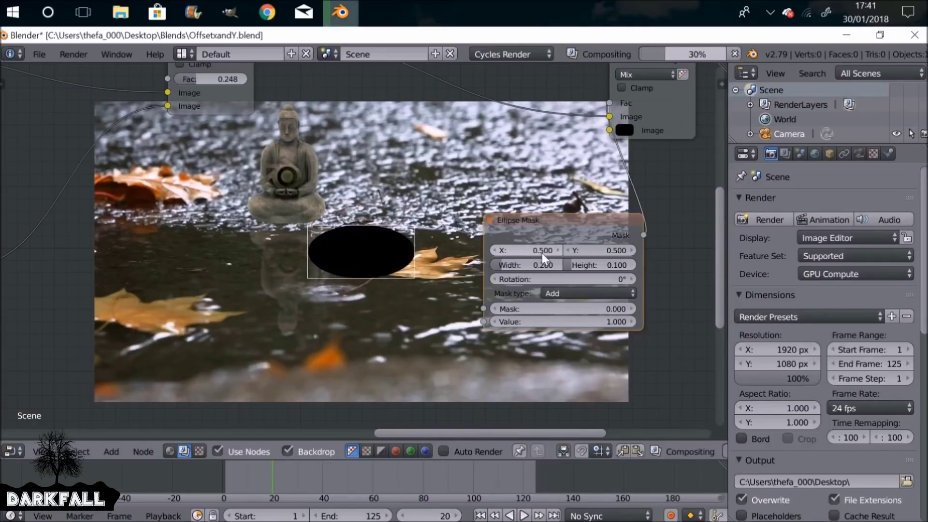
Step: Position the ellipse at X 0.4 and Y 0.51, and shrink it to about 0.187 wide and 0.083 high
left_click_drag(540, 250, 529, 251)
left_click(536, 249)
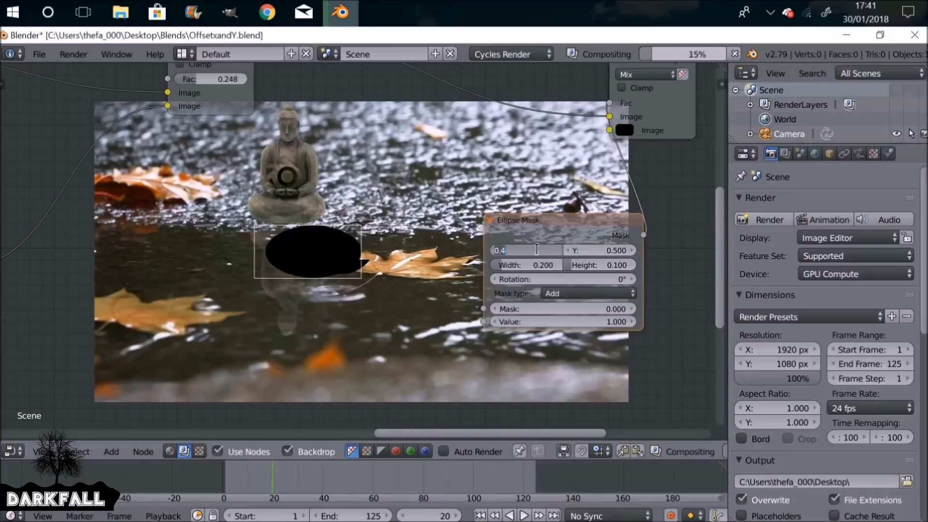
key("Return")
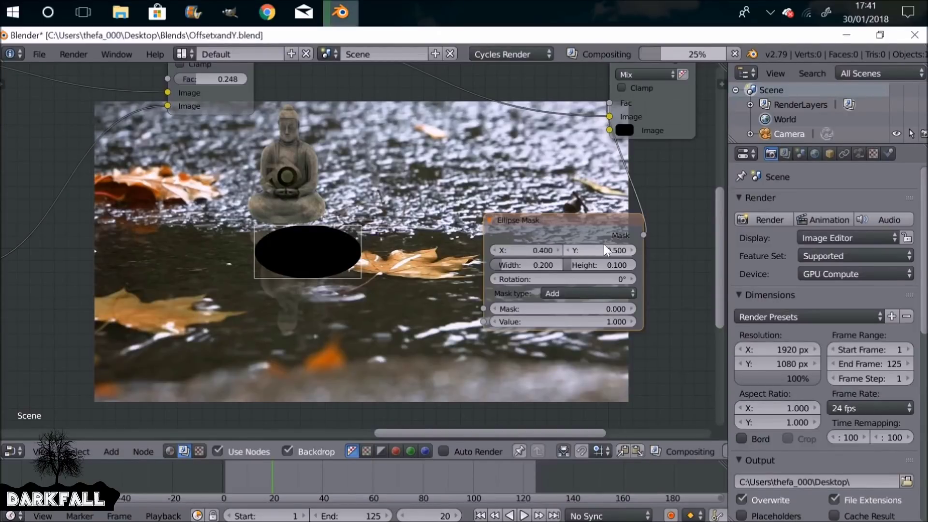
left_click_drag(611, 247, 615, 247)
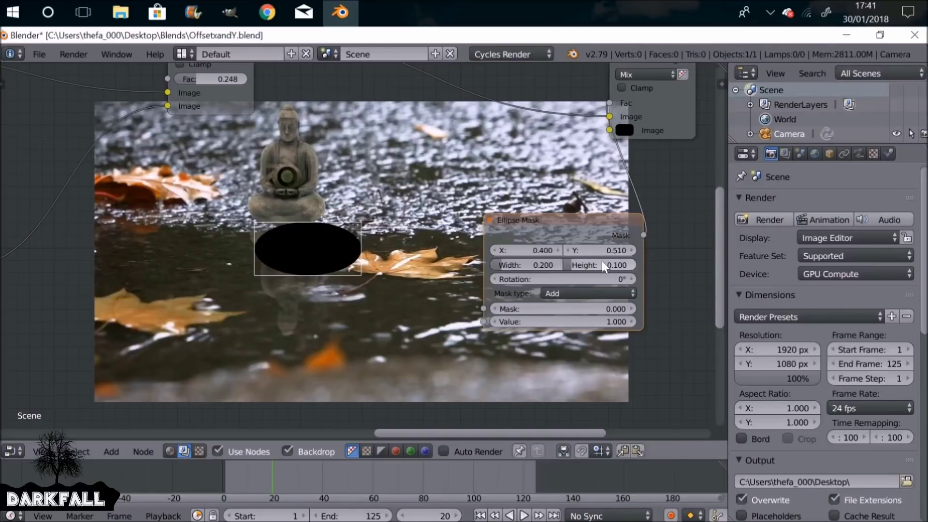
left_click_drag(535, 265, 530, 265)
left_click_drag(603, 265, 592, 264)
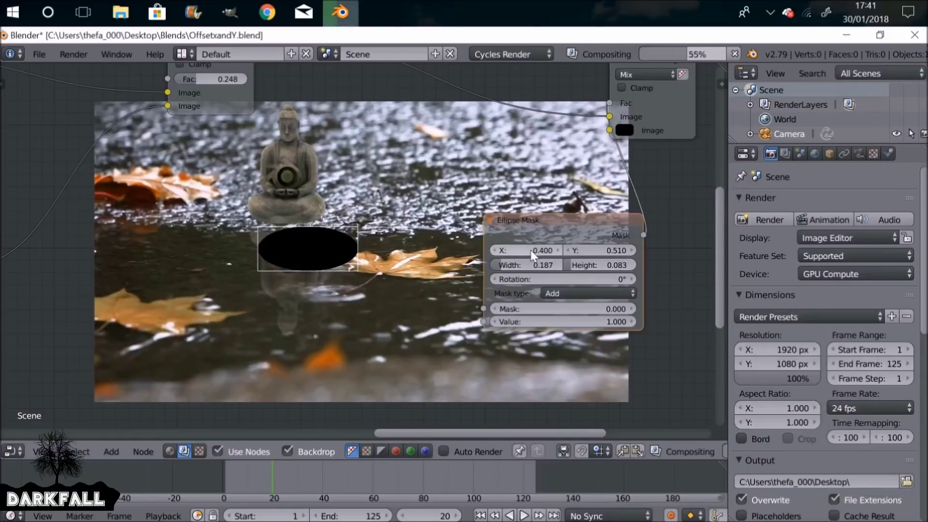
Step: Place the ellipse at the statue's base, at about X 0.361 and Y 0.6, and reduce it to about 0.155 wide and 0.062 high
left_click_drag(532, 251, 529, 250)
left_click_drag(599, 251, 523, 264)
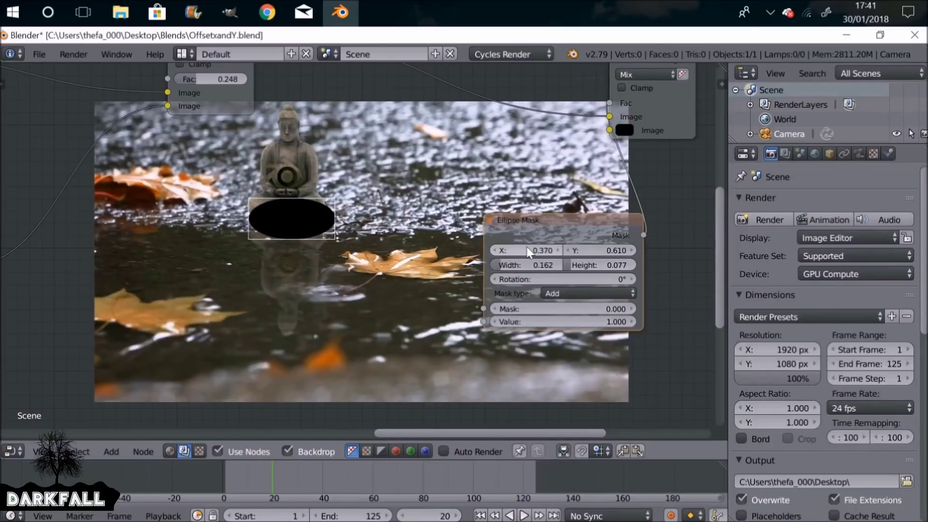
left_click_drag(530, 250, 510, 256)
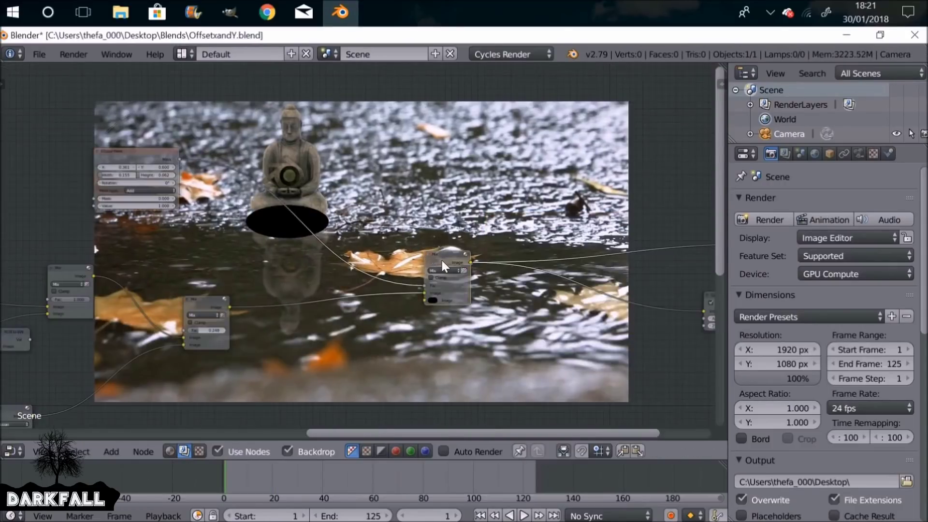
Step: Move the black Mix node slightly down and left, closer to the preceding Mix node
left_click_drag(441, 258, 429, 264)
middle_click_drag(305, 207, 307, 226)
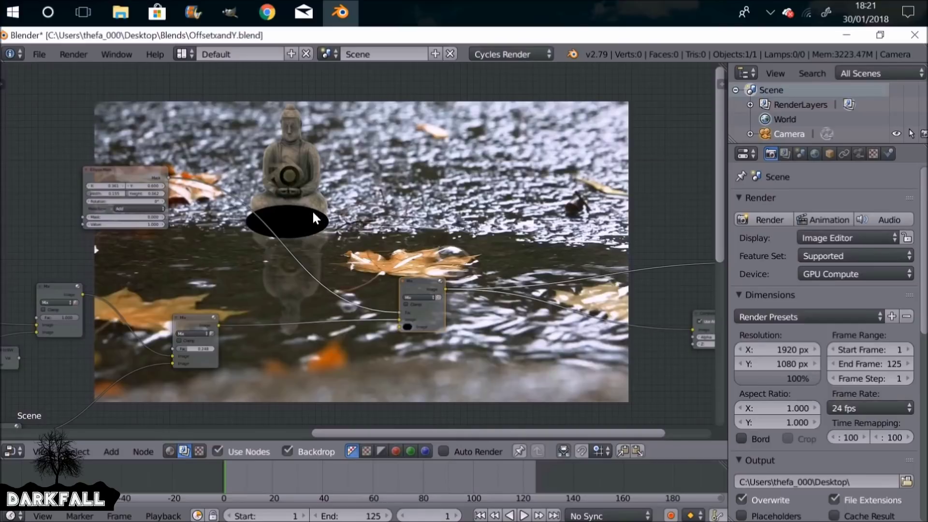
Step: Link the preceding Mix node's Image output directly to the Viewer and Composite nodes and pull the black Mix node out of the chain
middle_click_drag(226, 317, 152, 302)
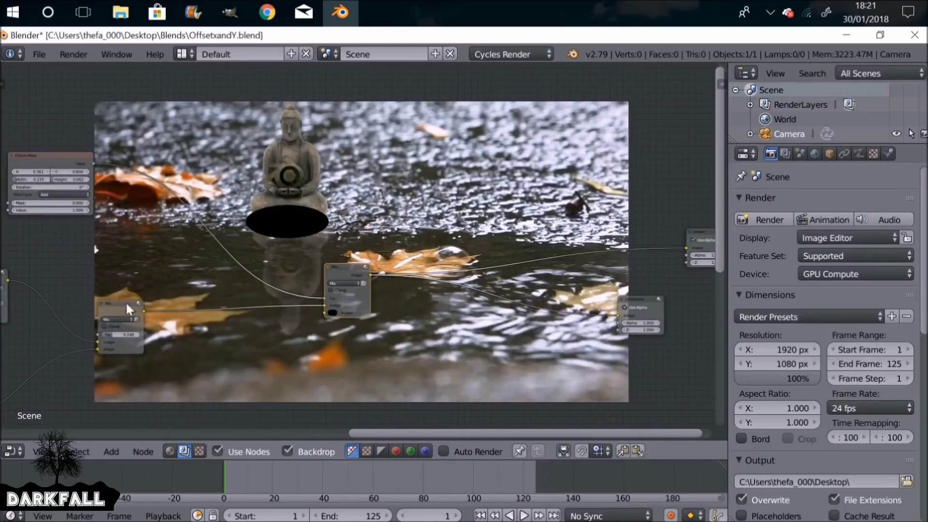
left_click_drag(146, 308, 683, 247)
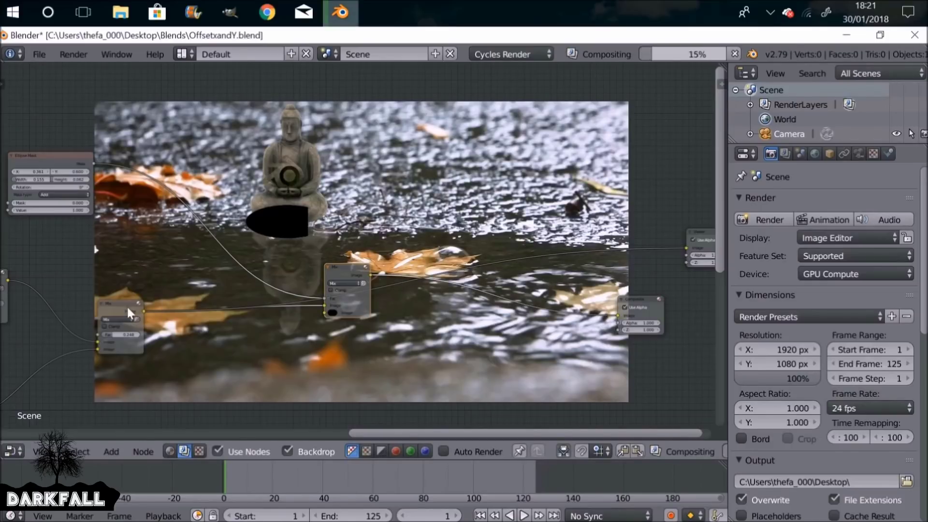
left_click_drag(142, 311, 618, 314)
left_click_drag(352, 267, 252, 230)
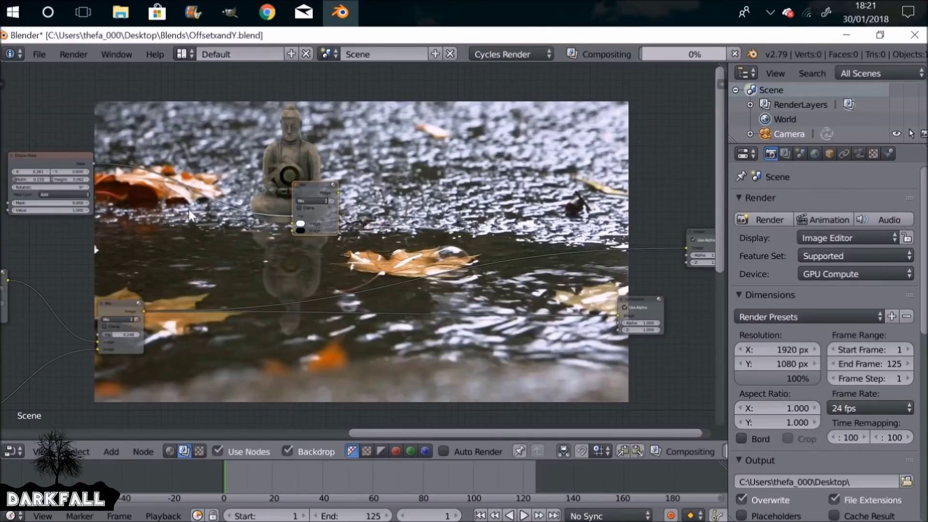
Step: Move the Ellipse Mask and black Mix nodes together back toward the start of the node tree, above the footage link
middle_click_drag(299, 196, 421, 206)
left_click_drag(419, 196, 253, 167)
left_click_drag(123, 144, 314, 240)
middle_click_drag(220, 244, 530, 246)
key("g")
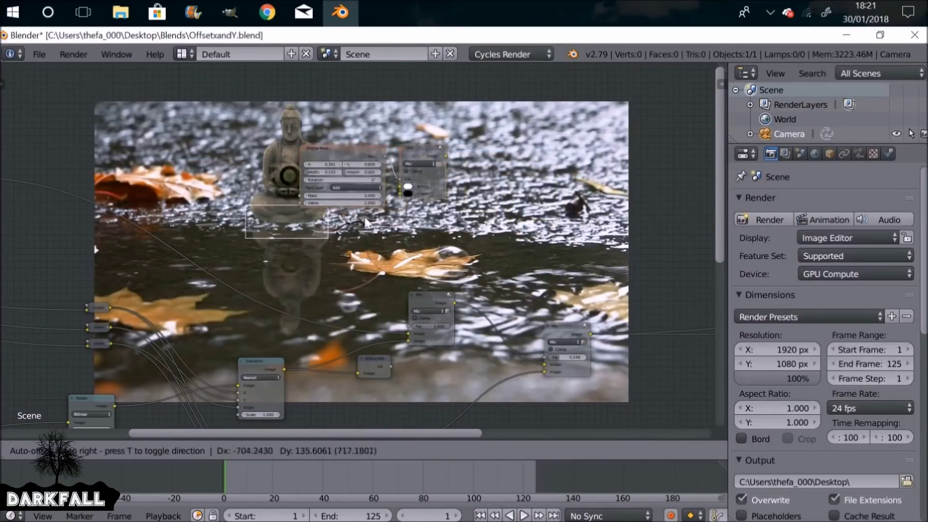
left_click(188, 186)
Step: Shift the footage's RGB Curves node back to make room, and spread the Ellipse Mask and black Mix nodes apart above its link
middle_click_drag(187, 186, 520, 210)
scroll(520, 211, "down", 1)
left_click_drag(145, 267, 86, 266)
left_click_drag(267, 193, 172, 199)
middle_click_drag(650, 307, 565, 305)
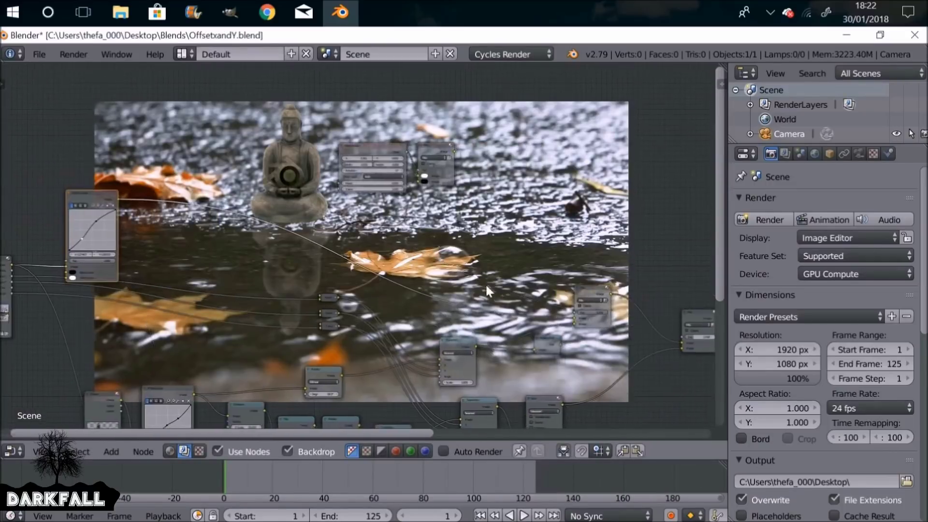
scroll(601, 292, "up", 2)
left_click_drag(381, 140, 276, 116)
left_click_drag(455, 130, 410, 155)
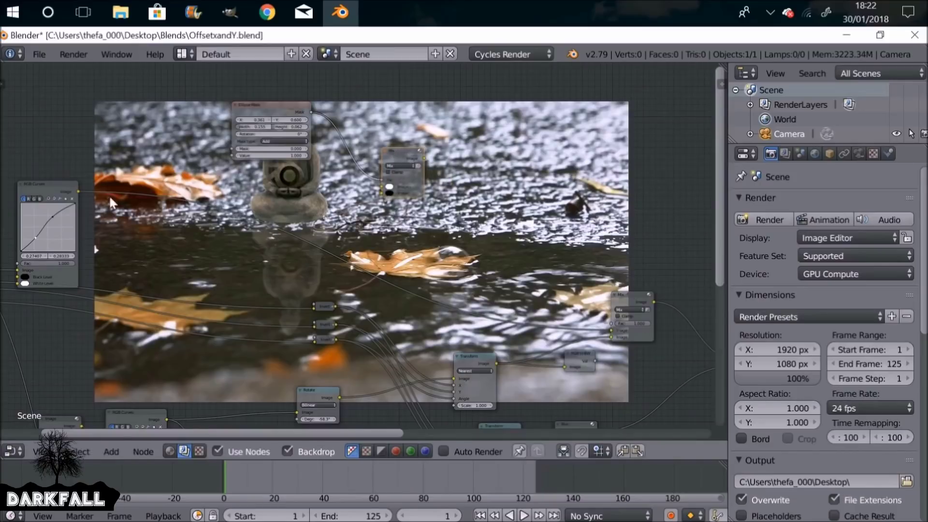
Step: Route the footage's RGB Curves output through the black Mix node's first Image input and into the first Image input of the next Mix node
left_click_drag(311, 209, 385, 189)
middle_click_drag(385, 188, 223, 192)
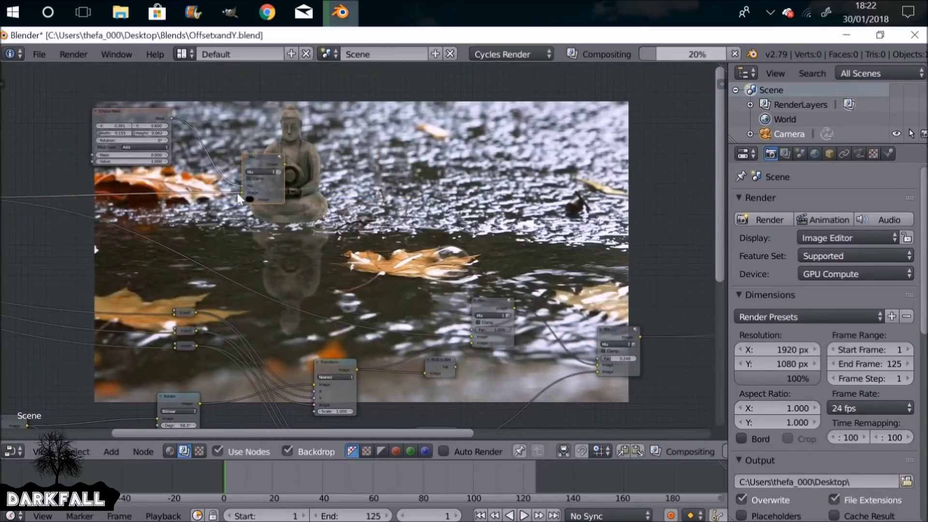
middle_click_drag(317, 196, 294, 217)
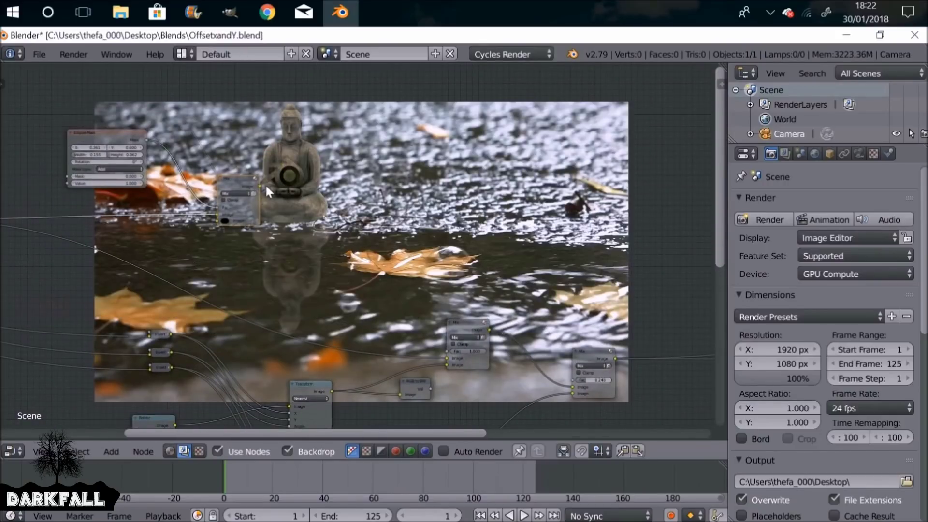
left_click_drag(260, 184, 451, 358)
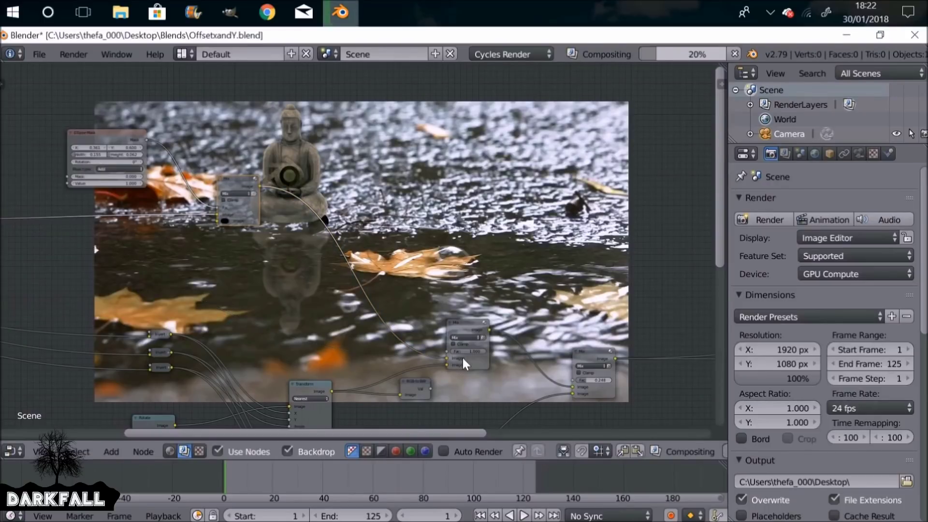
middle_click_drag(333, 236, 264, 269)
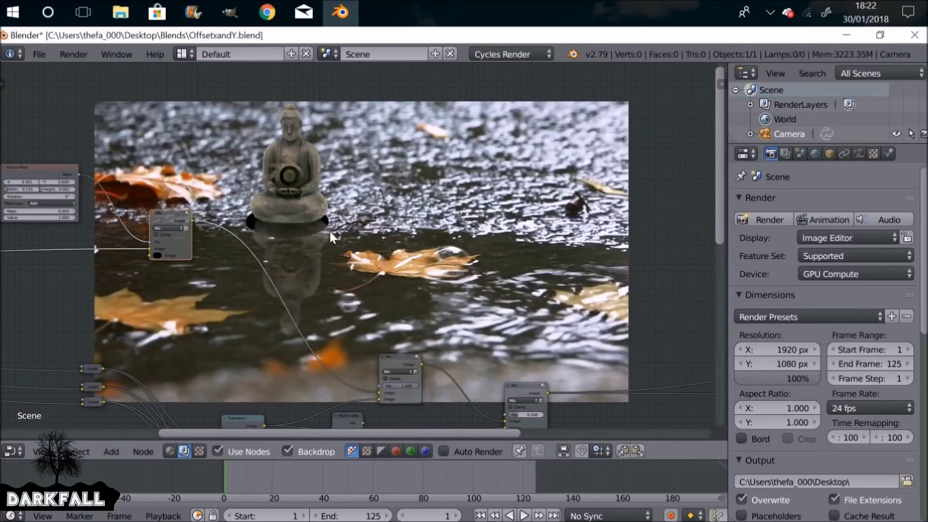
Step: Insert a Blur node on the link between the Ellipse Mask's output and the black Mix node's Fac input
middle_click_drag(115, 195, 247, 219)
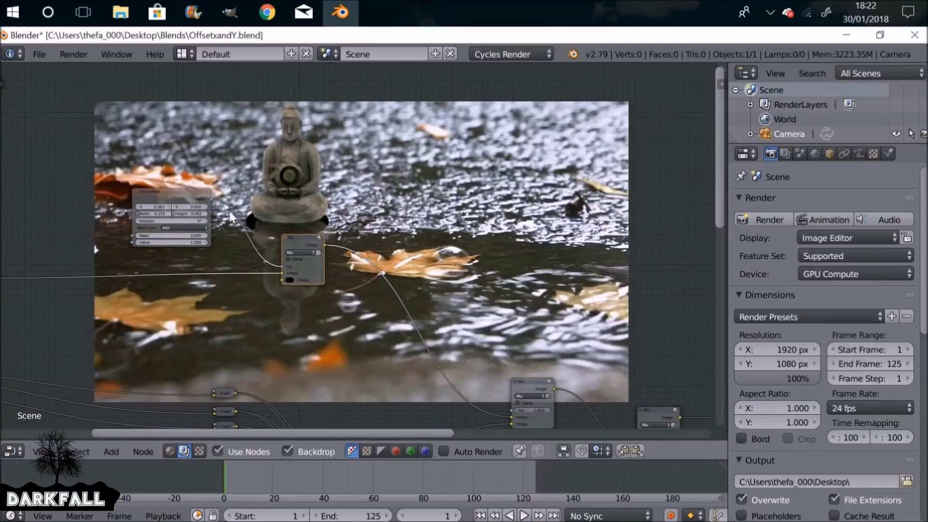
left_click_drag(169, 191, 99, 164)
middle_click_drag(220, 195, 289, 217)
scroll(331, 209, "up", 1)
key("shift+a")
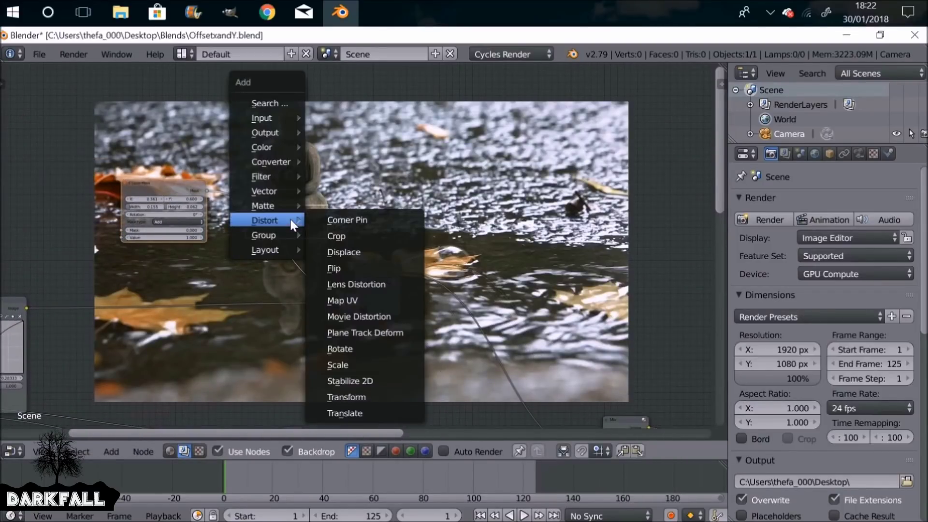
mouse_move(271, 221)
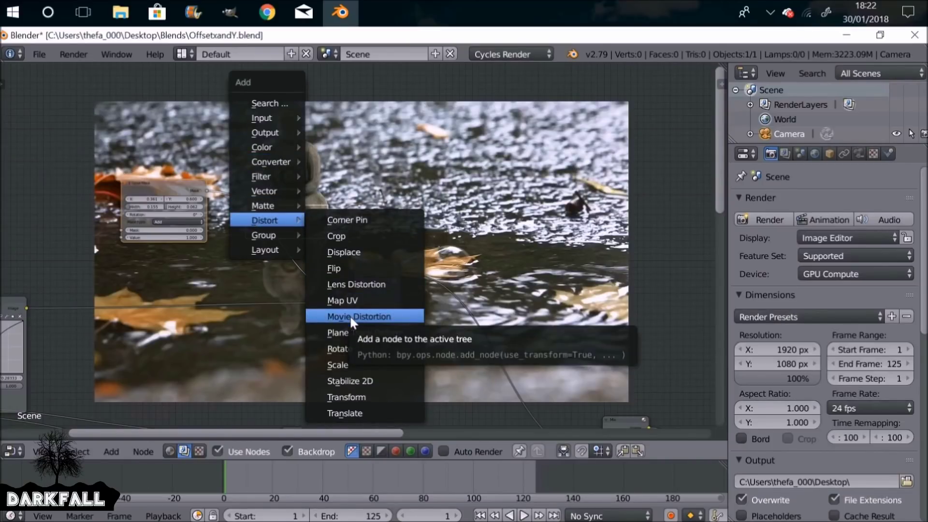
mouse_move(262, 176)
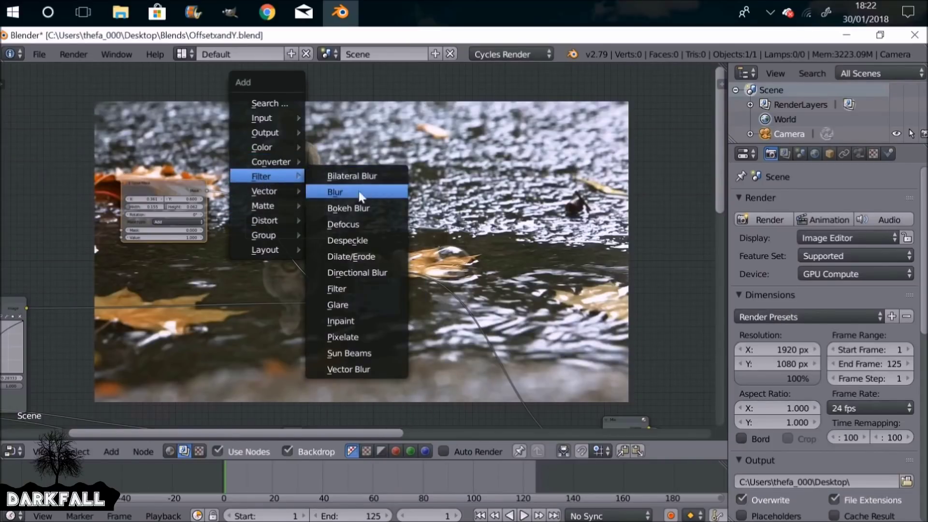
left_click(371, 193)
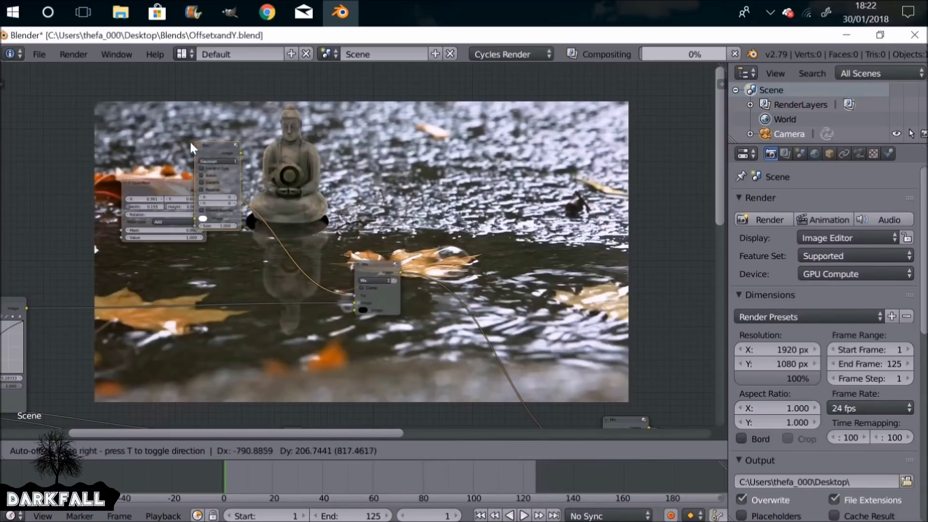
left_click(273, 178)
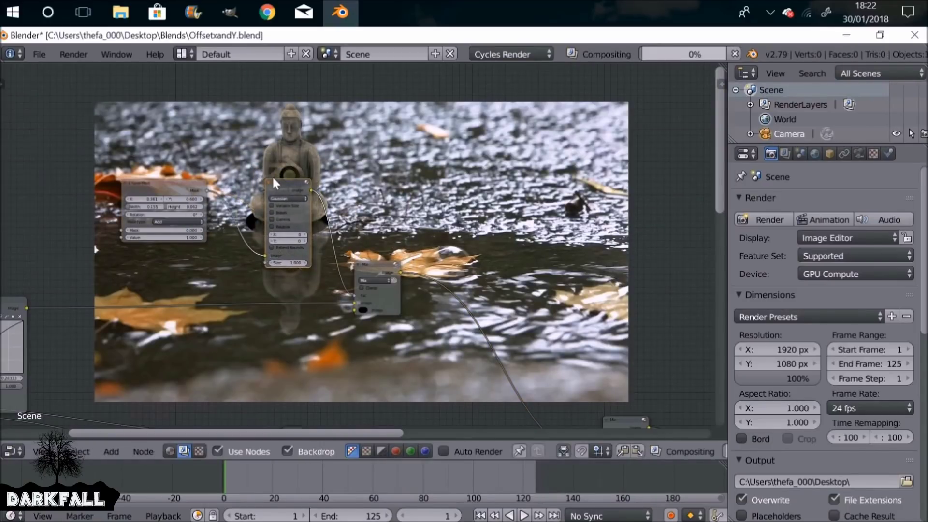
Step: Set the Gaussian Blur node's size to X 29 and Y 25 to soften the contact shadow
scroll(246, 195, "up", 2)
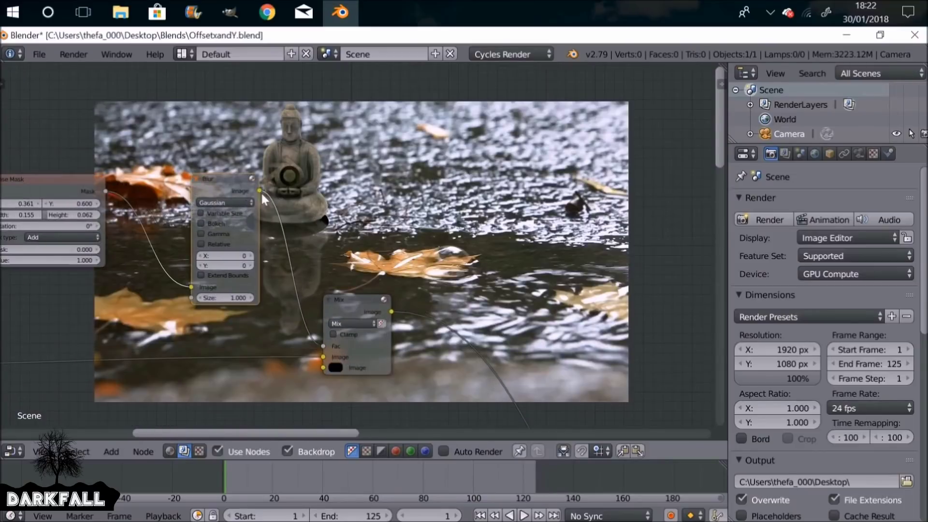
left_click(234, 255)
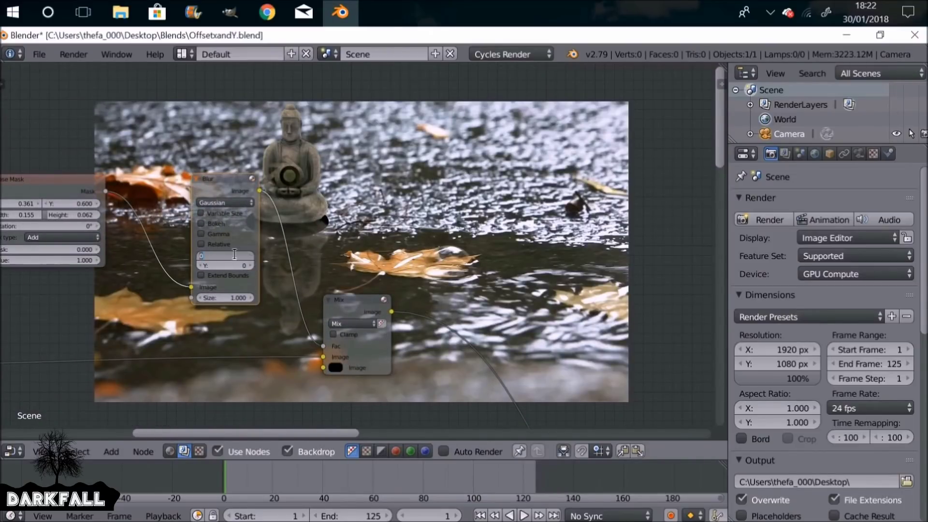
type("29")
key("Return")
left_click(221, 266)
type("25")
key("Return")
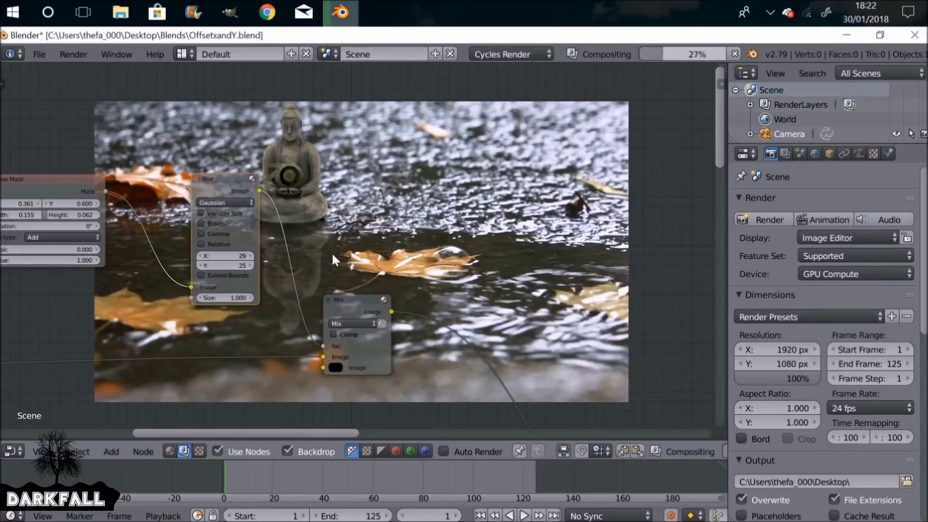
middle_click_drag(332, 251, 262, 271)
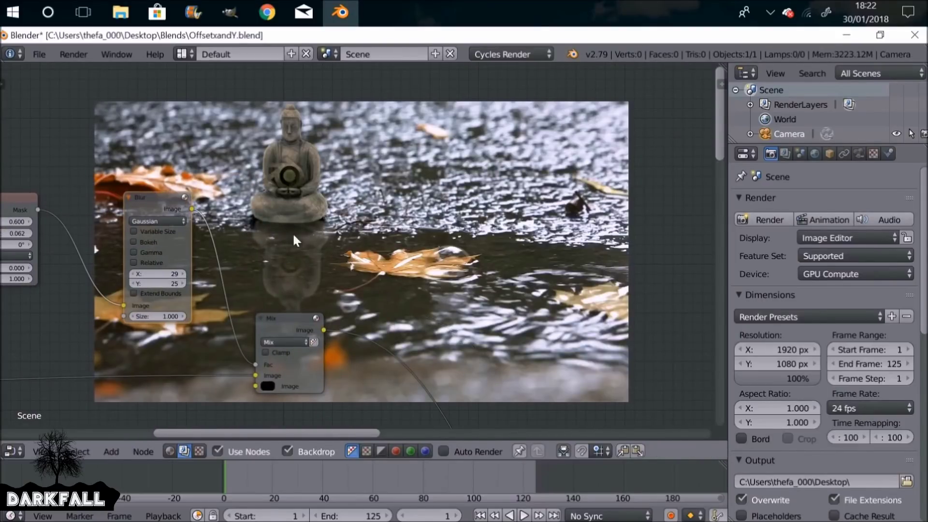
Step: Nudge the black Mix node and add an unconnected Alpha Over node above and beyond it
middle_click_drag(272, 306, 259, 256)
left_click_drag(270, 243, 291, 234)
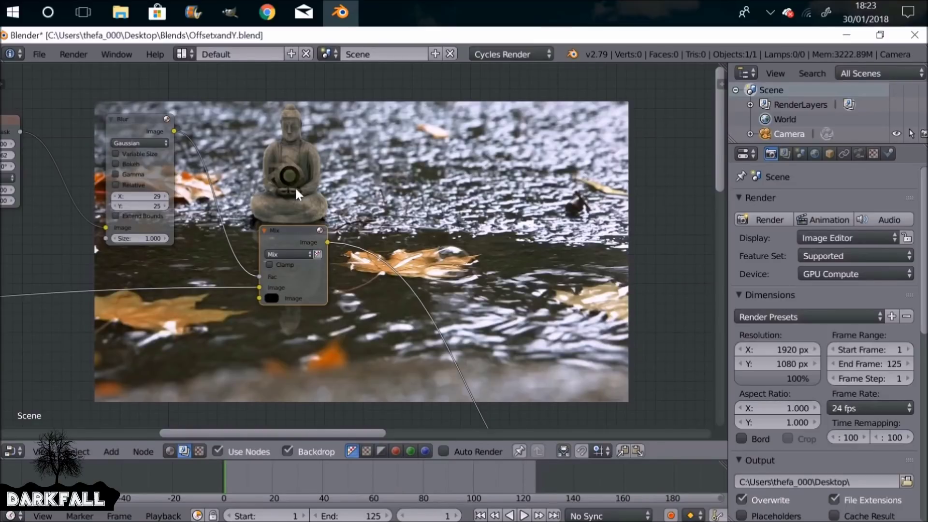
key("shift+a")
mouse_move(266, 164)
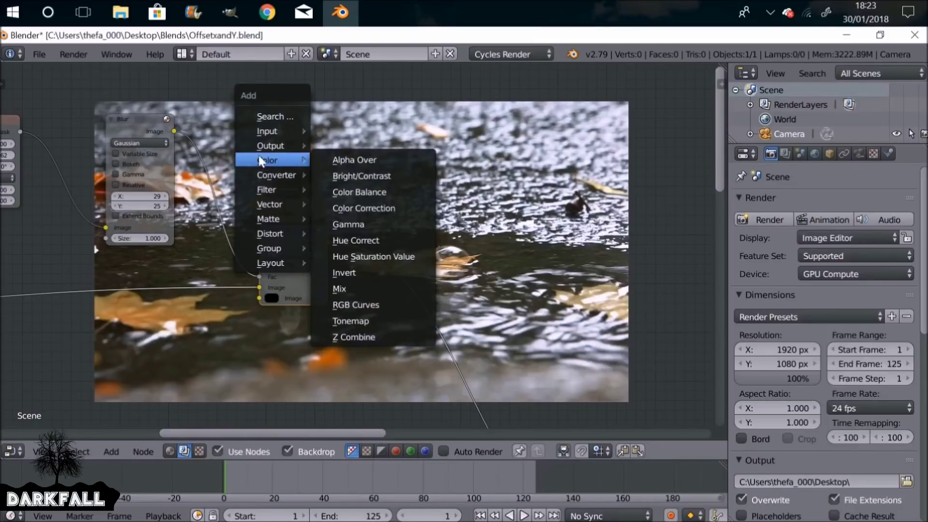
left_click(406, 160)
left_click(417, 142)
Step: Switch the black Mix node's type to Alpha Over, keeping its links
left_click(290, 232)
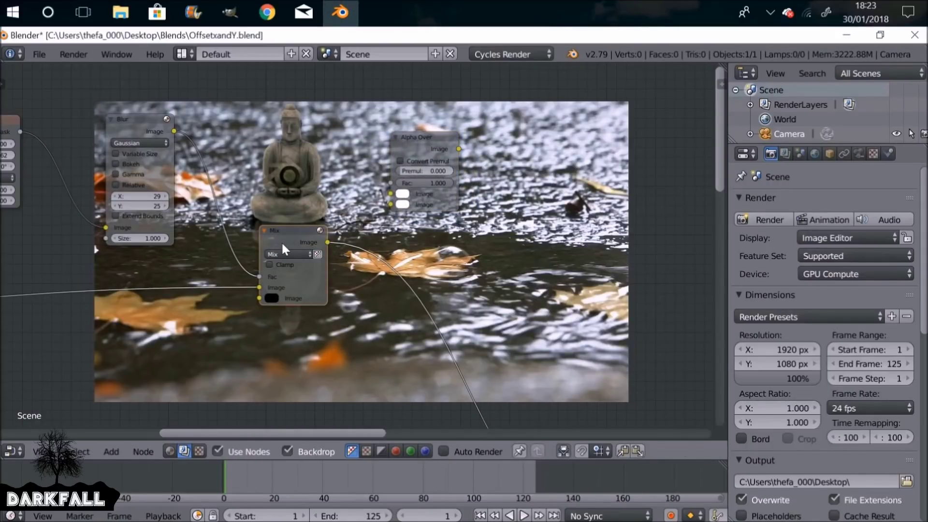
key("shift+s")
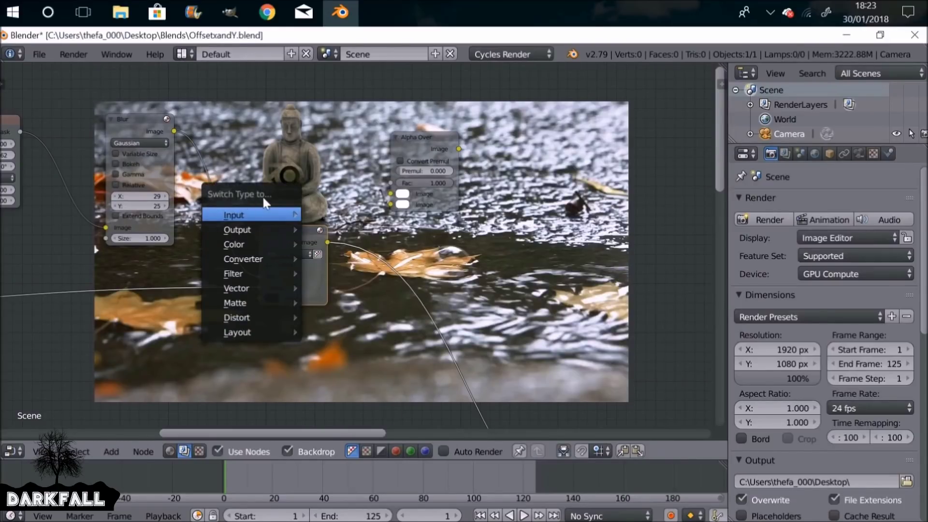
mouse_move(236, 244)
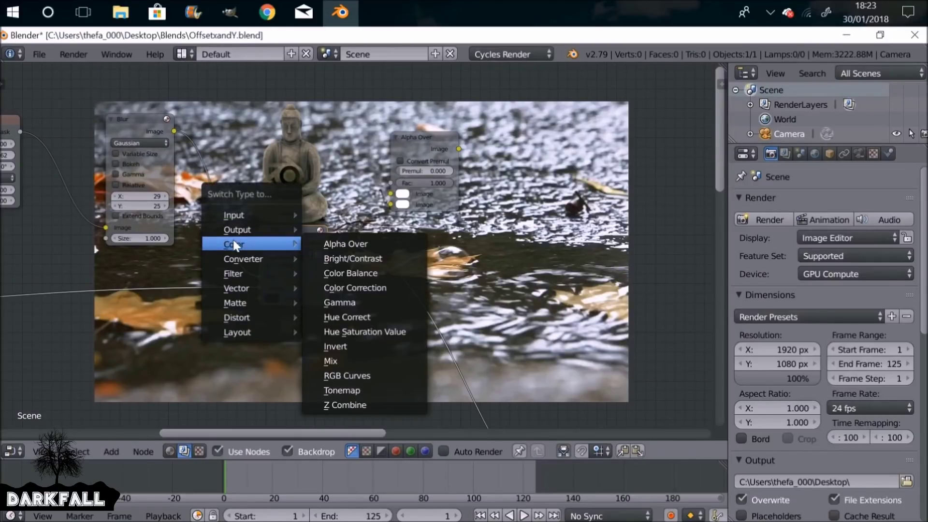
left_click(356, 244)
Step: Try the spare Alpha Over node on the converted node's output link, undo the insertion and delete the spare node
left_click_drag(419, 138, 345, 175)
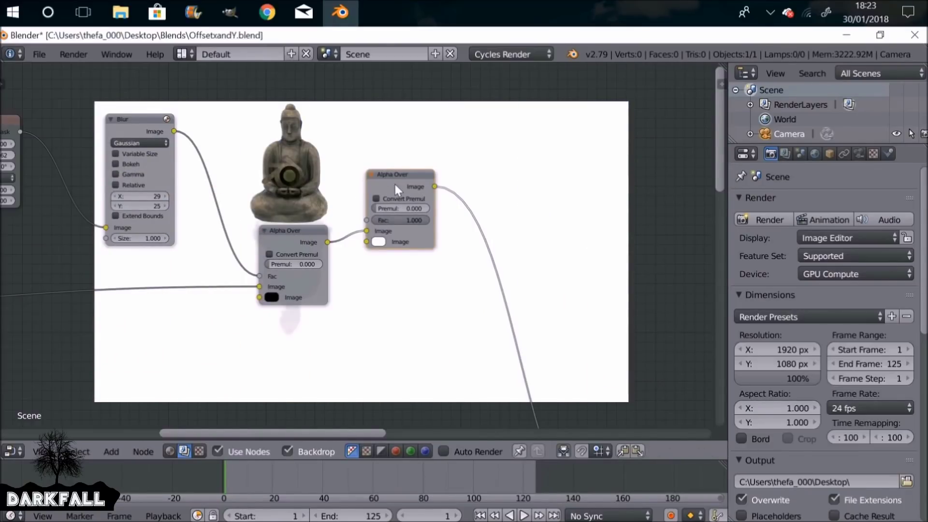
key("ctrl+z")
left_click_drag(410, 140, 412, 129)
key("x")
Step: Lower the alpha of the Alpha Over node's black colour slightly so that the contact shadow is more transparent
middle_click_drag(292, 236, 224, 259)
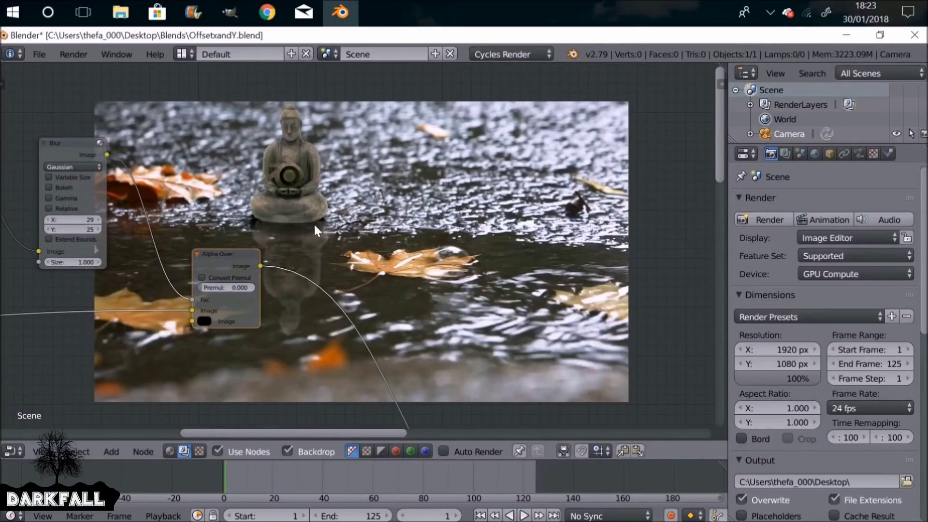
left_click(203, 321)
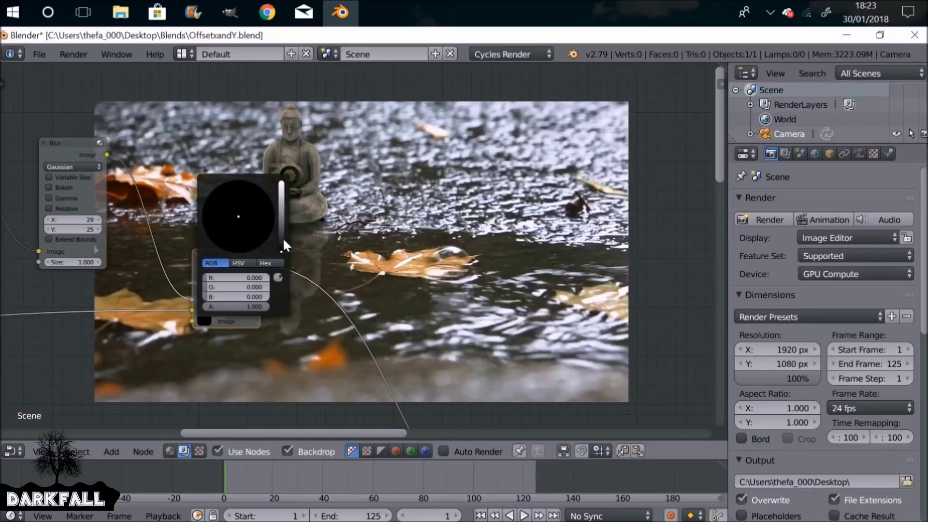
left_click(283, 246)
left_click_drag(281, 249, 282, 251)
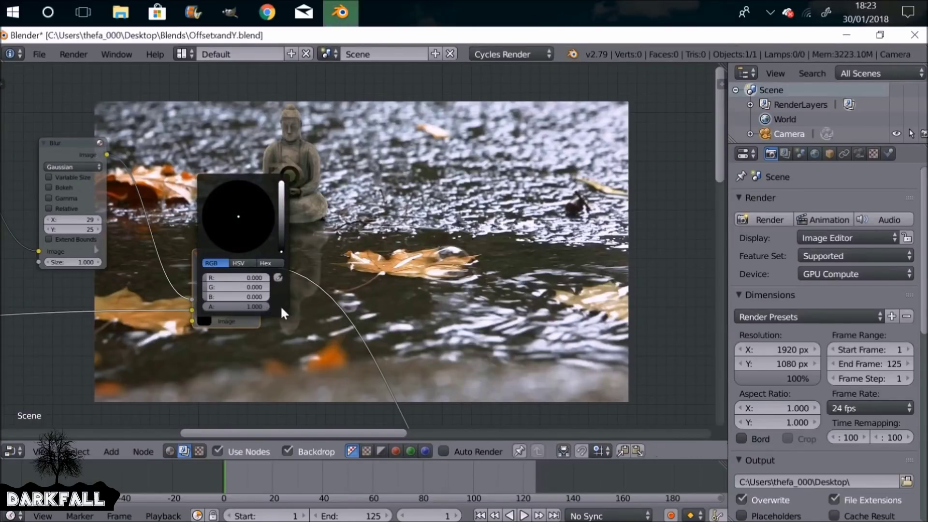
left_click_drag(270, 307, 263, 306)
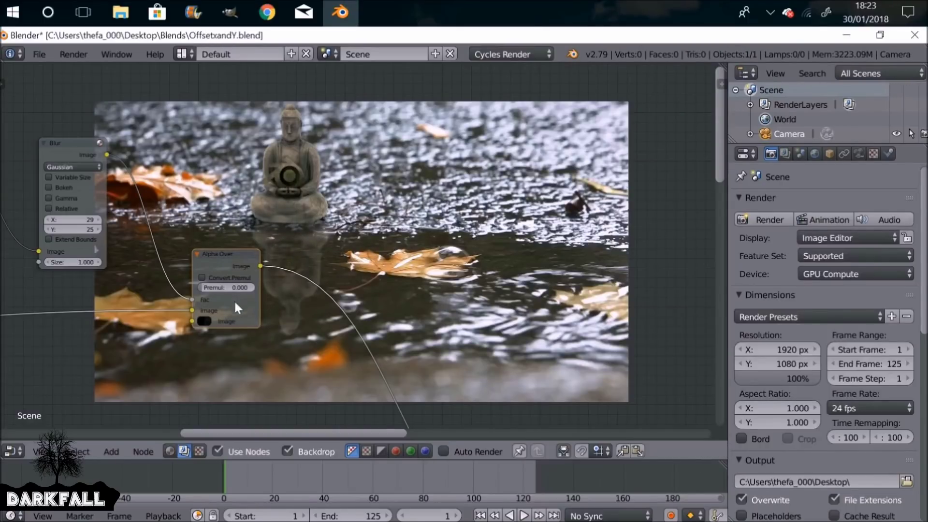
left_click(205, 321)
left_click_drag(259, 306, 256, 306)
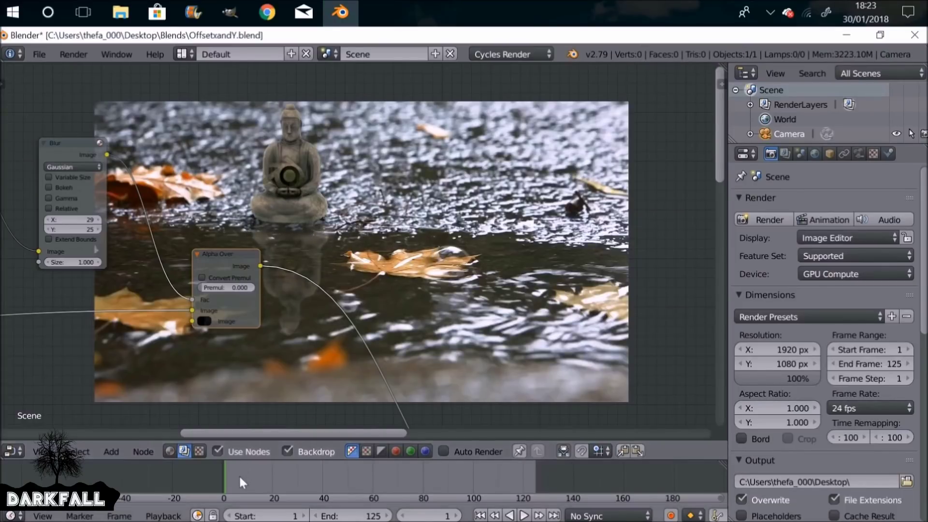
Step: Go to frame 39 and then frame 100 to check the shadow's position under the moving statue
left_click(319, 474)
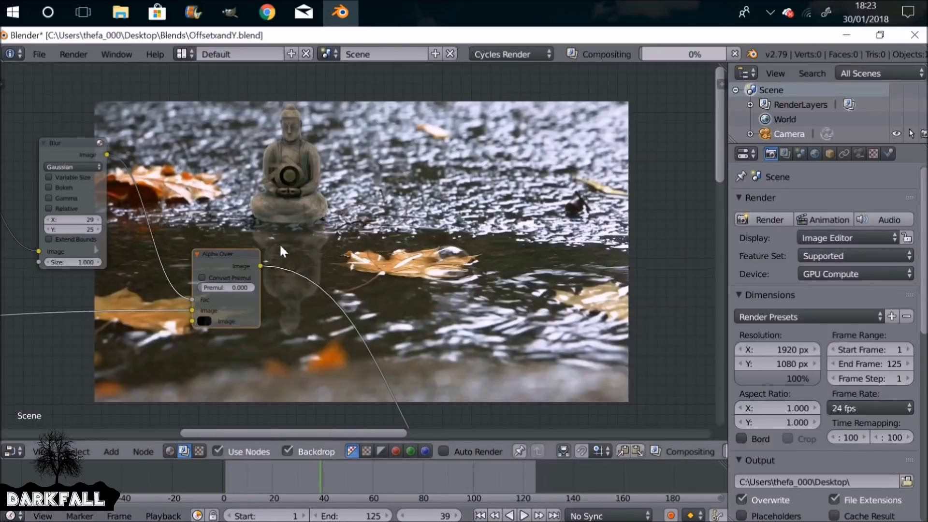
left_click(474, 482)
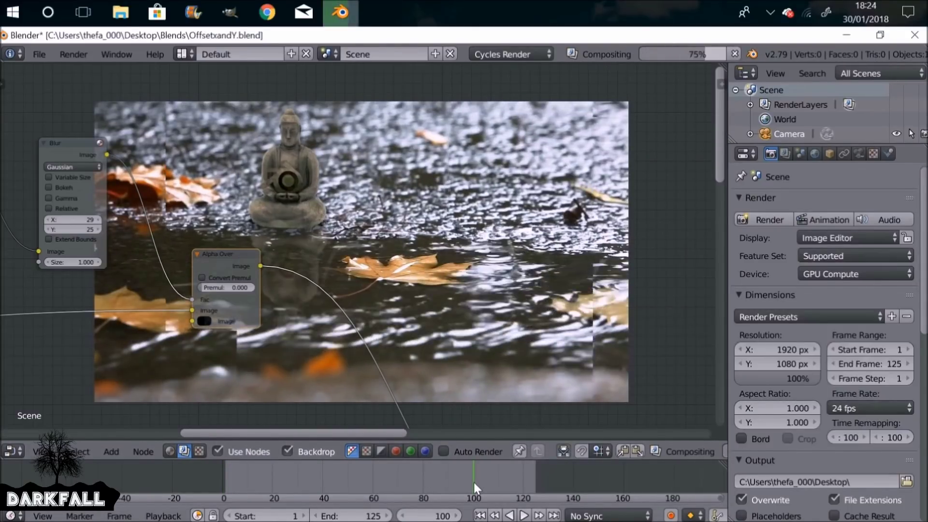
Step: Move the Blur node back beside the Ellipse Mask, leaving space before the Alpha Over node
middle_click_drag(80, 180, 262, 163)
left_click_drag(258, 138, 185, 133)
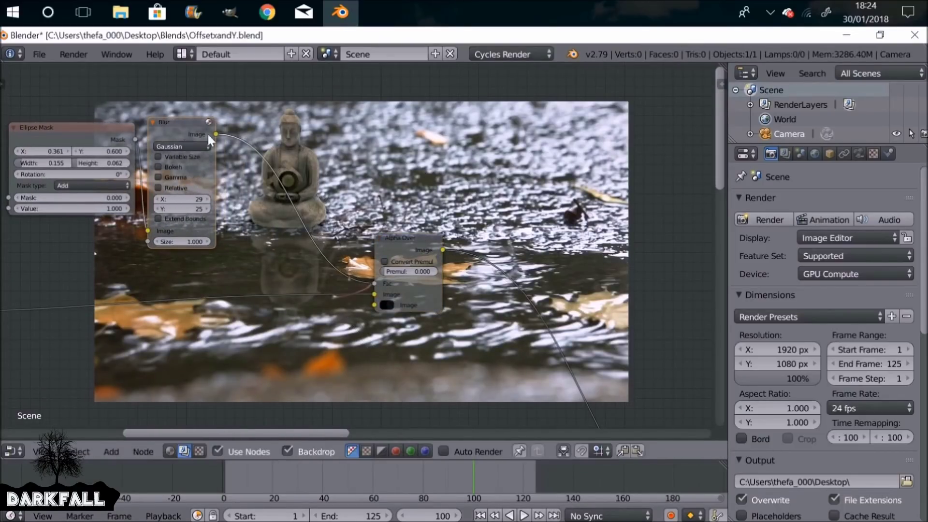
scroll(349, 274, "down", 3)
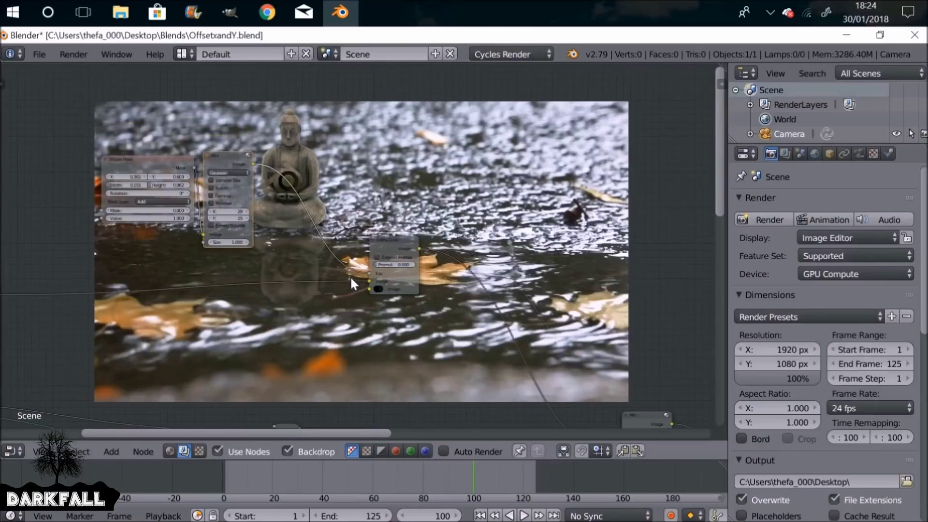
Step: Duplicate the Transform node beside the Invert nodes with its input links kept, and place the copy above the original
middle_click_drag(350, 276, 350, 130)
scroll(356, 265, "up", 4)
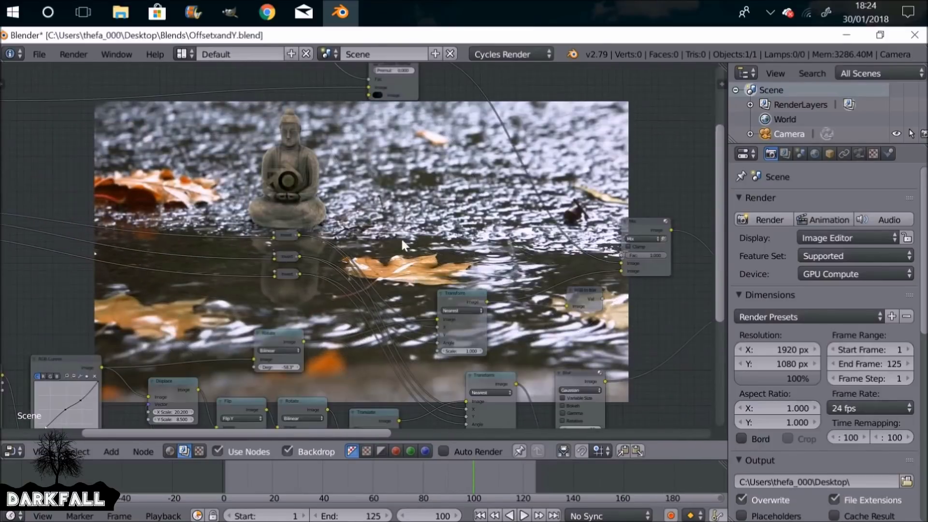
middle_click_drag(357, 264, 272, 198)
left_click_drag(381, 218, 387, 181)
middle_click_drag(374, 171, 382, 230)
key("shift+d")
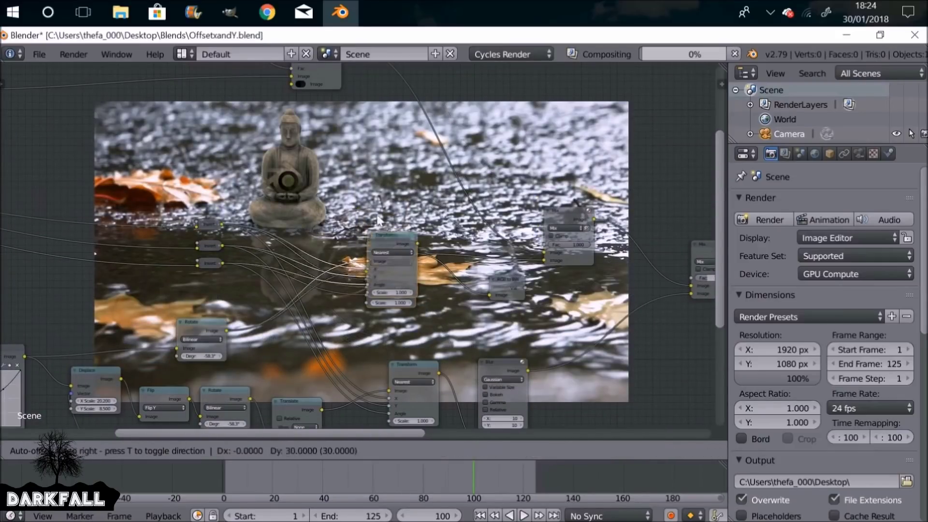
left_click(352, 100)
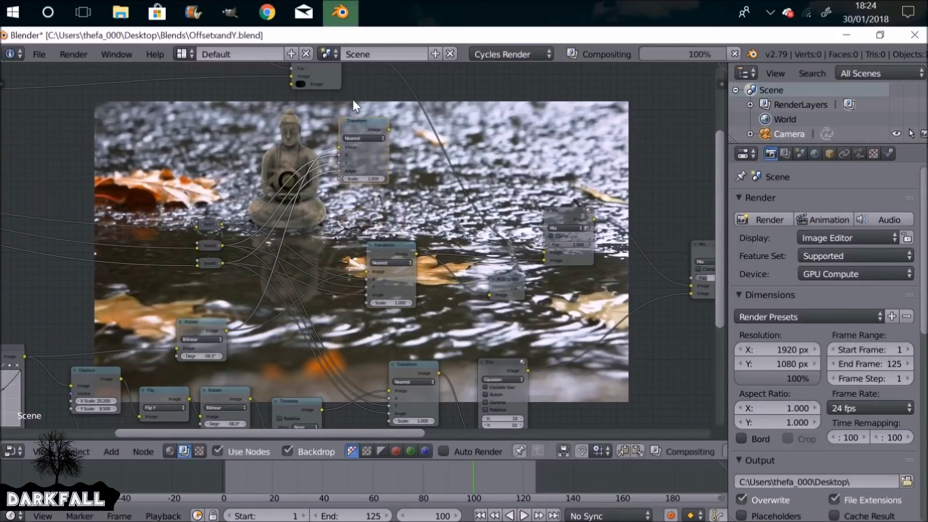
middle_click_drag(328, 144, 358, 196)
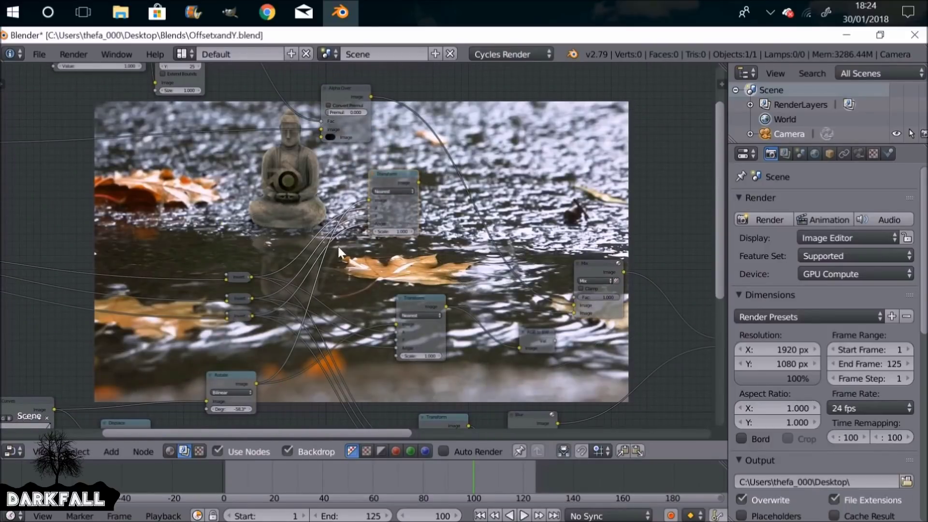
Step: Disconnect the copied Transform node's Image input and move the node into the gap between the Blur and Alpha Over nodes
scroll(338, 243, "up", 2)
left_click_drag(376, 171, 285, 161)
middle_click_drag(315, 144, 336, 242)
left_click_drag(427, 230, 242, 189)
middle_click_drag(249, 189, 243, 232)
left_click_drag(349, 139, 463, 133)
middle_click_drag(324, 188, 344, 274)
scroll(344, 275, "down", 2)
left_click(160, 126)
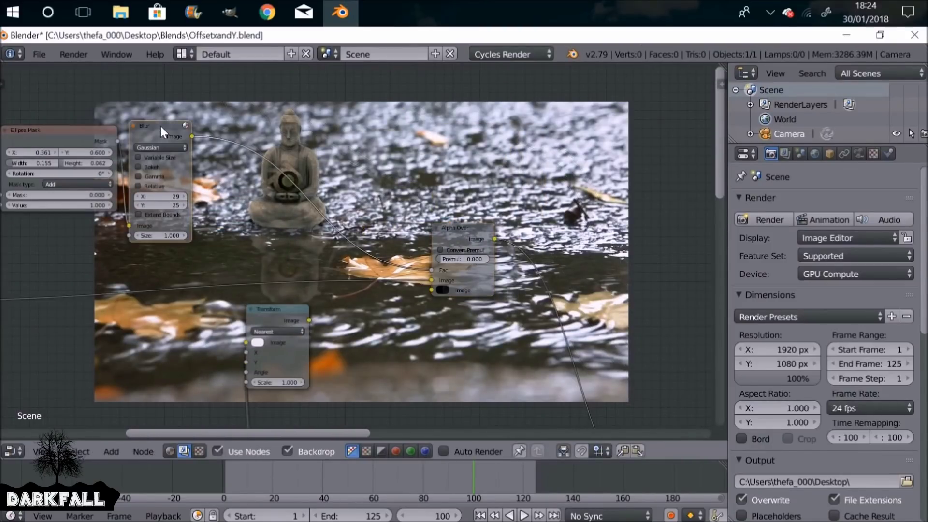
left_click_drag(279, 310, 361, 150)
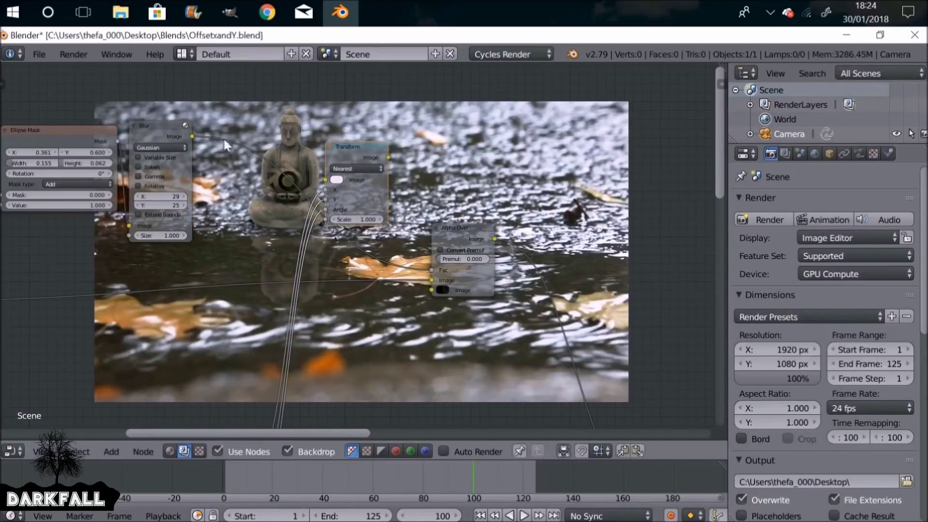
Step: Link the Blur output to the copied Transform's Image input and the Transform output to the Alpha Over node's Fac
left_click_drag(196, 136, 324, 180)
left_click_drag(388, 158, 428, 270)
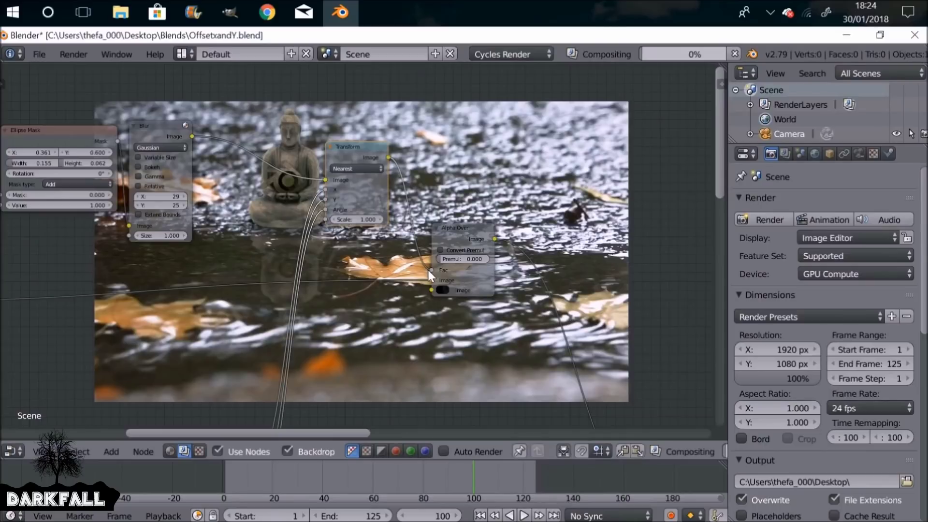
left_click_drag(356, 144, 309, 142)
Step: Duplicate the Rotate node that feeds the original Transform node and place the copy above the Invert nodes
middle_click_drag(345, 279, 309, 264)
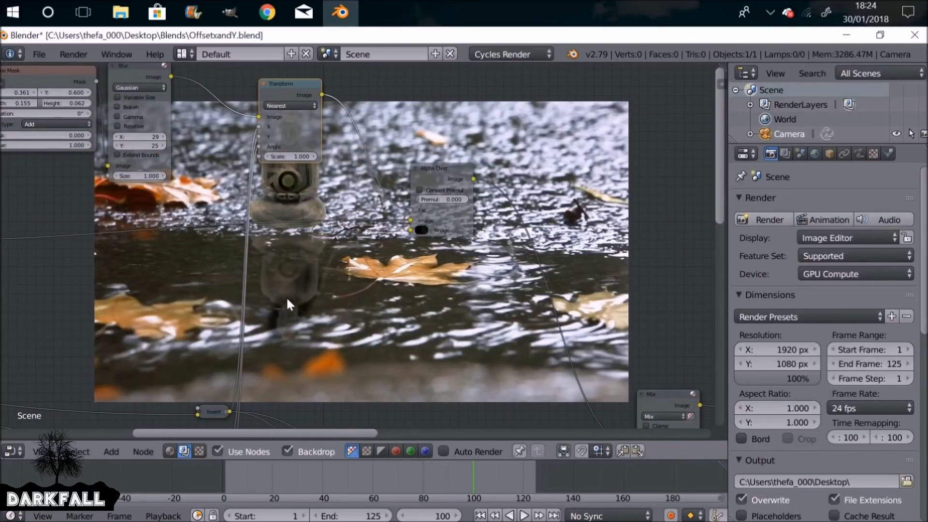
scroll(287, 298, "down", 5)
middle_click_drag(270, 323, 323, 195)
scroll(323, 194, "up", 4)
left_click_drag(293, 322, 284, 301)
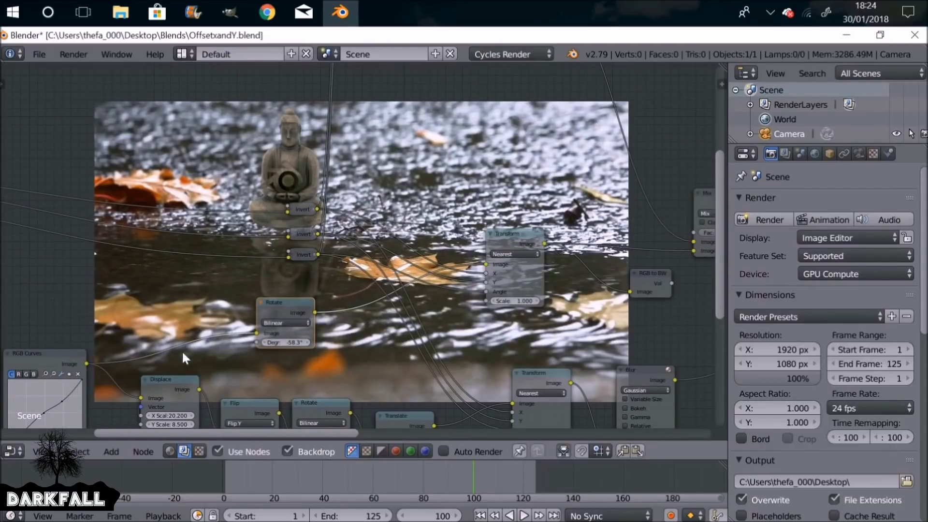
middle_click_drag(331, 247, 320, 308)
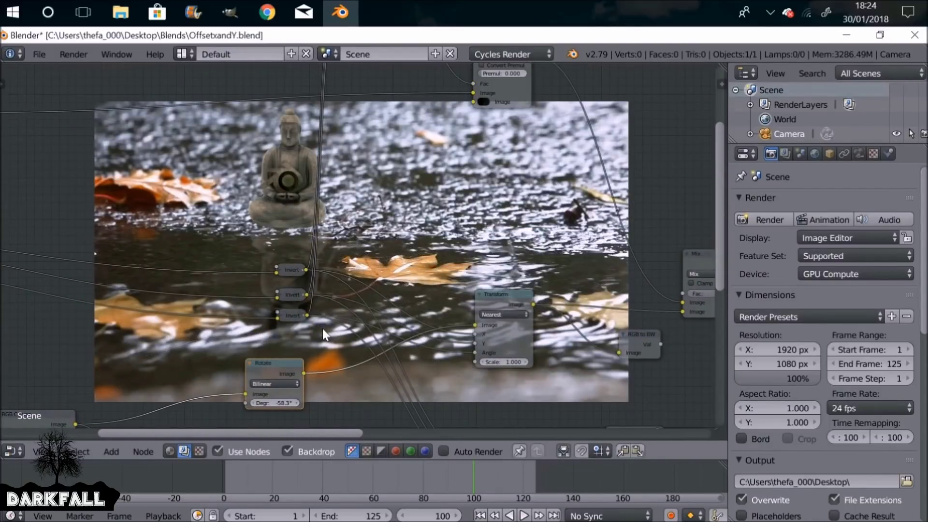
key("shift+d")
left_click(285, 107)
Step: Insert the copied Rotate node into the link between the contact shadow's Blur and Transform nodes
middle_click_drag(305, 155, 338, 315)
left_click_drag(295, 310, 323, 129)
middle_click_drag(497, 324, 309, 269)
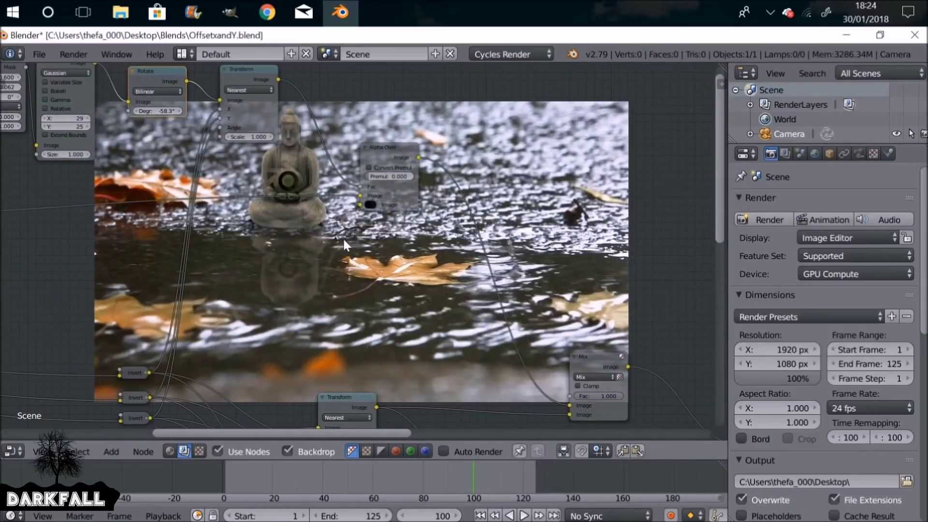
Step: Go to frames 21, 9 and 83 to check that the contact shadow follows the statue
left_click(276, 478)
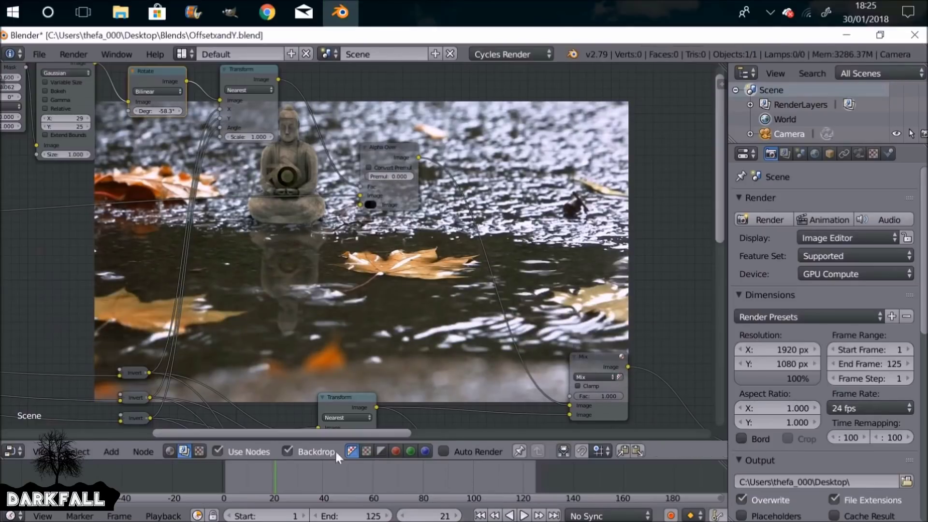
left_click(245, 489)
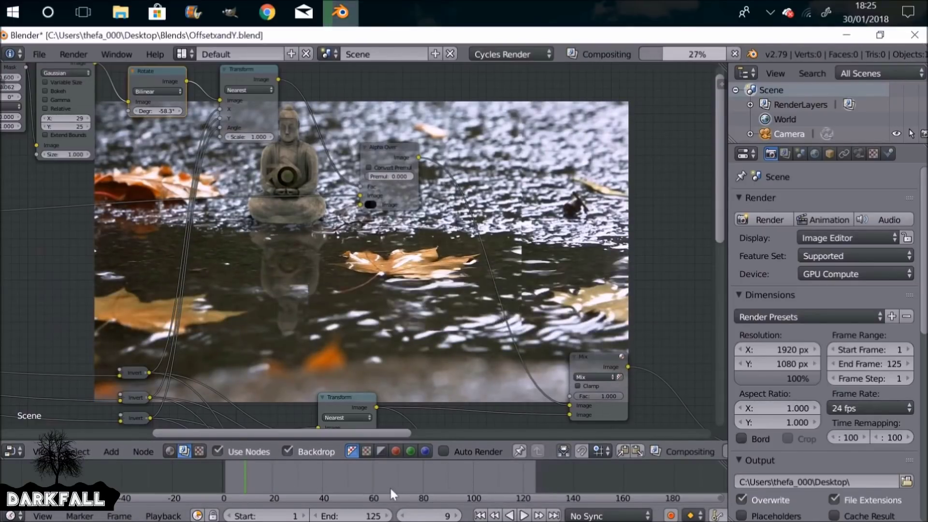
left_click(429, 487)
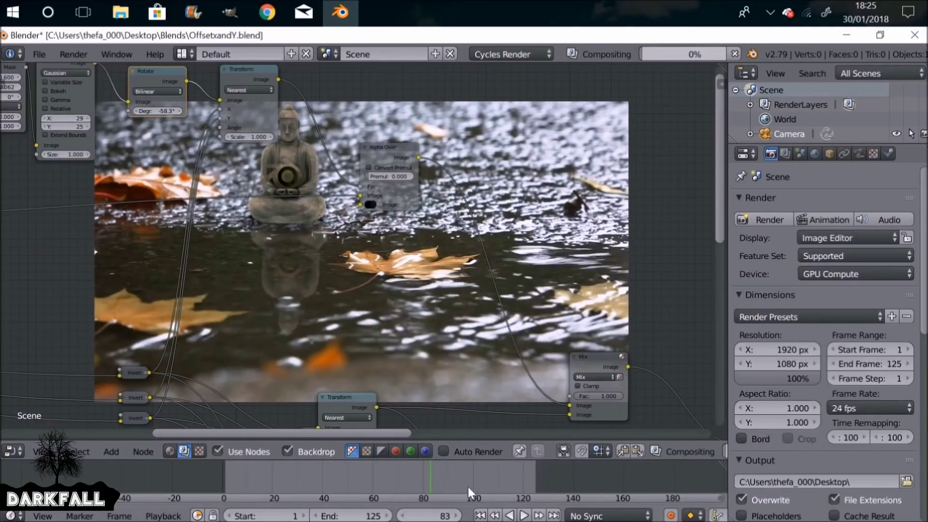
middle_click_drag(283, 234, 213, 292)
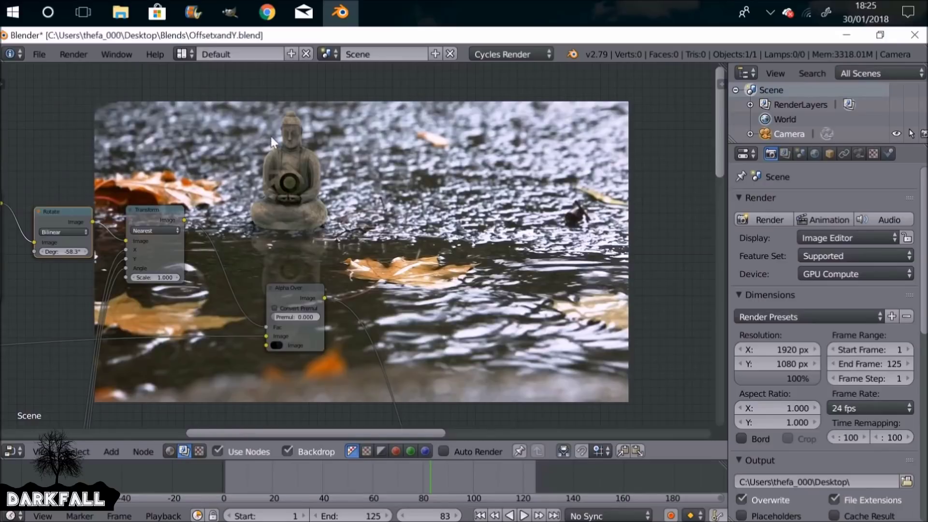
scroll(285, 194, "down", 1)
middle_click_drag(284, 199, 214, 217)
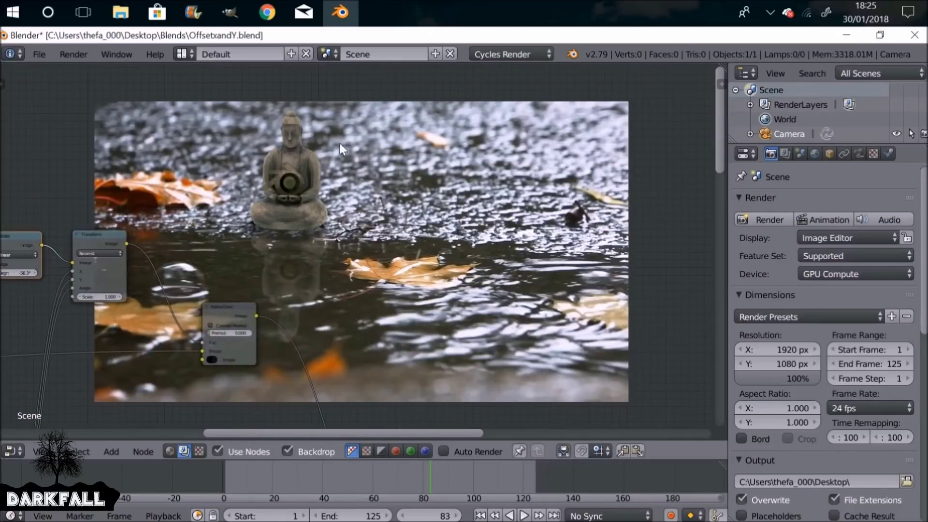